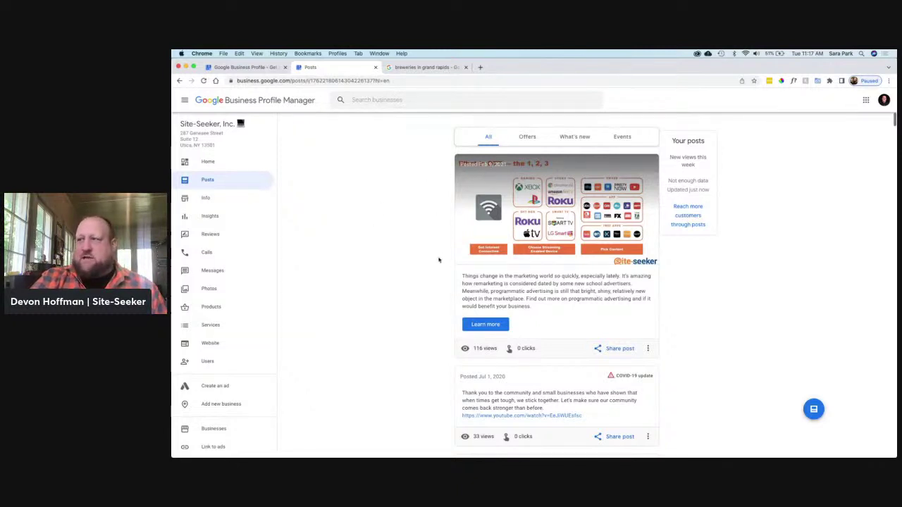
Switch to the "breweries in grand rapids" search results and review the ratings and reviews of ELK Brewing Grand Rapids
scroll(429, 298, down, 2)
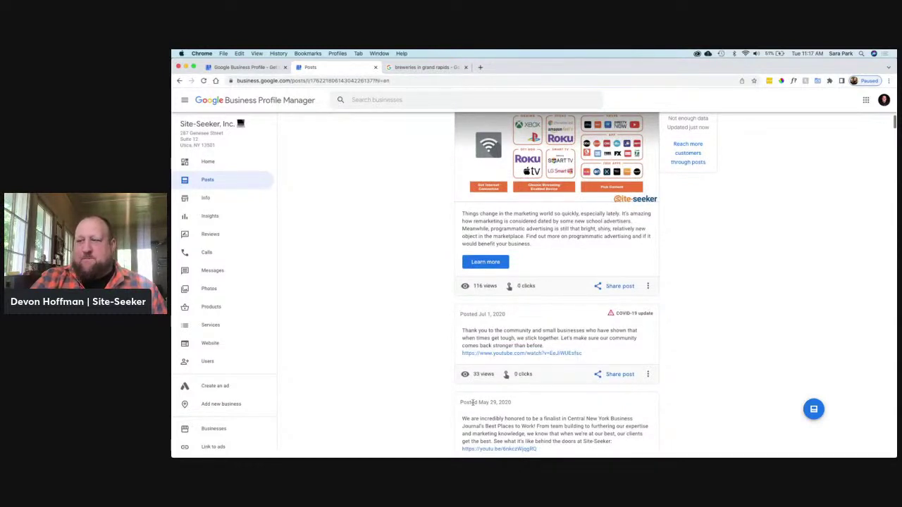
click(415, 68)
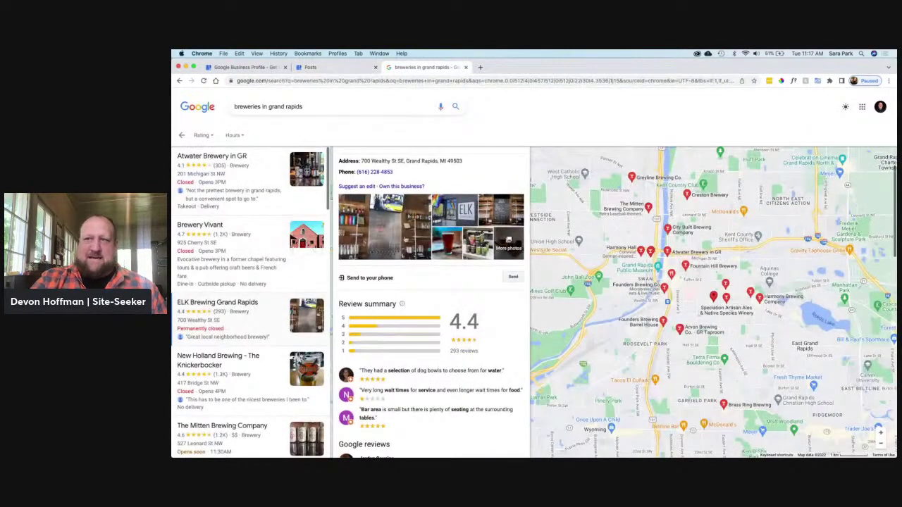
scroll(417, 310, down, 10)
scroll(403, 315, up, 10)
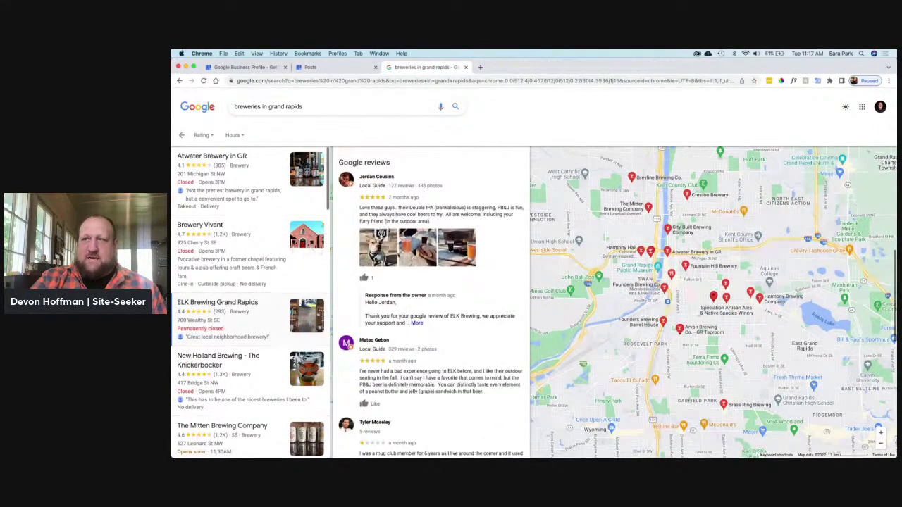
scroll(398, 254, down, 2)
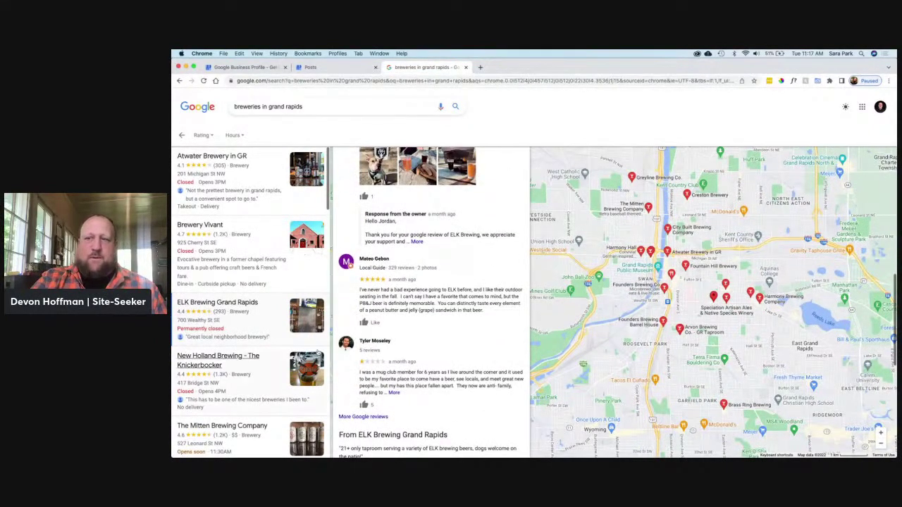
Open the Founders Brewing Co listing and look through its reviews, social profiles and web results
scroll(255, 263, down, 6)
click(255, 262)
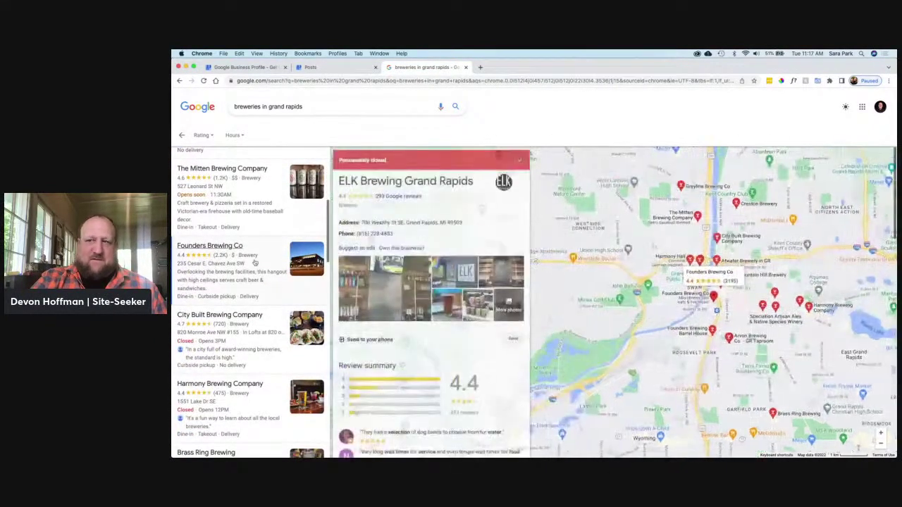
scroll(422, 282, down, 6)
scroll(435, 283, down, 10)
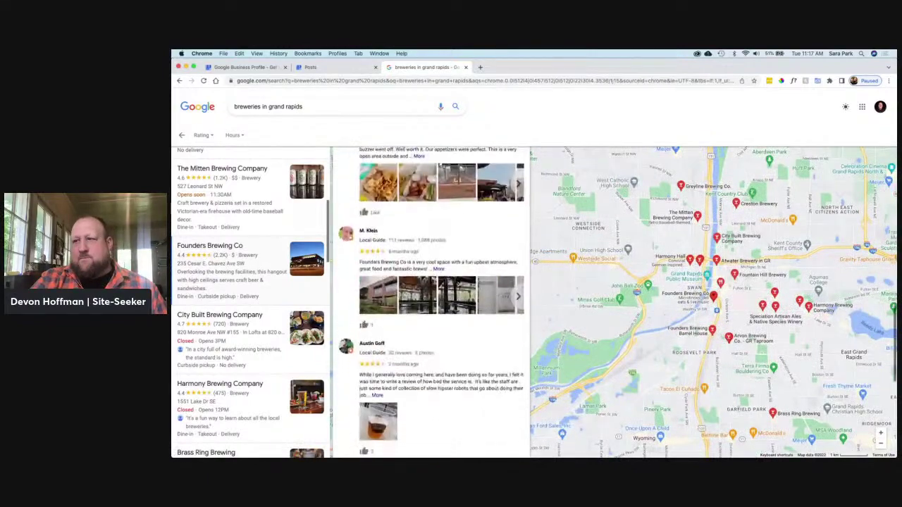
scroll(434, 284, up, 3)
scroll(434, 283, down, 3)
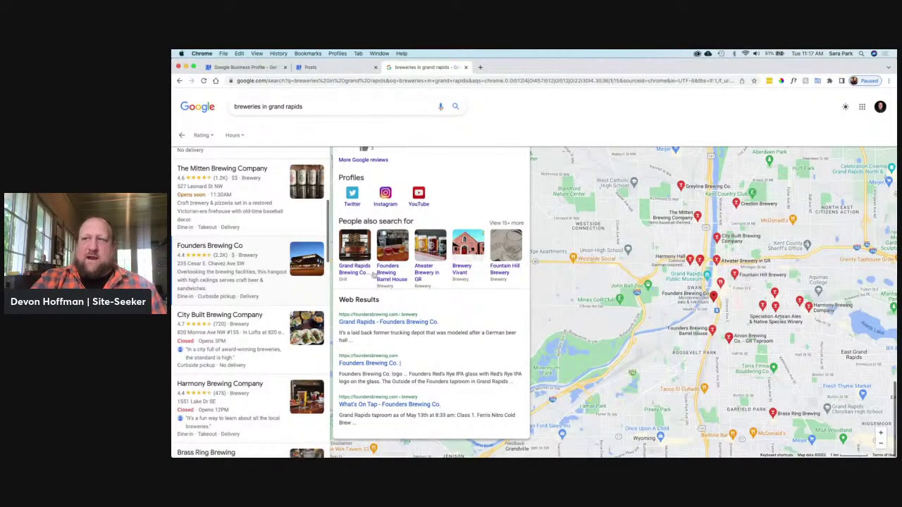
scroll(253, 407, down, 1)
Open the Greyline Brewing Co. listing and look through its details down to the updates from the business
scroll(253, 407, down, 5)
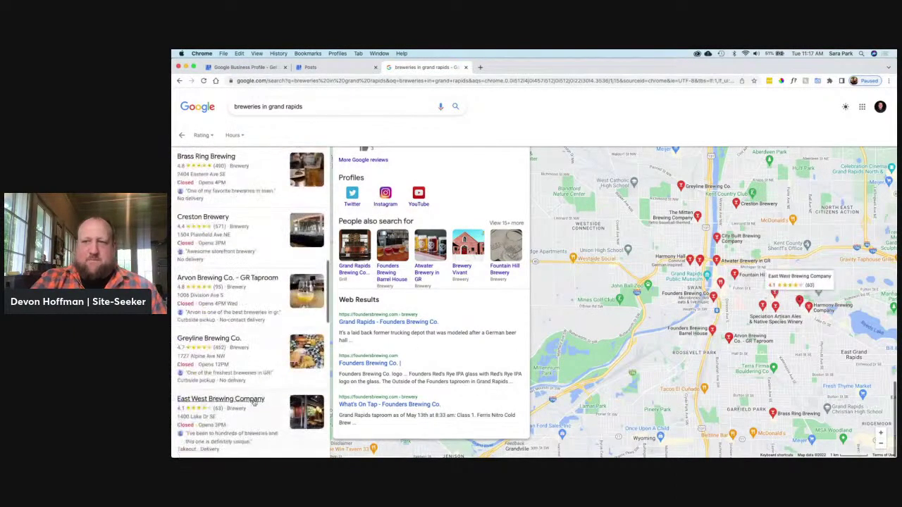
click(211, 338)
scroll(484, 342, down, 10)
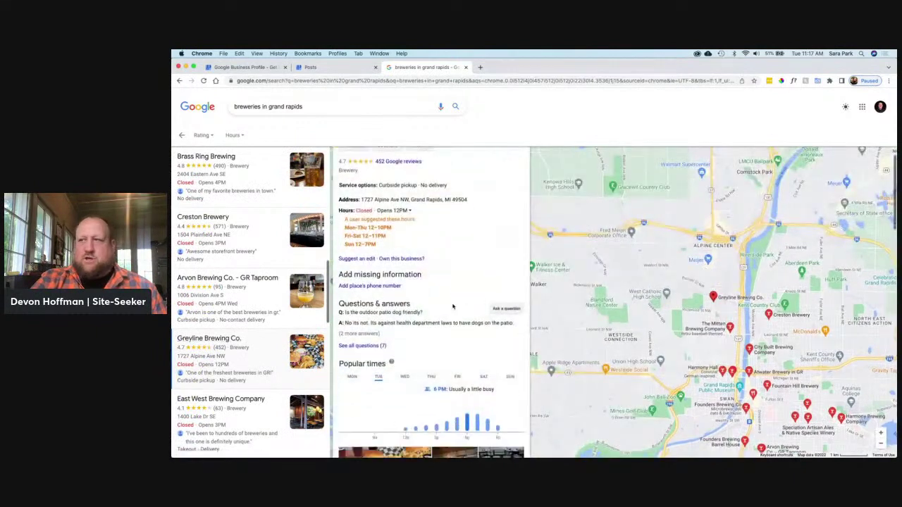
scroll(452, 304, down, 10)
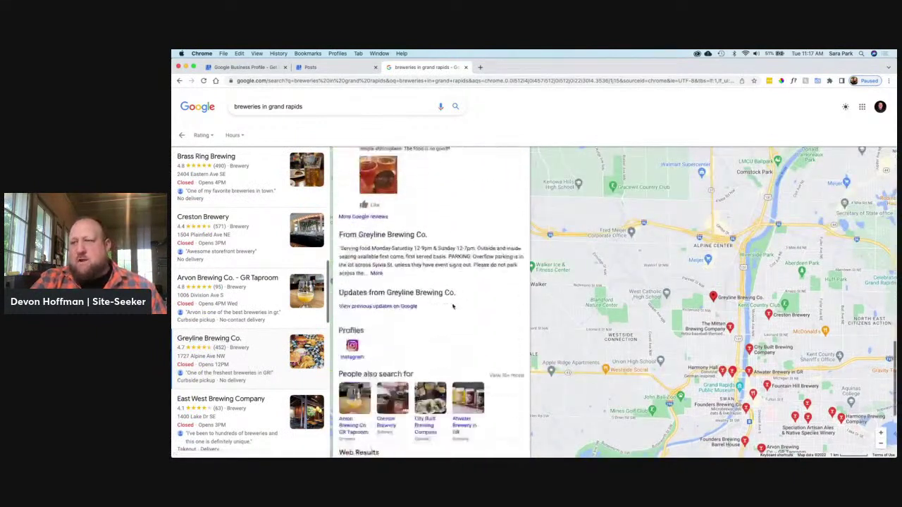
Return to Site-Seeker's Posts page in Google Business Profile Manager and review the existing posts
click(320, 67)
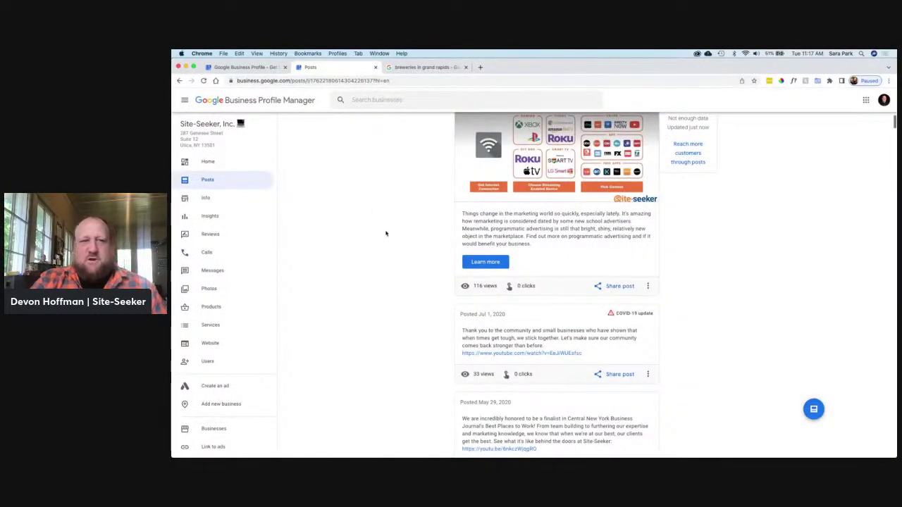
scroll(385, 233, up, 1)
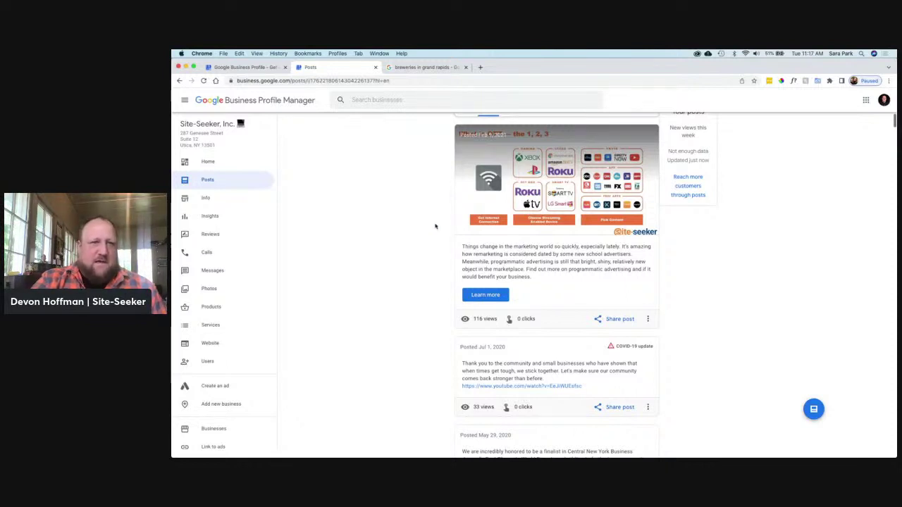
scroll(435, 226, down, 2)
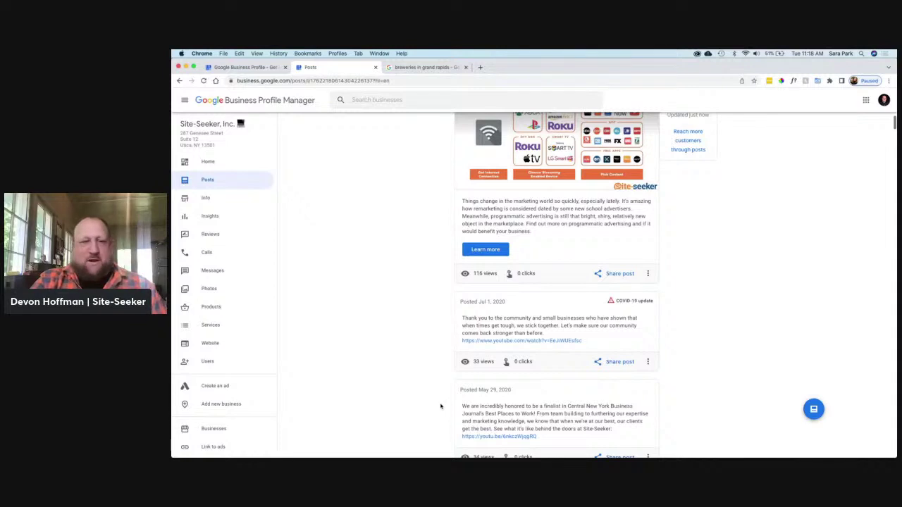
scroll(441, 406, up, 2)
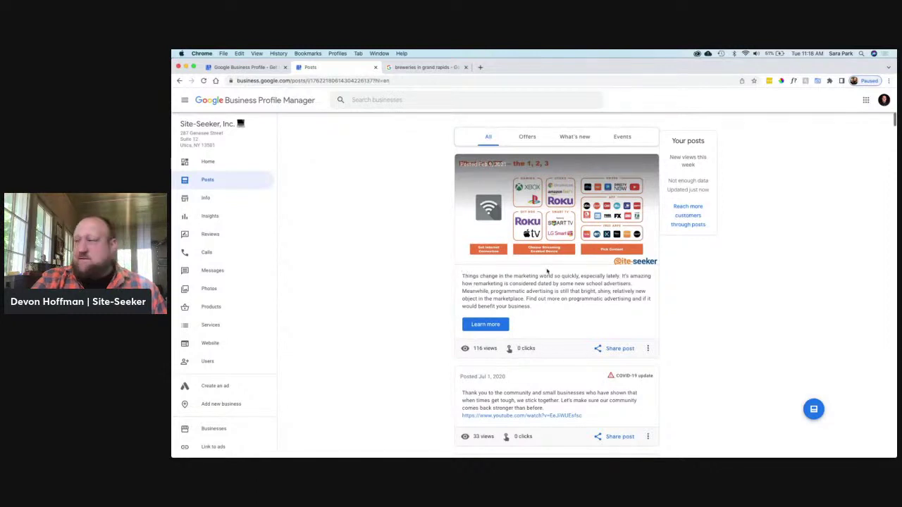
Start creating a post and examine the fields of the Offer post type
click(815, 412)
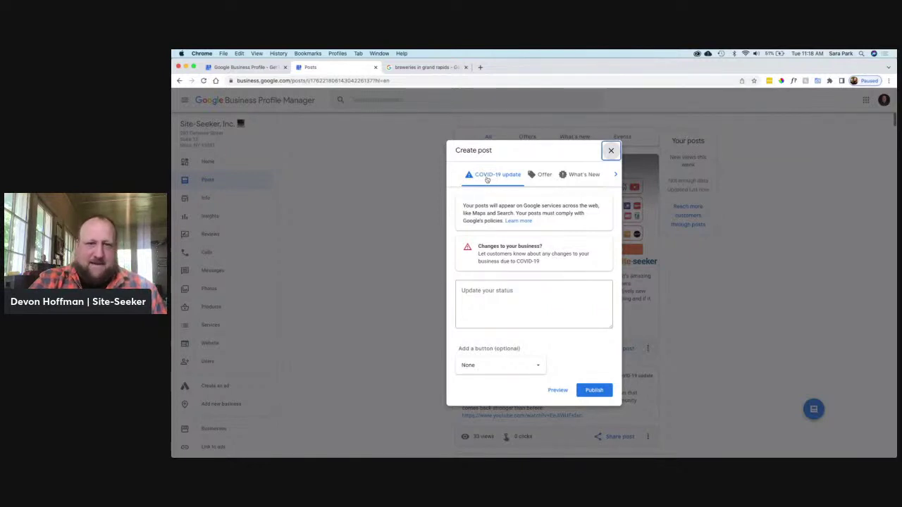
click(544, 178)
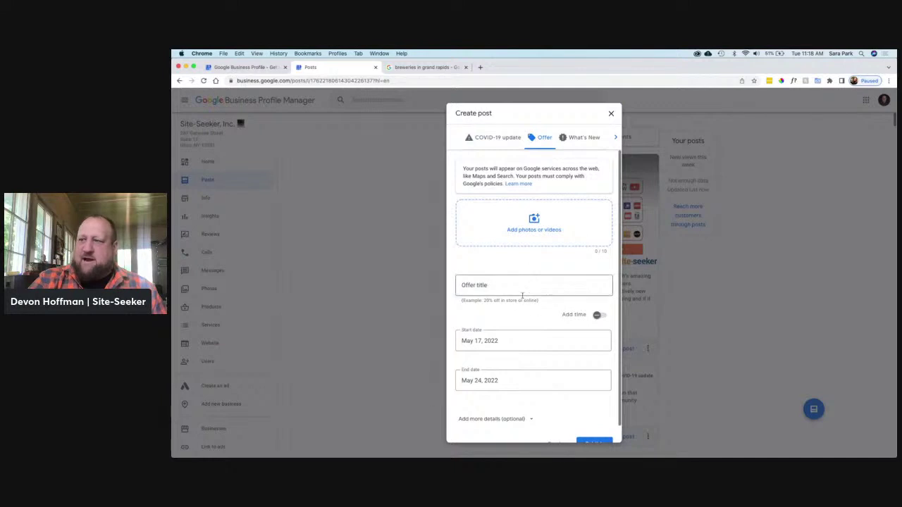
scroll(533, 204, down, 1)
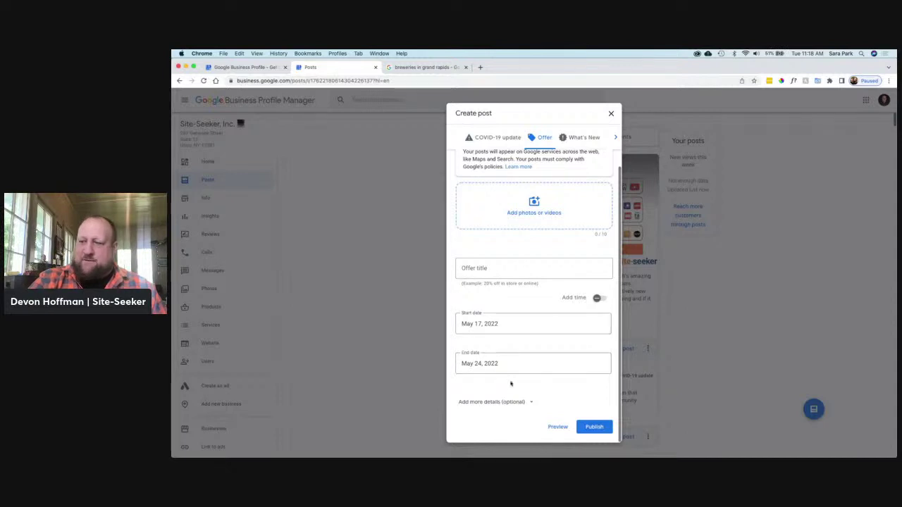
scroll(560, 264, up, 1)
Show the What's New post form and reveal the further post types such as Event and Product
click(580, 140)
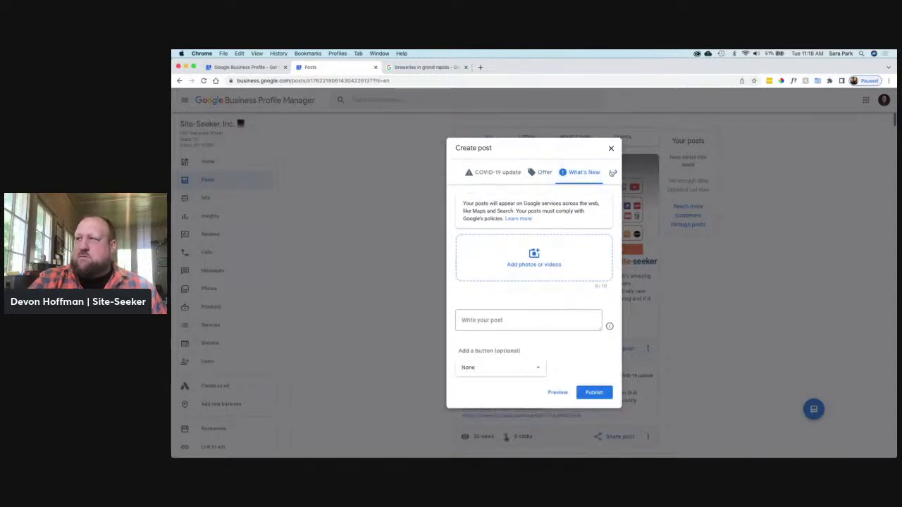
click(613, 173)
click(613, 173)
click(613, 174)
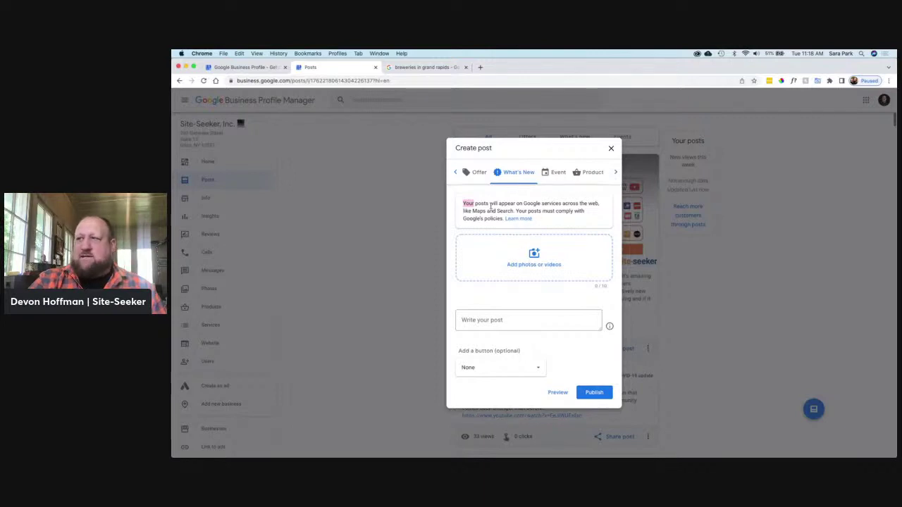
click(485, 201)
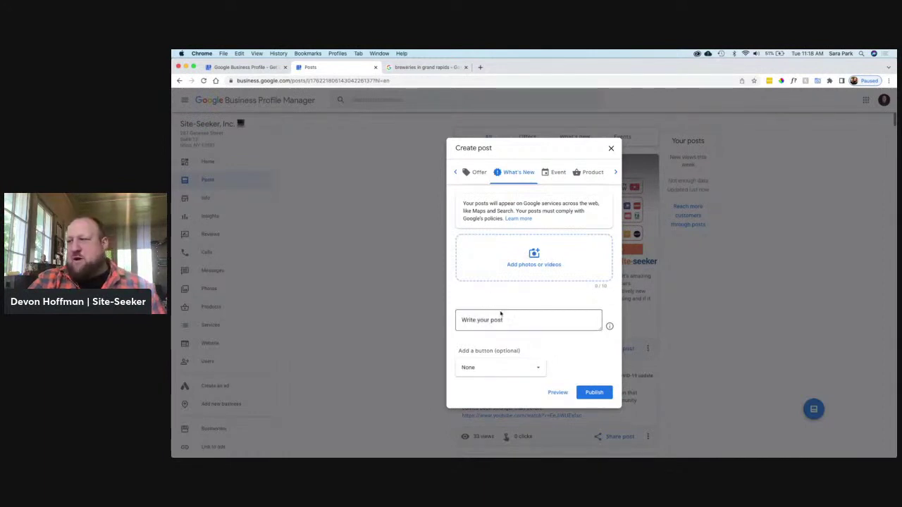
View the optional button choices for the What's New post, then close the post form without publishing
click(523, 367)
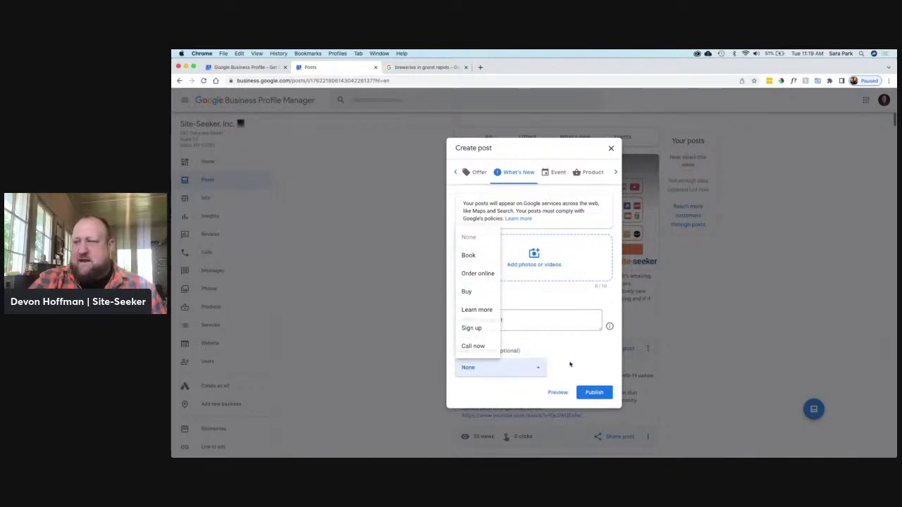
click(570, 364)
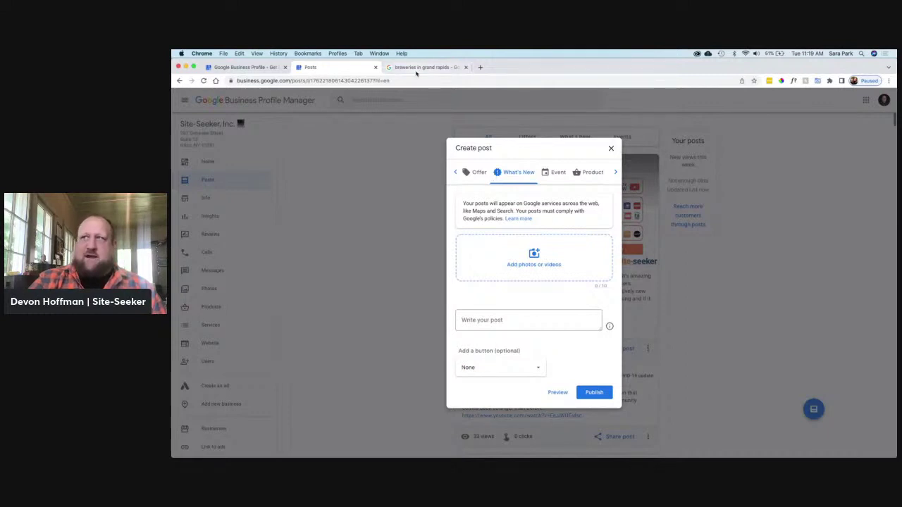
click(610, 149)
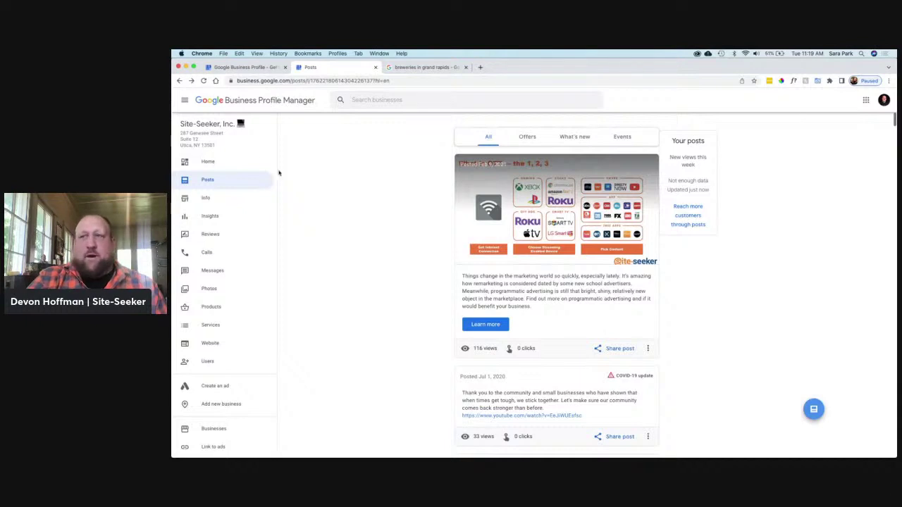
Open the business Info page for Site-Seeker, Inc. and look over its categories, address, service areas and hours
click(216, 199)
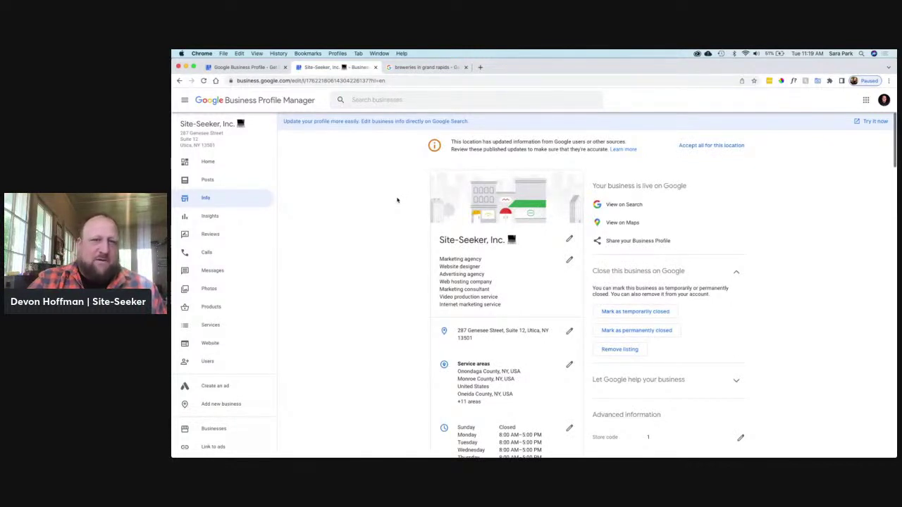
scroll(397, 200, down, 1)
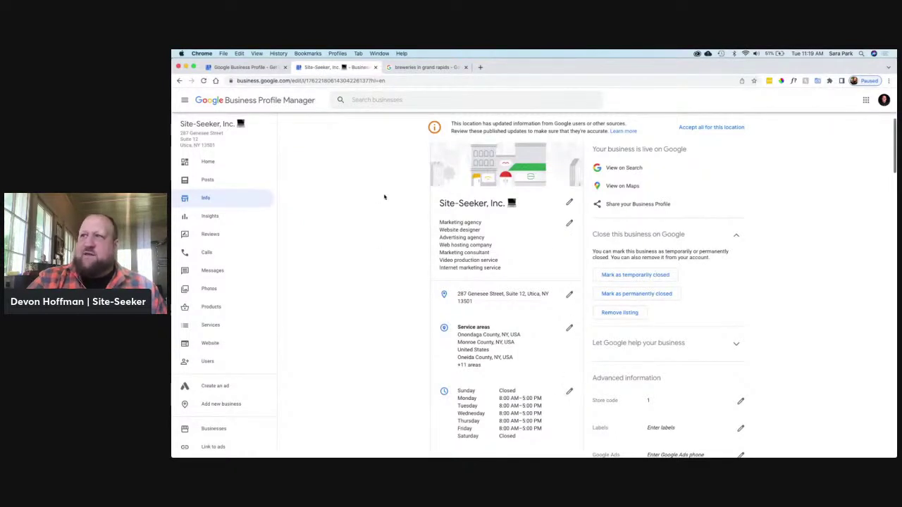
Open Google Maps in a new browser tab by searching for "maps"
click(431, 67)
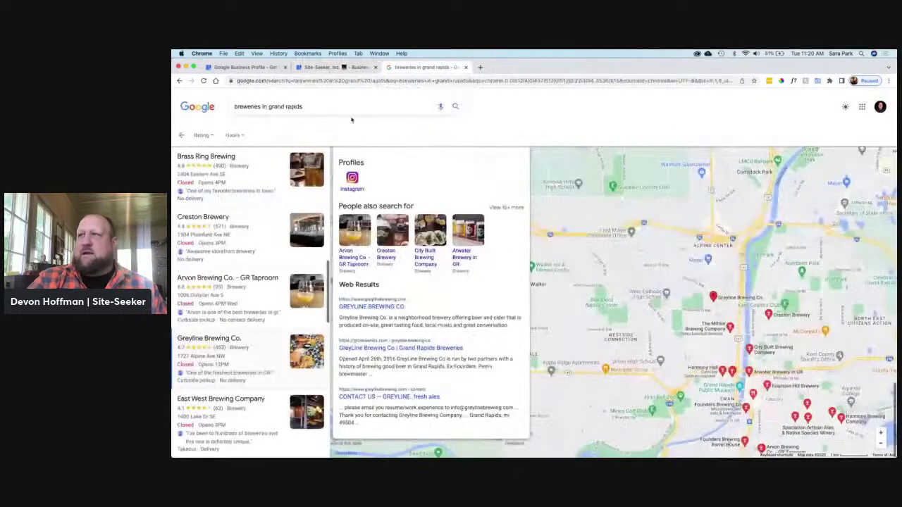
click(480, 66)
text(maps)
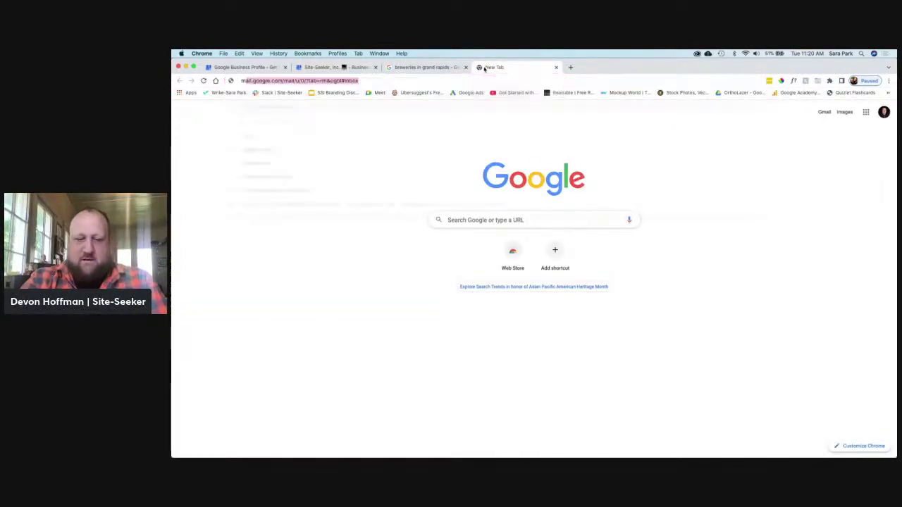
click(310, 107)
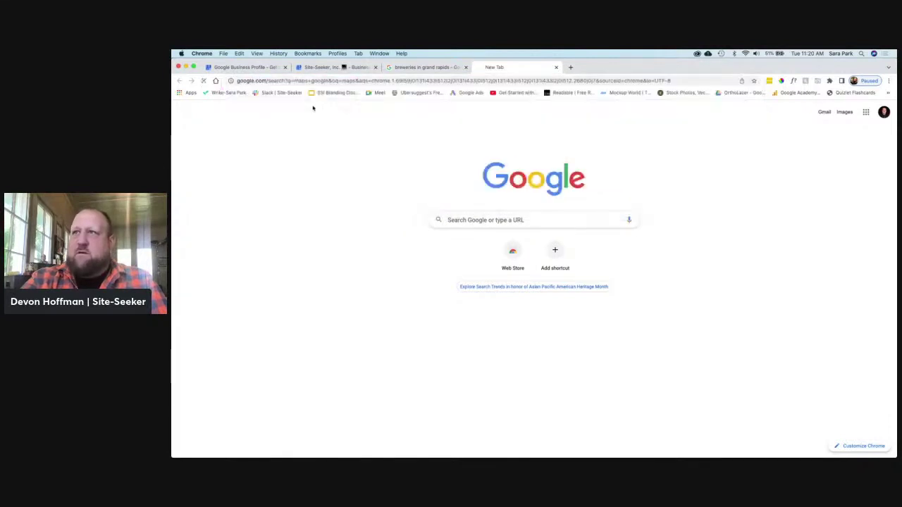
click(272, 173)
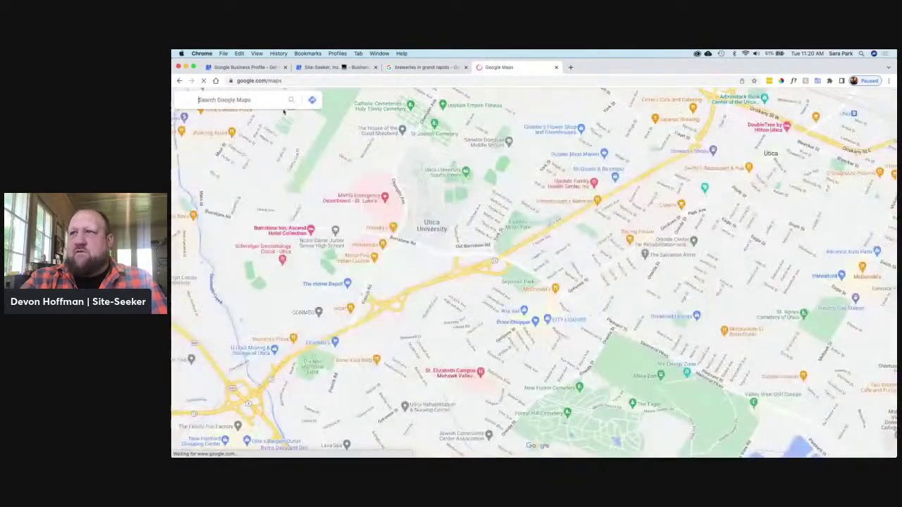
Search Google Maps for "site-seeker" and open the Site-Seeker, Inc. listing on Genesee Street
text(site)
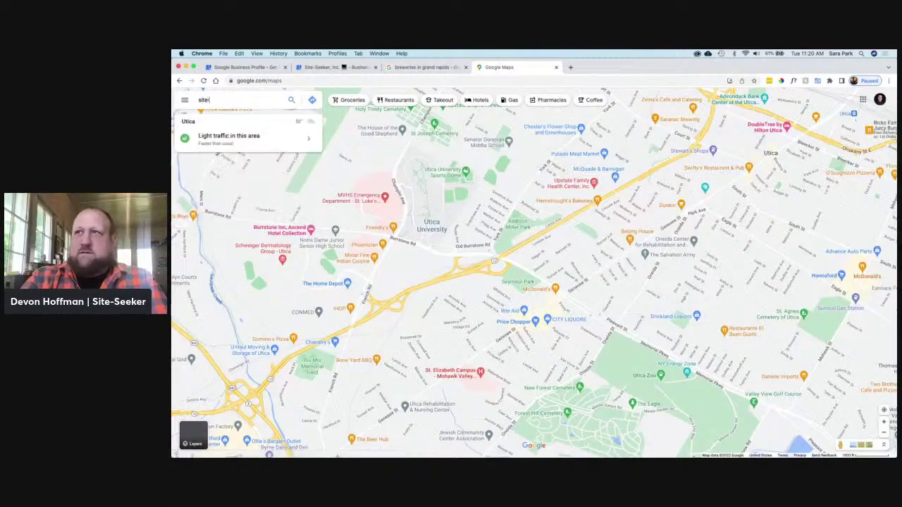
text(-seeker)
click(250, 118)
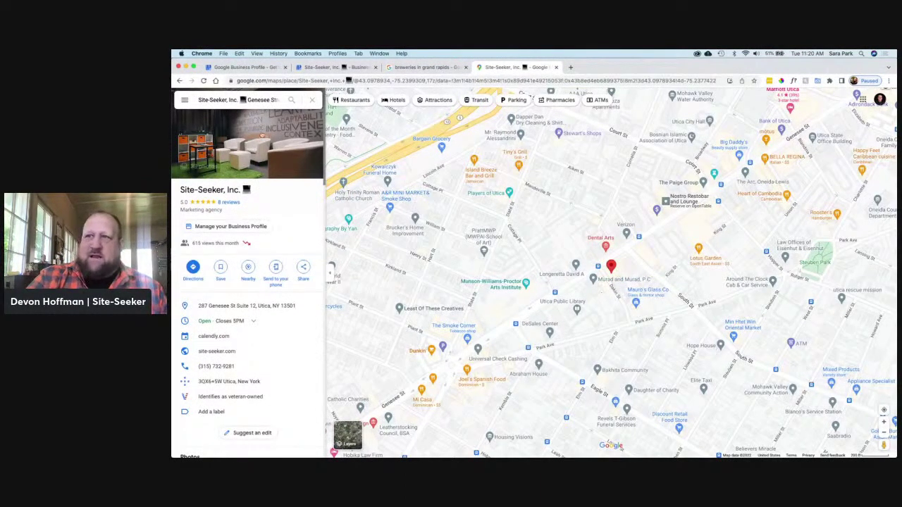
Look through the Site-Seeker, Inc. listing's contact details, photos, review summary and customer reviews
scroll(278, 200, down, 2)
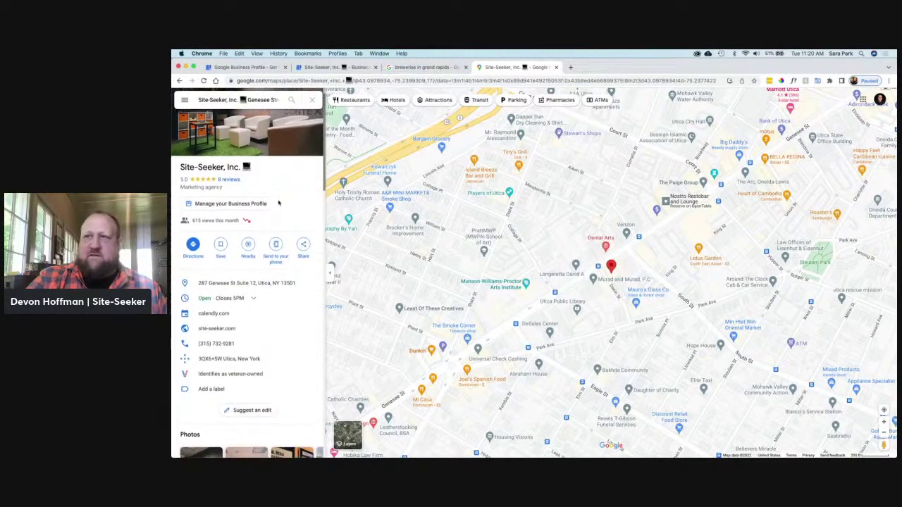
scroll(278, 203, down, 4)
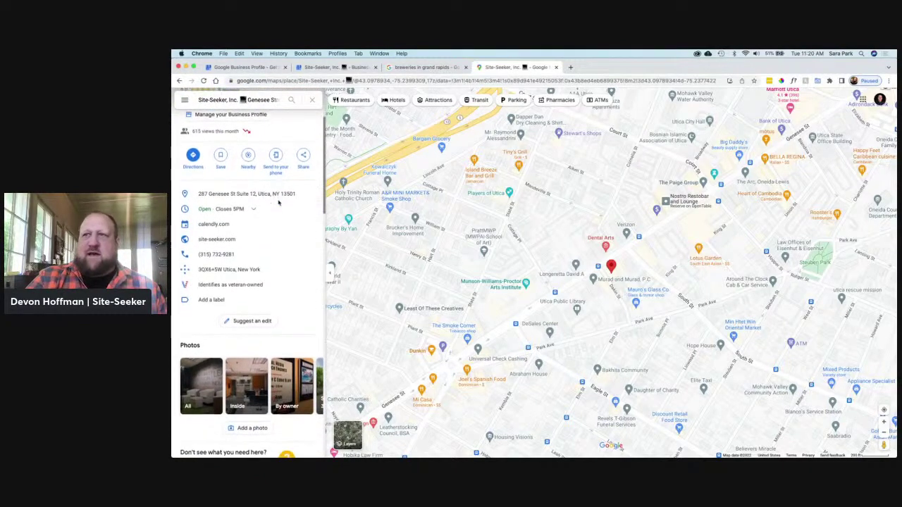
scroll(277, 208, down, 5)
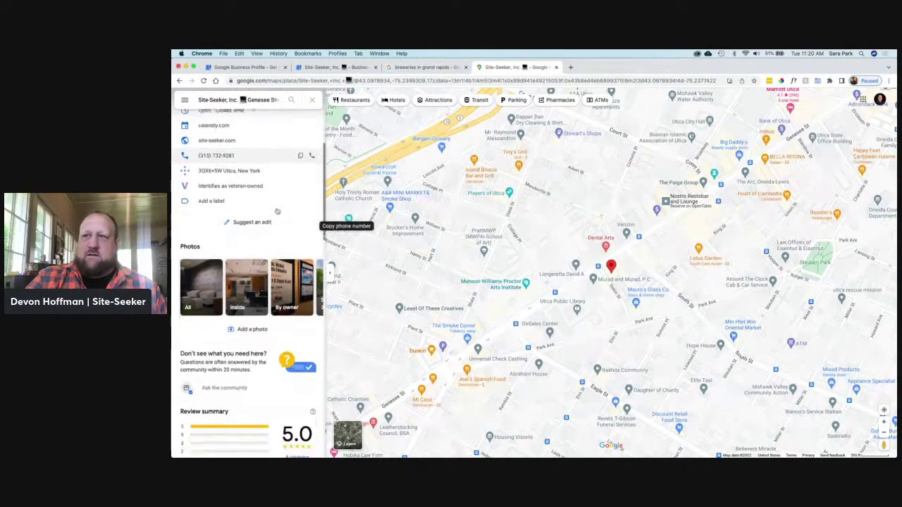
scroll(276, 212, down, 14)
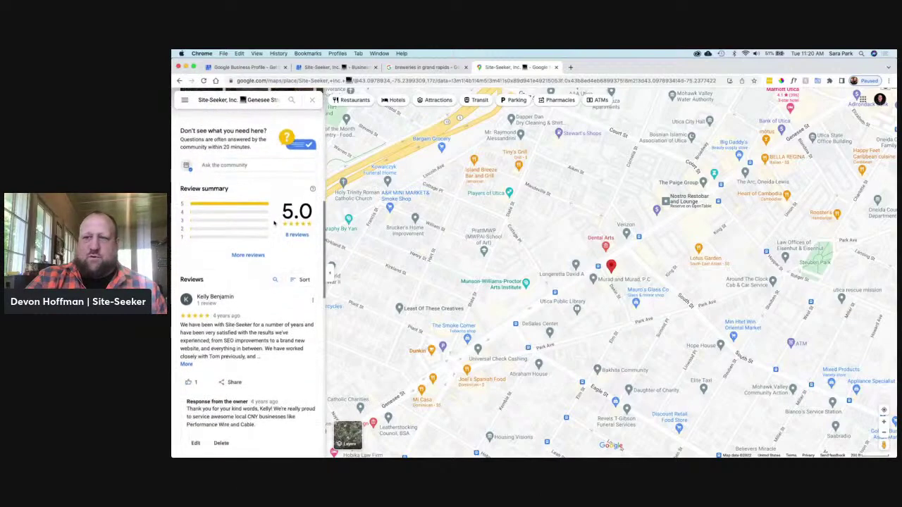
Read further through the listing's customer reviews, and return to the business Info page in Business Profile Manager
scroll(273, 222, down, 5)
scroll(247, 282, up, 20)
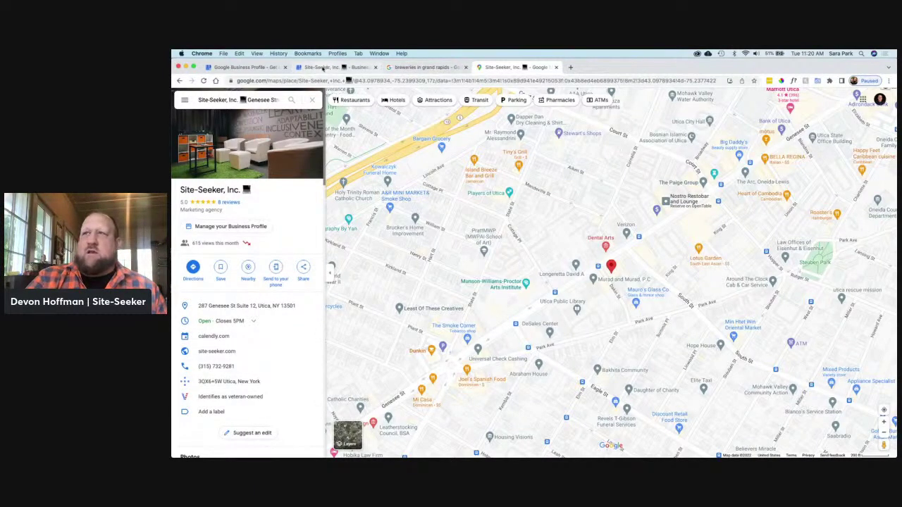
click(322, 67)
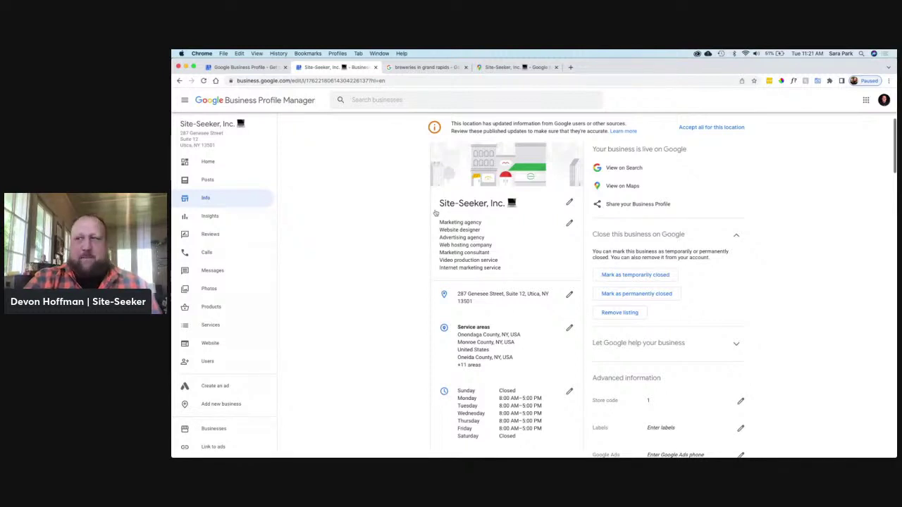
Open the business's service areas, review the full list of locations, and apply the list
scroll(432, 242, down, 3)
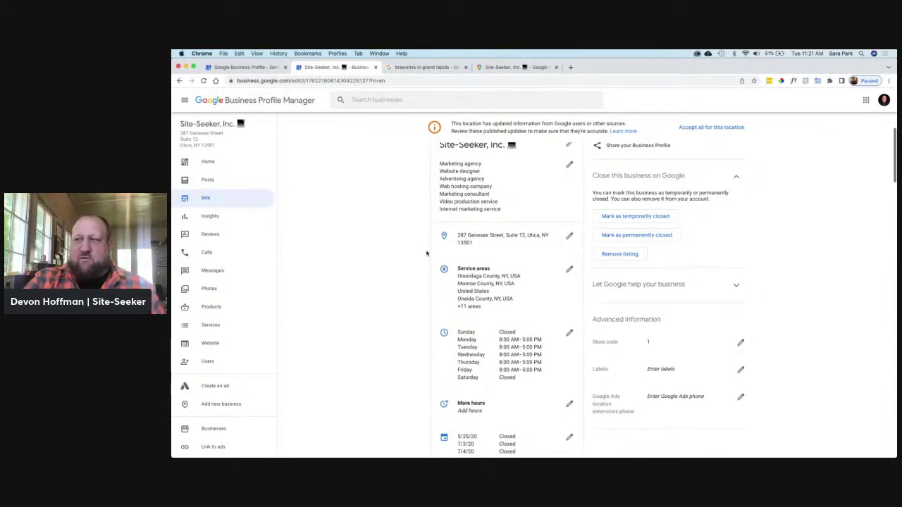
click(460, 308)
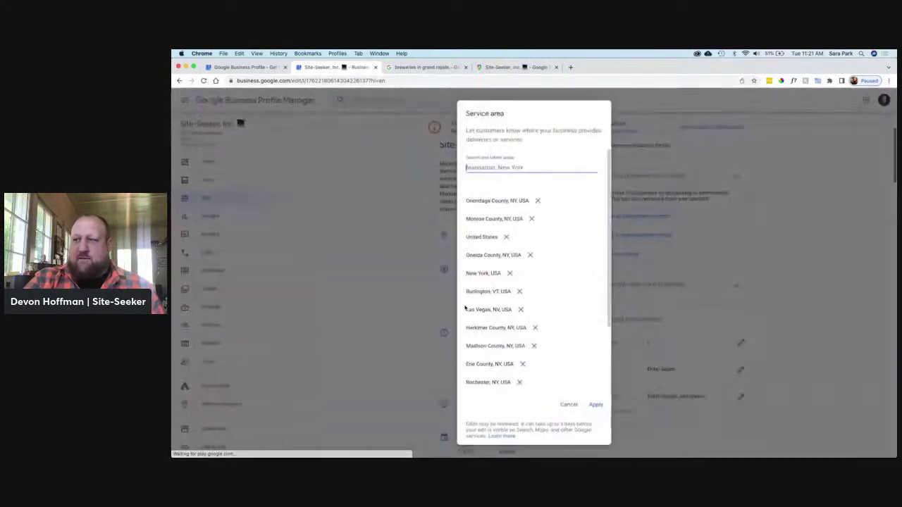
scroll(515, 208, down, 2)
scroll(515, 209, down, 1)
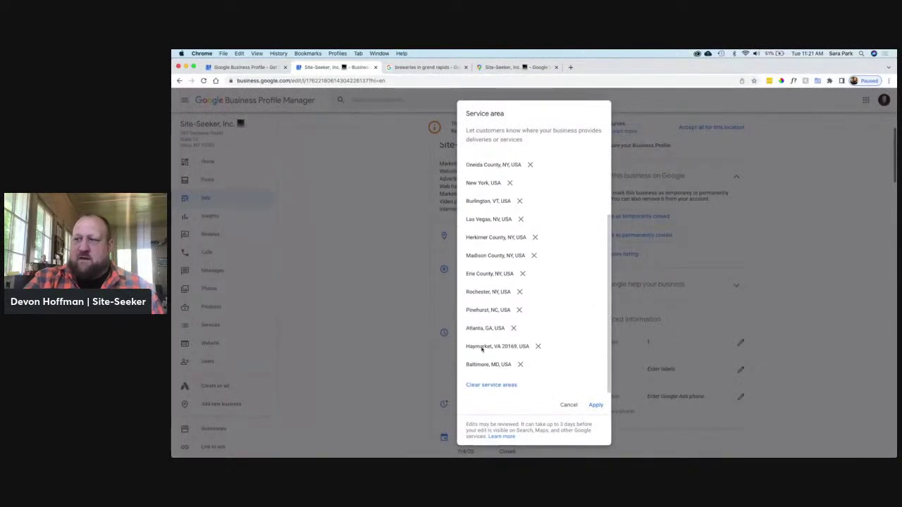
scroll(491, 183, up, 4)
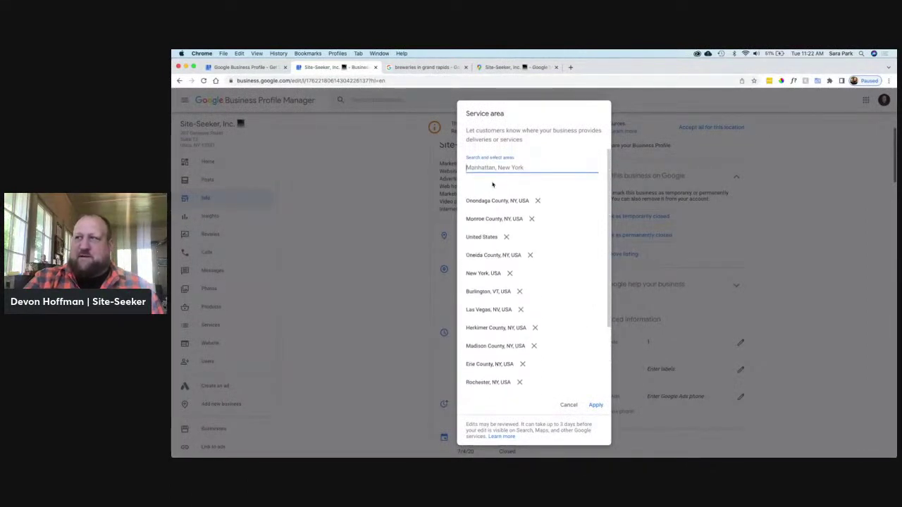
click(595, 405)
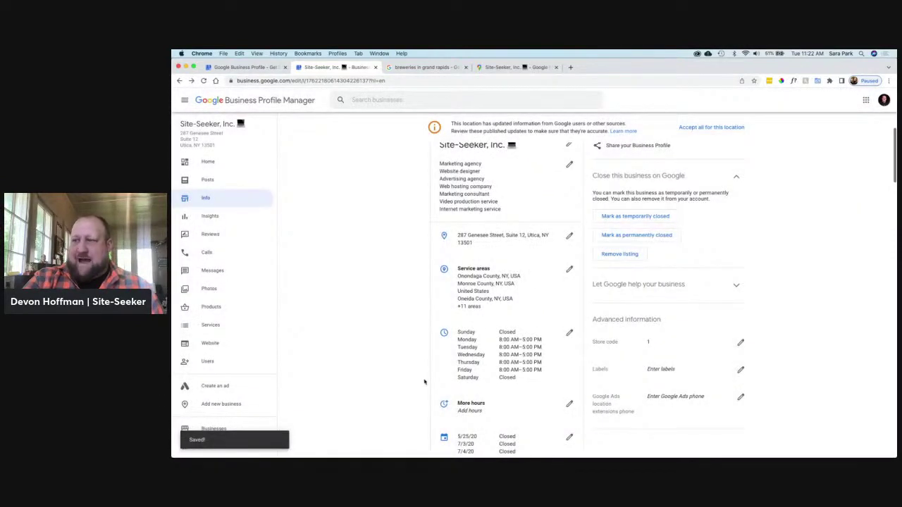
View the service-specific hour types offered under More hours, and close them without adding any
scroll(418, 356, down, 3)
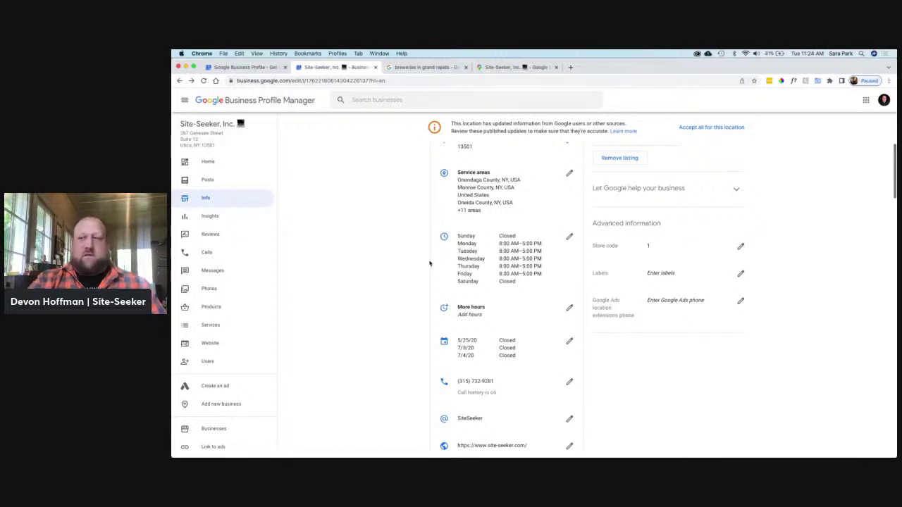
click(570, 308)
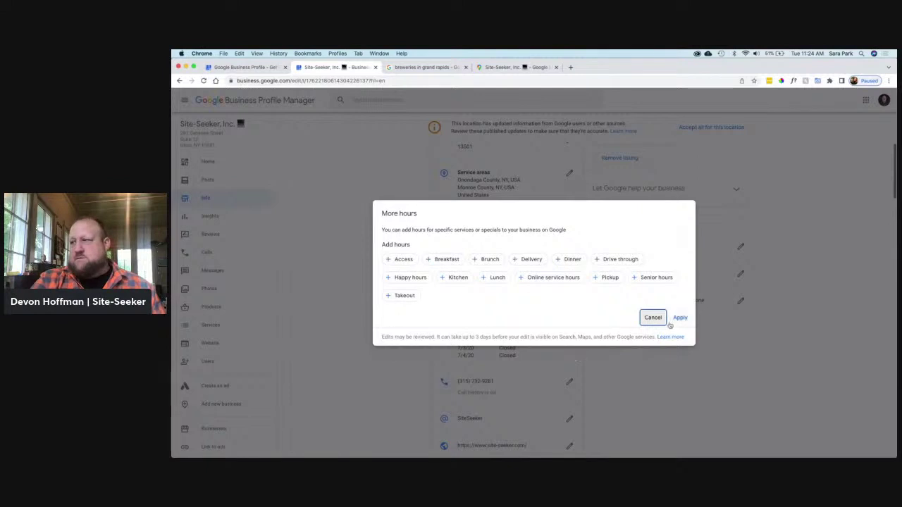
click(641, 316)
Open the special hours and change the 5/25/20 entry's date to 5/18/22
click(569, 342)
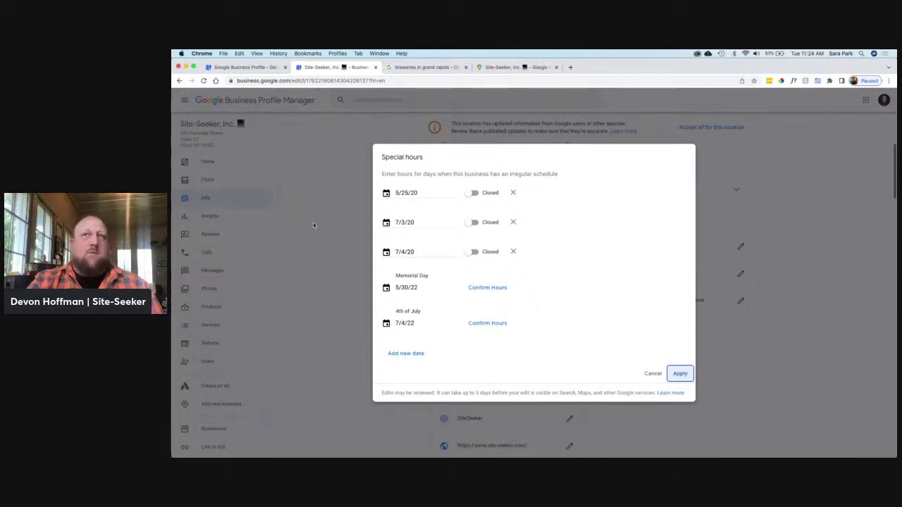
click(423, 194)
click(397, 218)
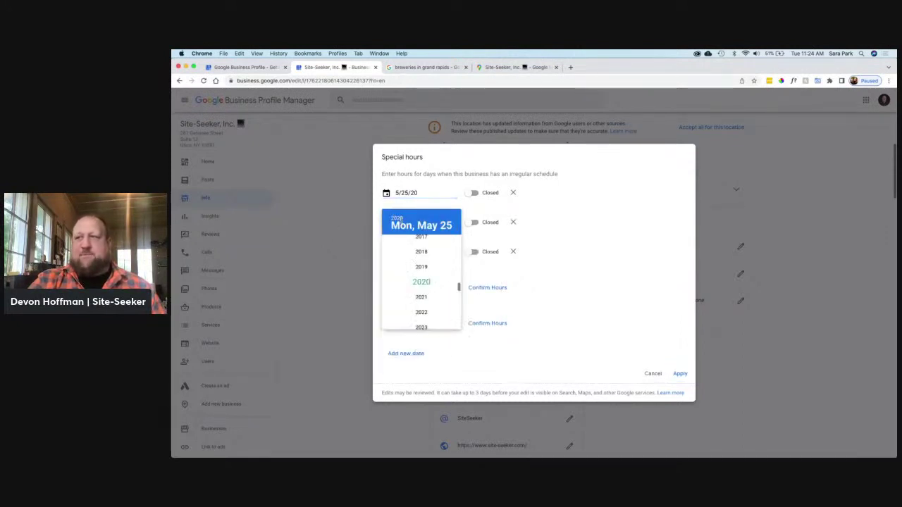
click(420, 311)
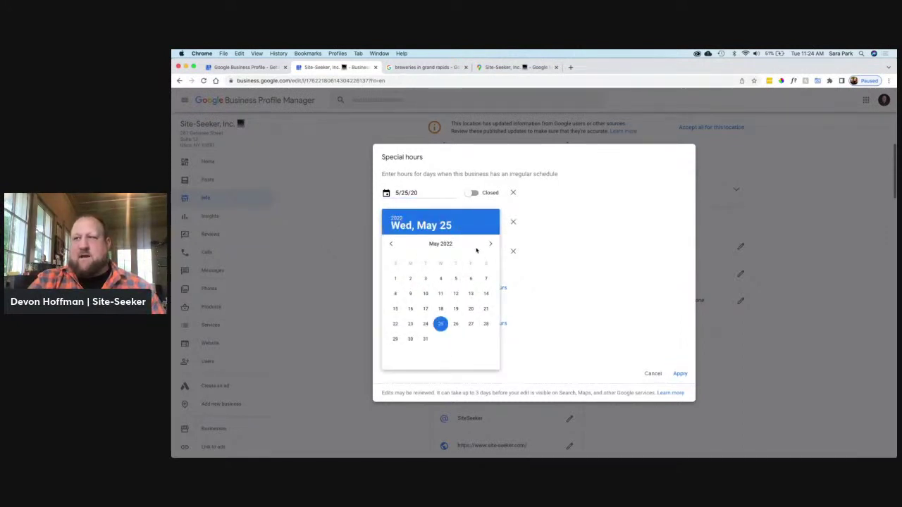
click(441, 323)
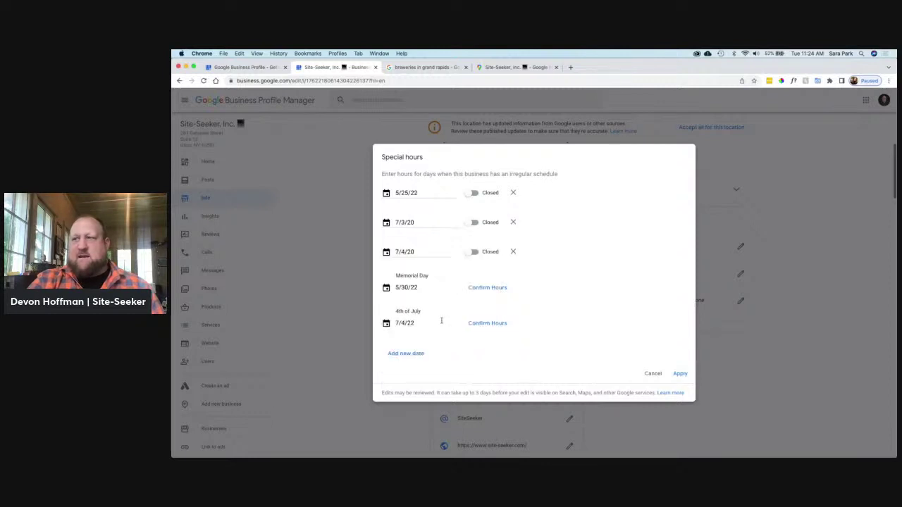
click(410, 197)
click(441, 308)
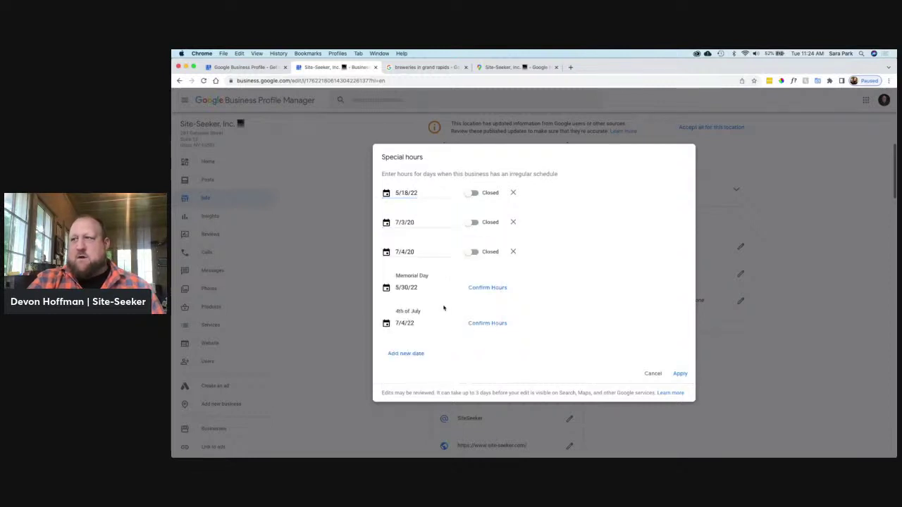
Set the 5/18/22 special hours to open from 9:00 AM to 5:00 PM
click(473, 193)
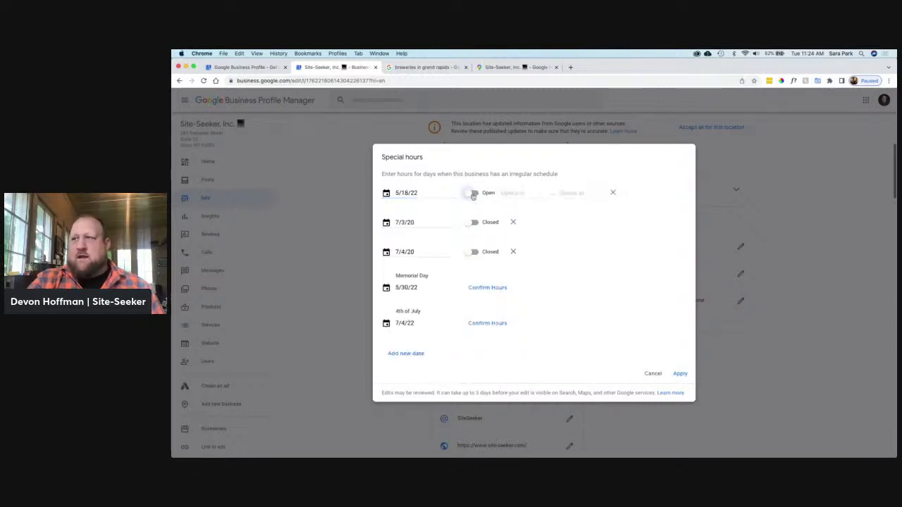
click(528, 200)
scroll(519, 279, down, 3)
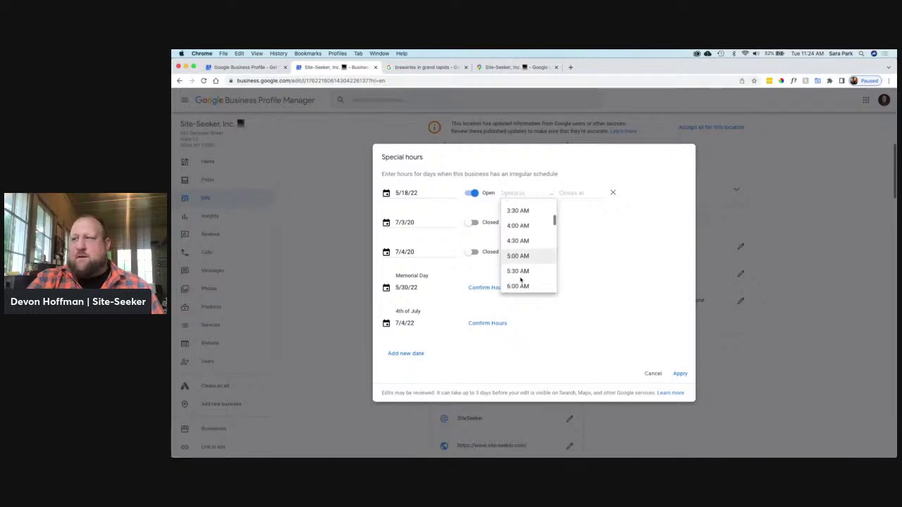
scroll(520, 279, down, 3)
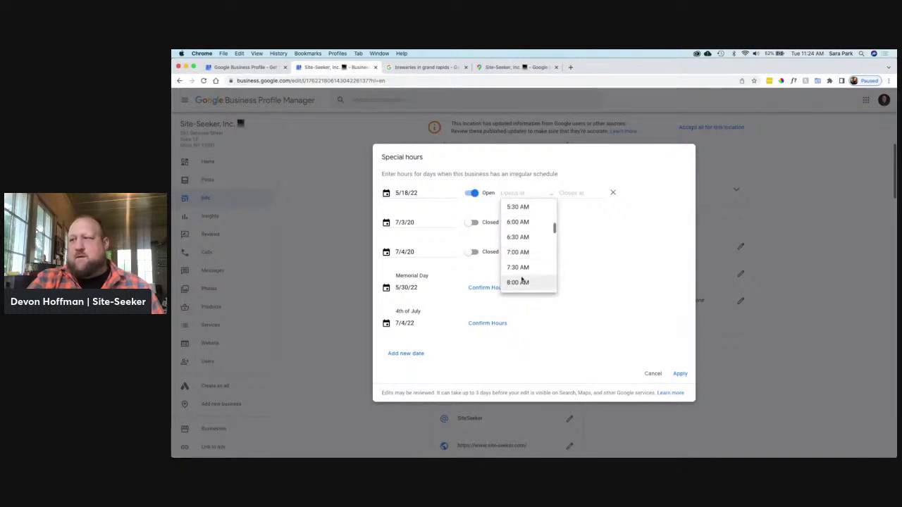
scroll(521, 280, down, 2)
click(520, 271)
click(569, 192)
scroll(576, 260, down, 3)
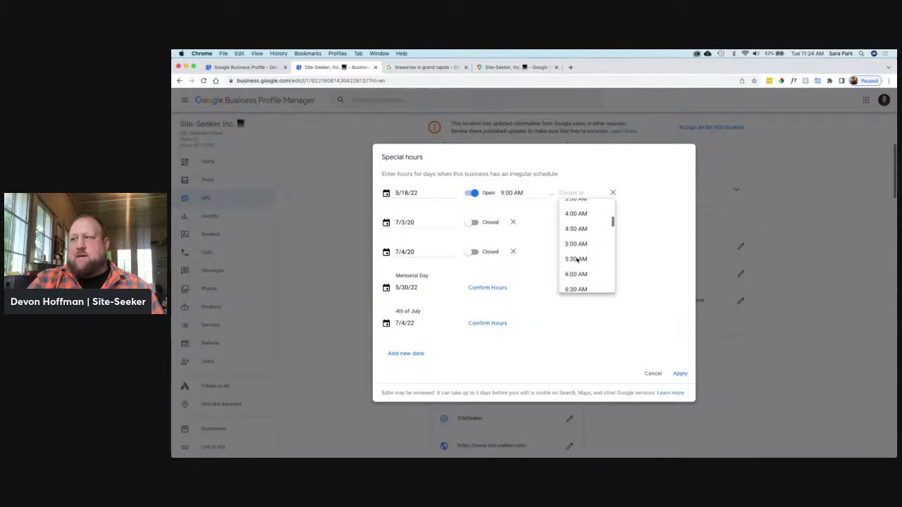
scroll(576, 257, down, 8)
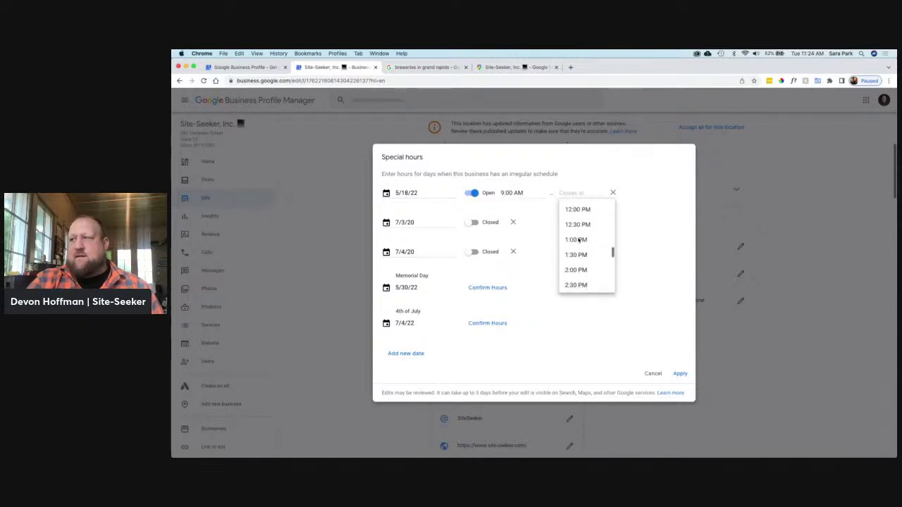
scroll(578, 239, down, 5)
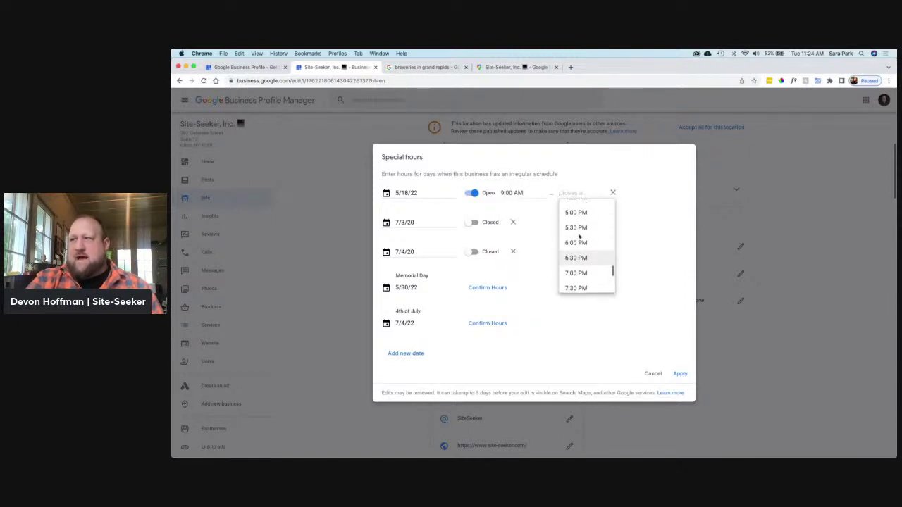
click(576, 212)
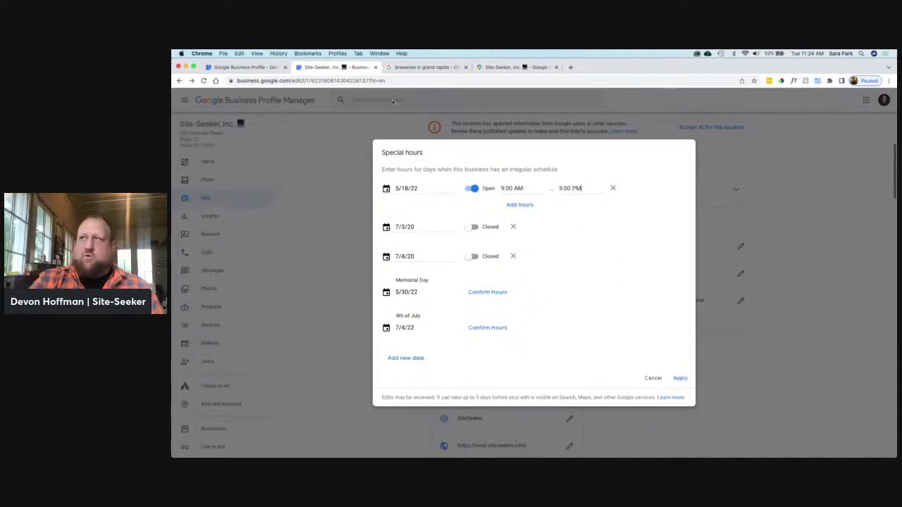
Check the weekly hours on the business's Google Maps listing, and return to the special hours in Business Profile Manager
click(503, 67)
click(251, 323)
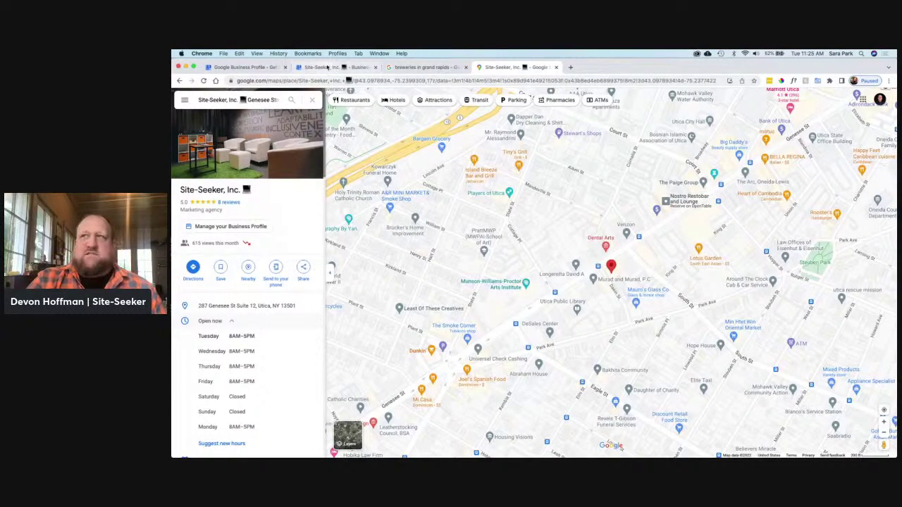
click(327, 67)
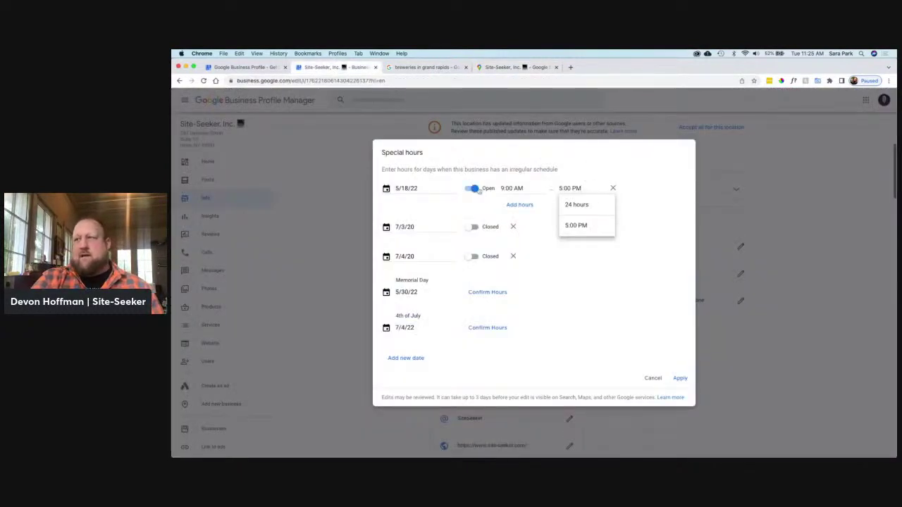
Mark 5/18/22, Memorial Day 5/30/22 and the 4th of July 7/4/22 as closed, and apply the special hours
click(473, 192)
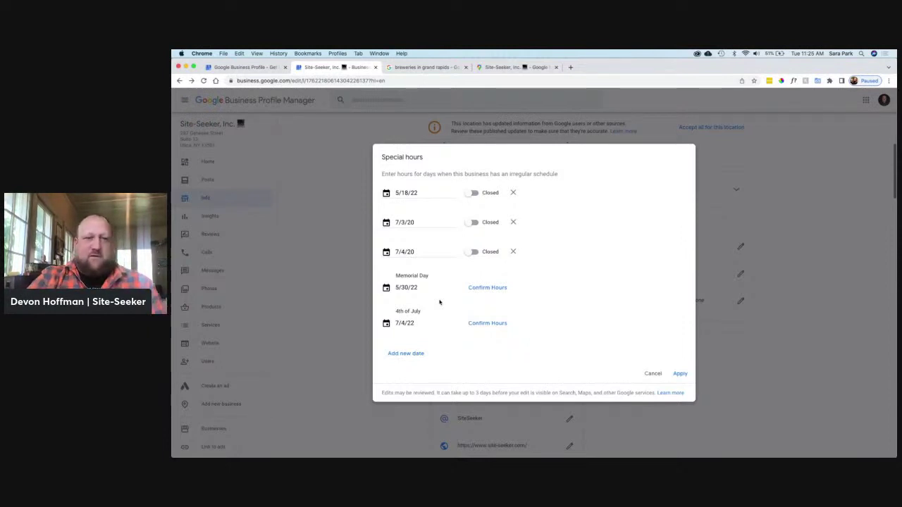
click(496, 287)
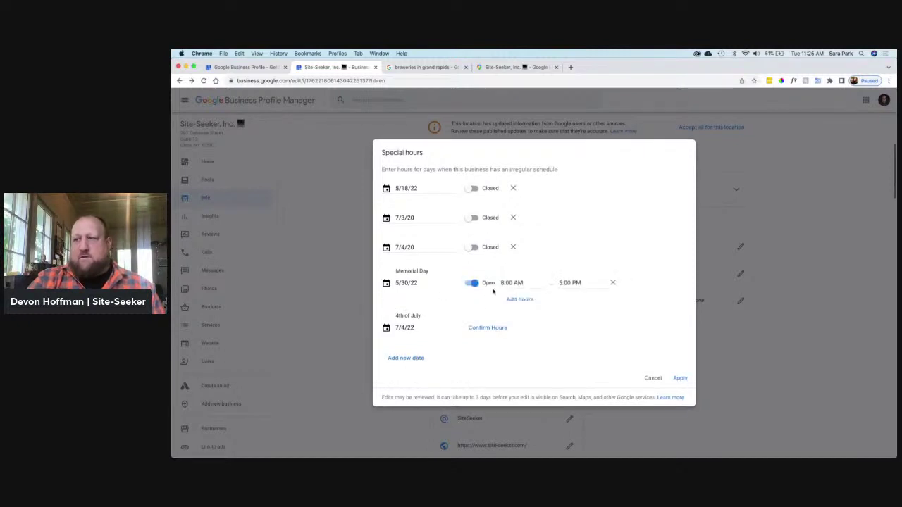
click(474, 287)
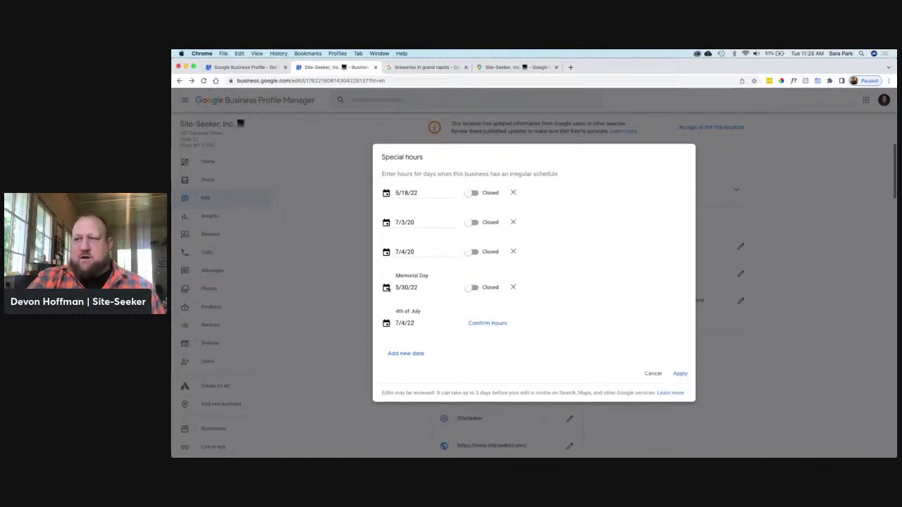
click(485, 324)
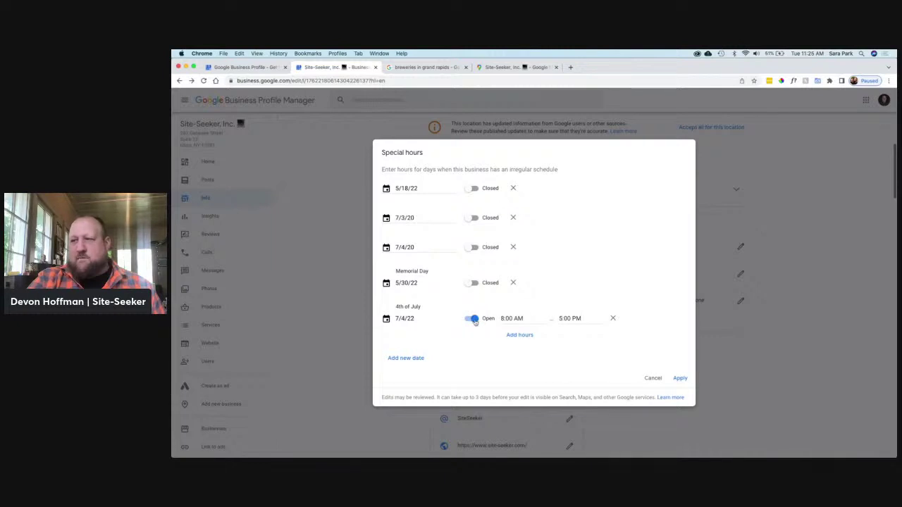
click(474, 323)
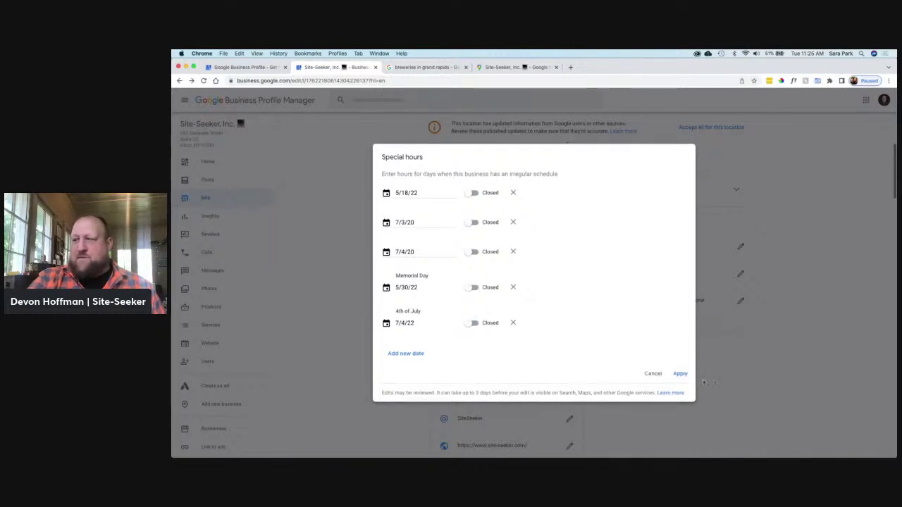
click(681, 374)
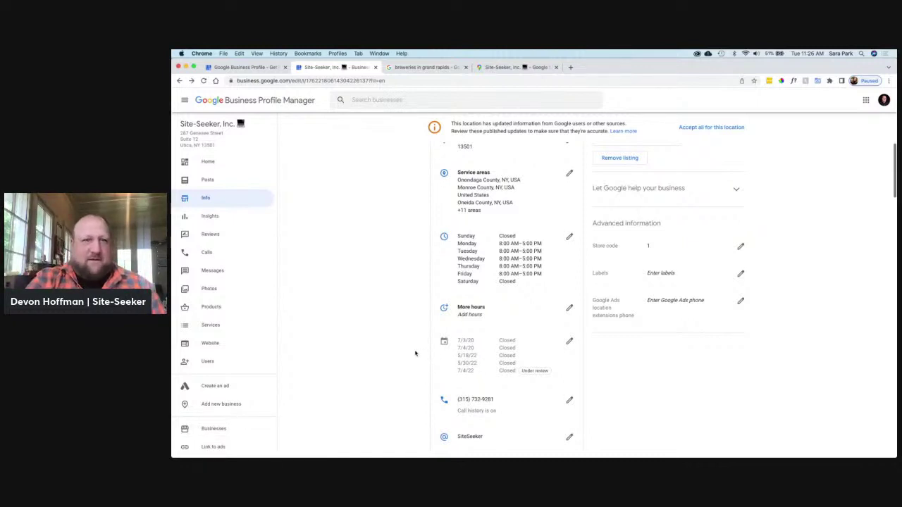
Look over the phone, short name, website, appointment link and products entries on the business Info page
scroll(415, 354, down, 1)
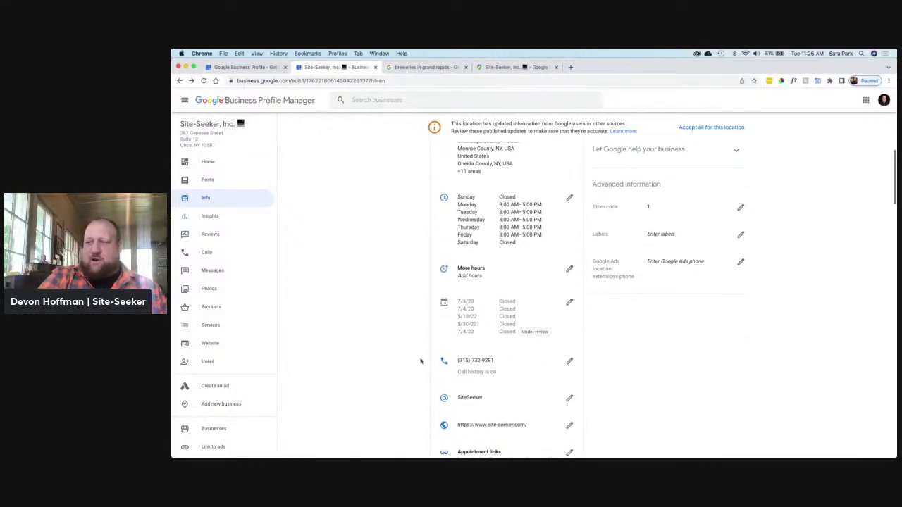
scroll(430, 348, down, 1)
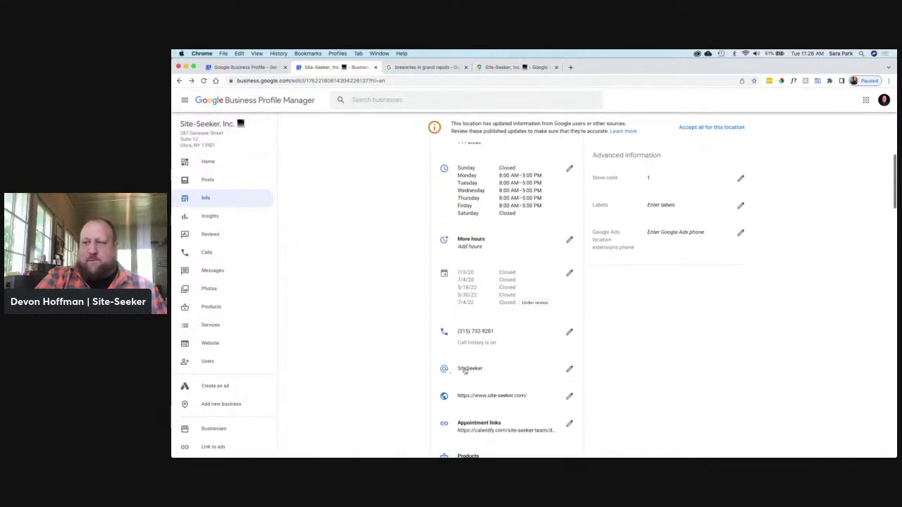
scroll(419, 363, down, 2)
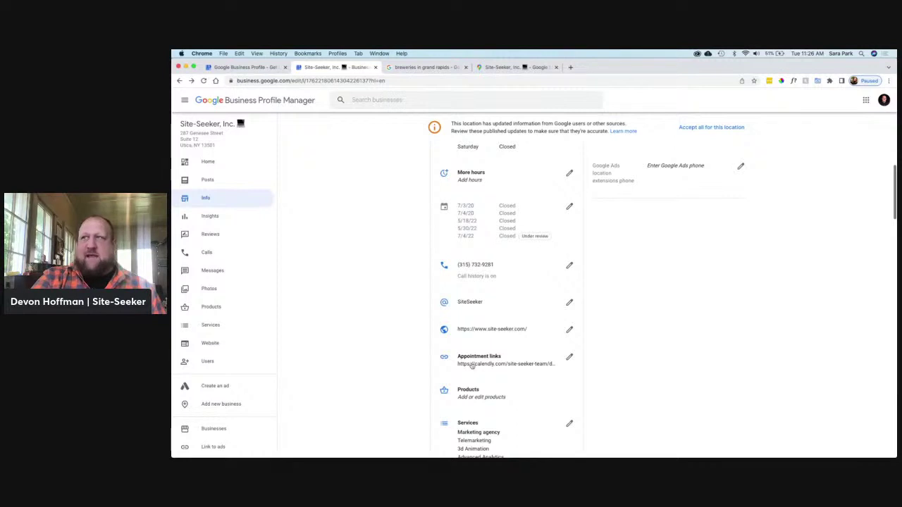
Switch to the Google Maps listing, collapse its weekly hours and open the calendly.com booking link
click(491, 67)
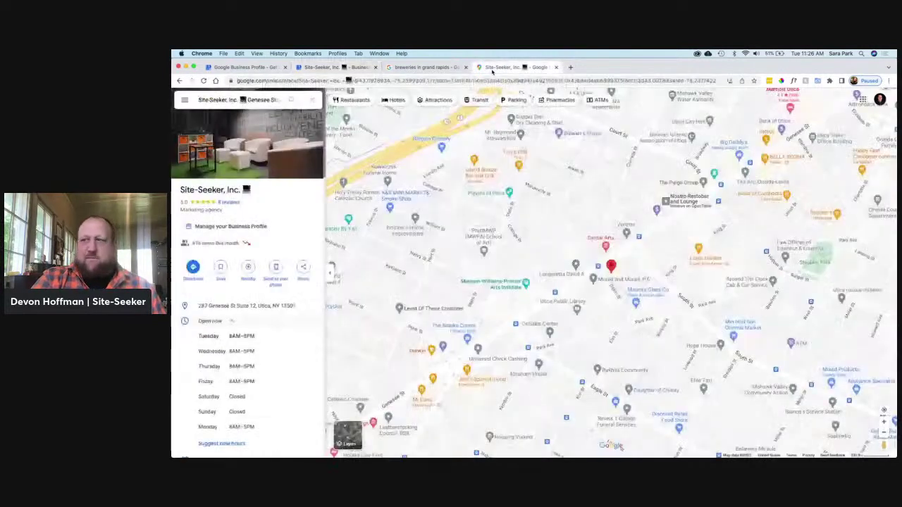
click(226, 322)
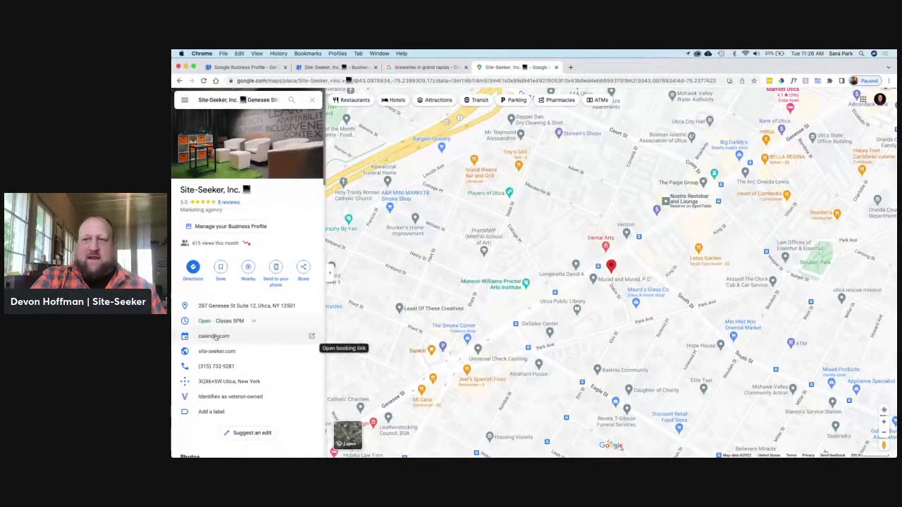
click(214, 337)
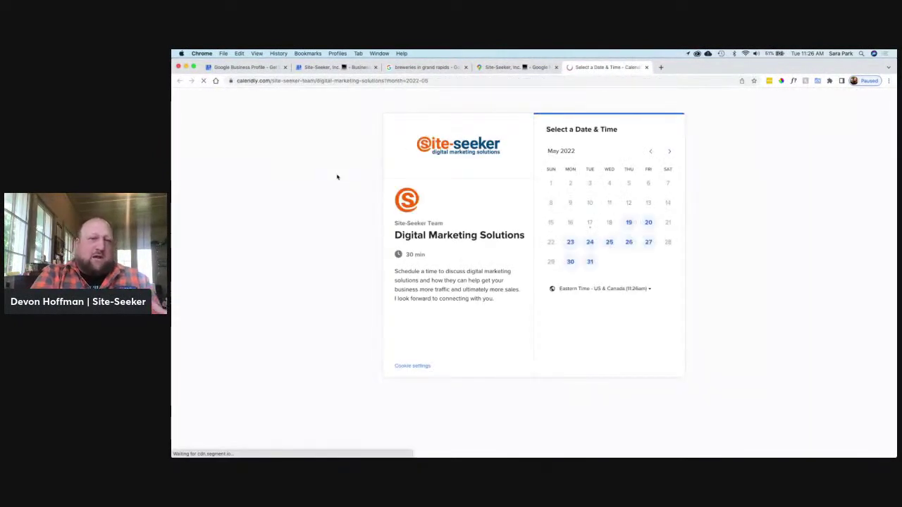
Return to Business Profile Manager and look through the services listed under Marketing agency on the Info page
click(335, 67)
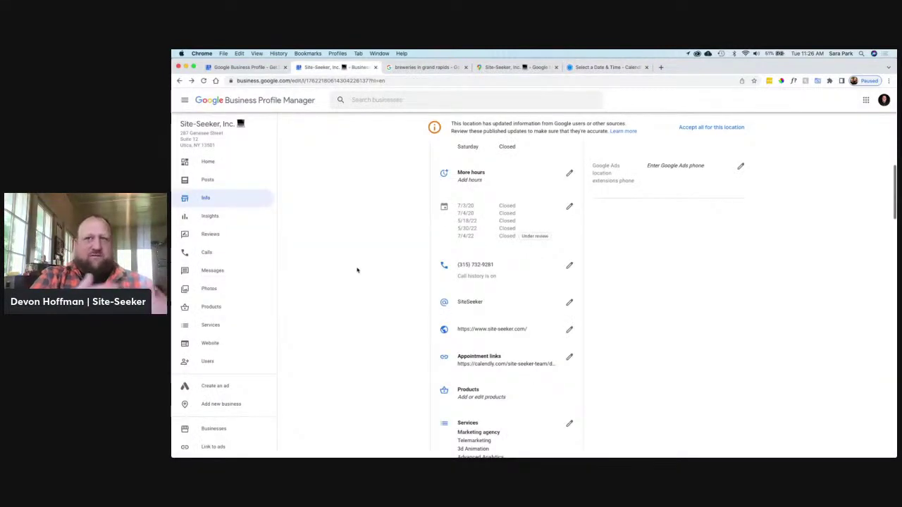
scroll(392, 321, down, 5)
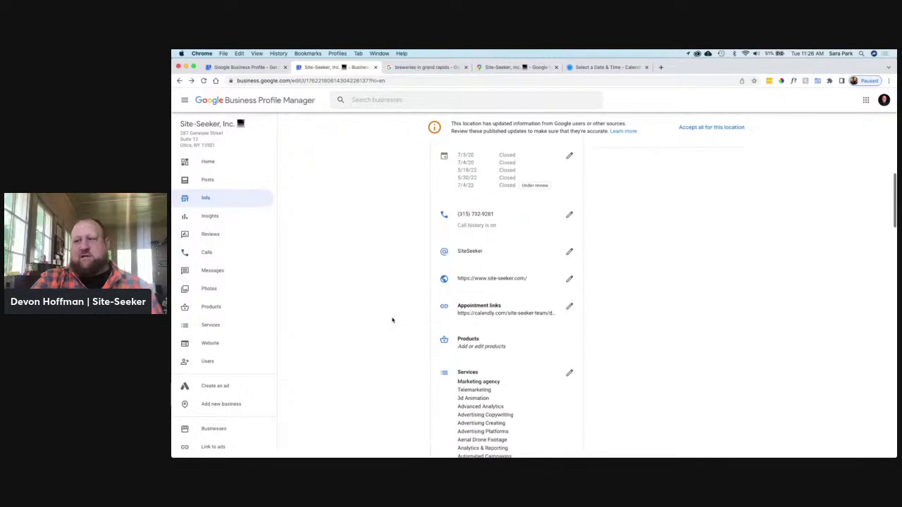
scroll(392, 350, down, 5)
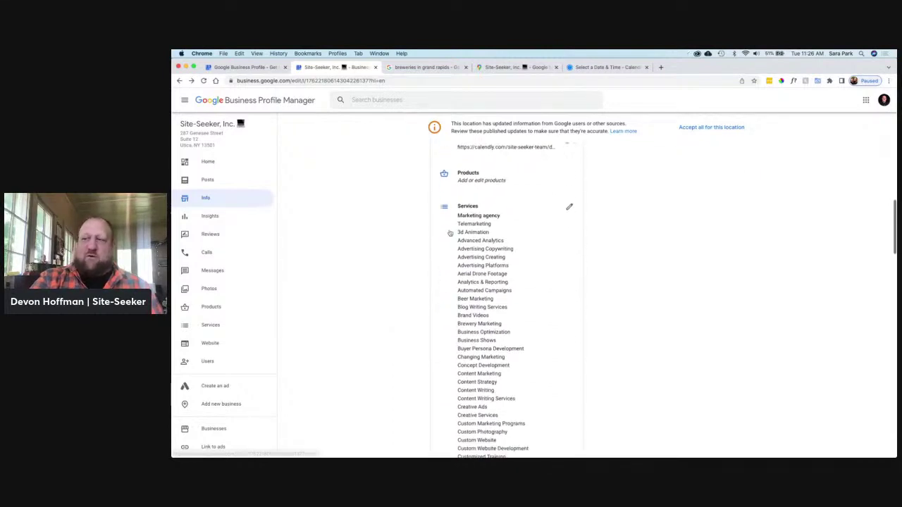
scroll(450, 234, down, 7)
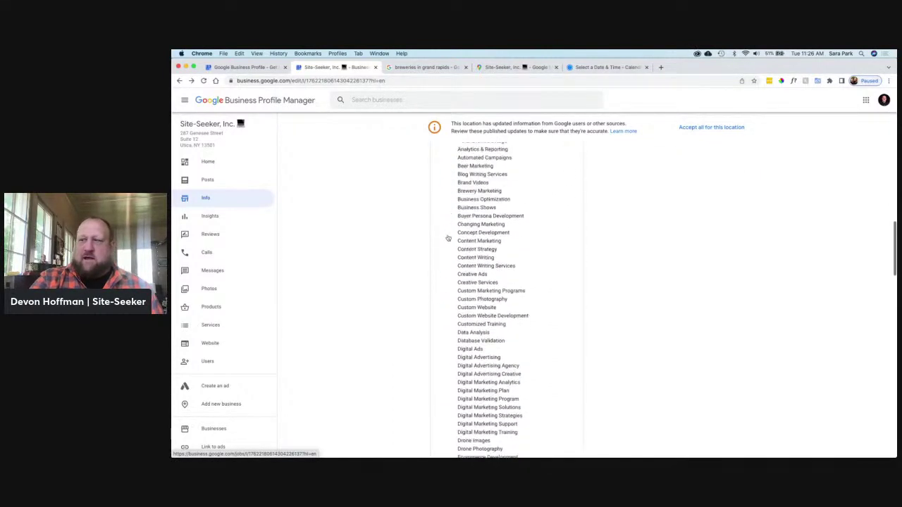
scroll(446, 254, down, 12)
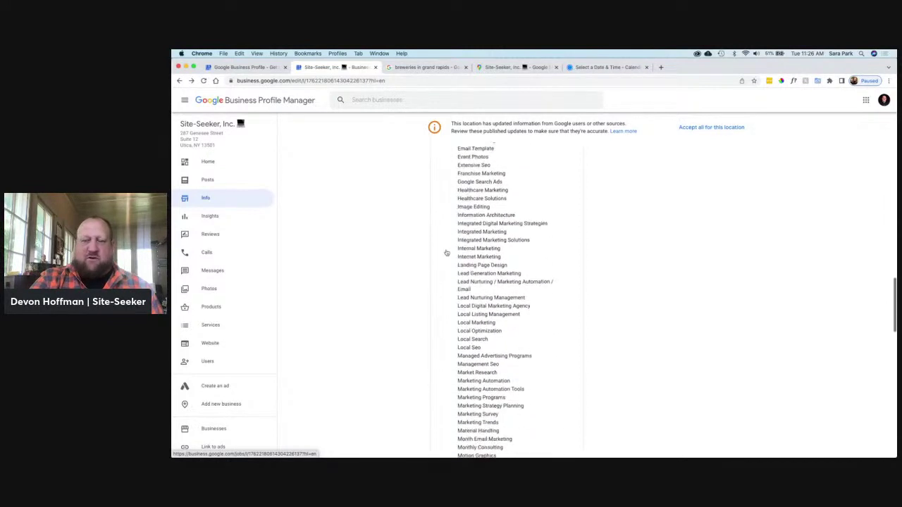
scroll(447, 257, down, 11)
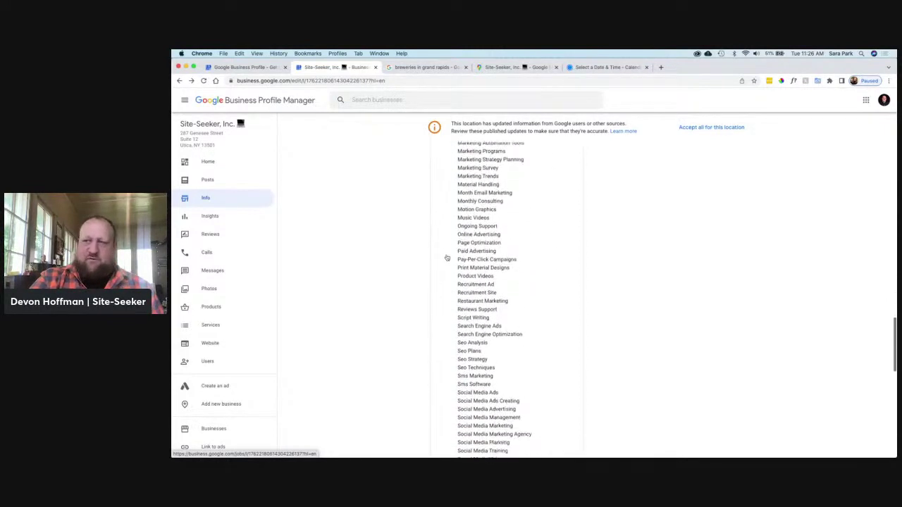
Look over the business attributes, the business description and the opening date on the Info page
scroll(447, 258, down, 6)
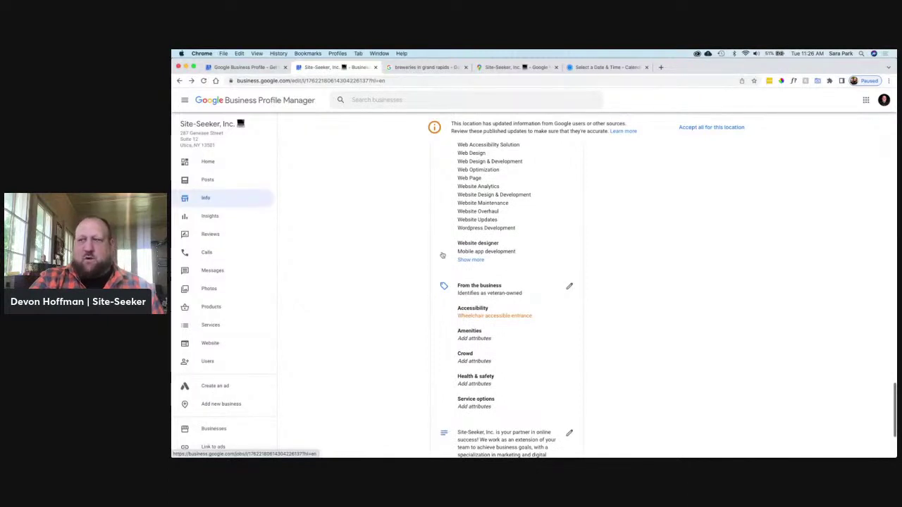
scroll(442, 255, down, 1)
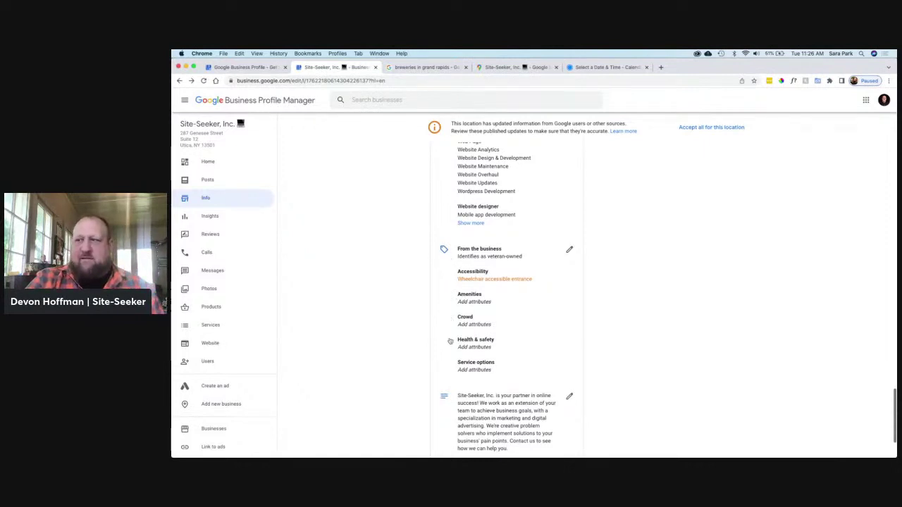
scroll(441, 379, down, 2)
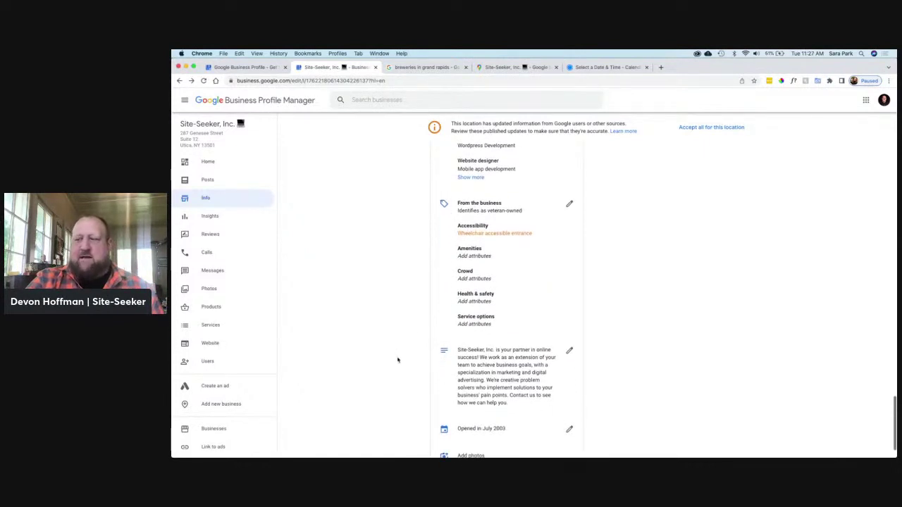
Go back to the start of the Info page and review the business categories, address, service areas and hours
scroll(397, 360, up, 10)
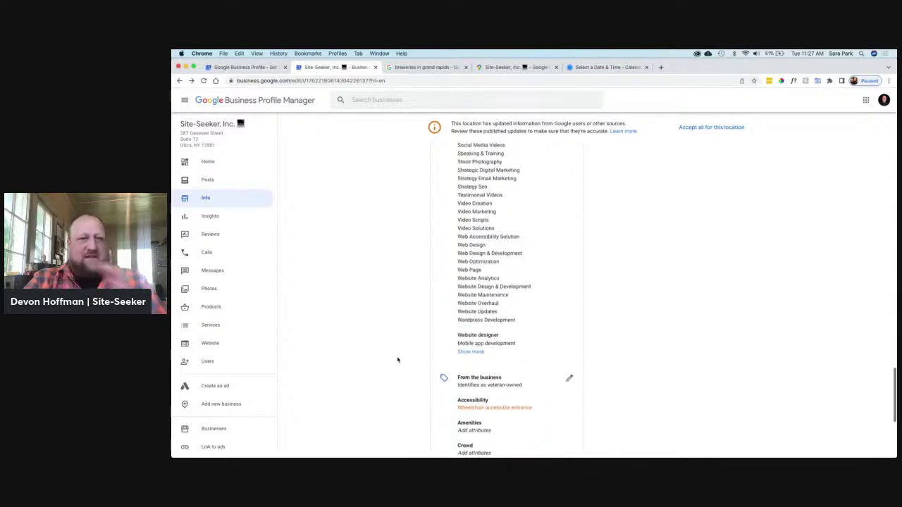
scroll(397, 360, up, 15)
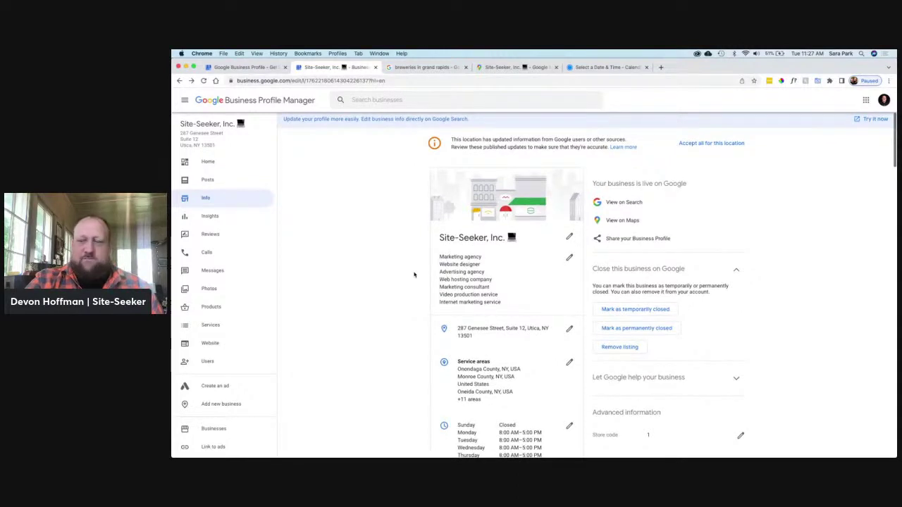
scroll(414, 275, down, 3)
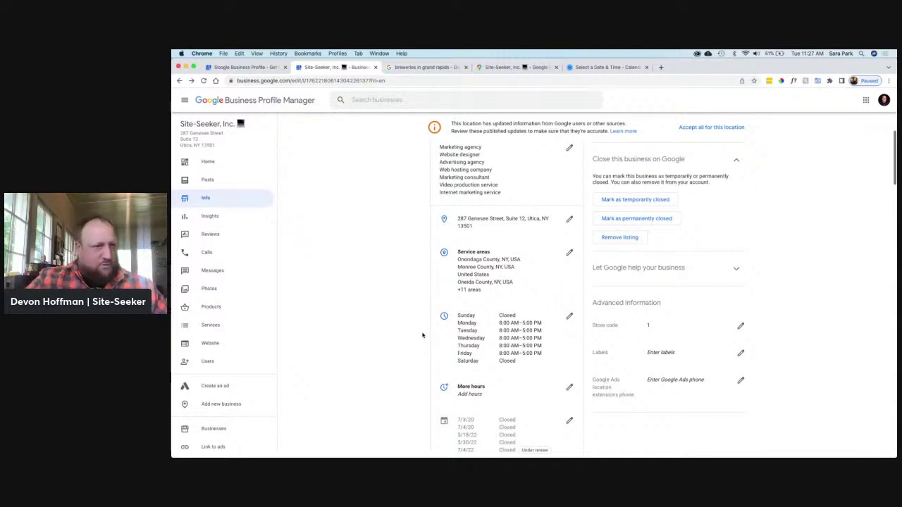
scroll(423, 336, down, 2)
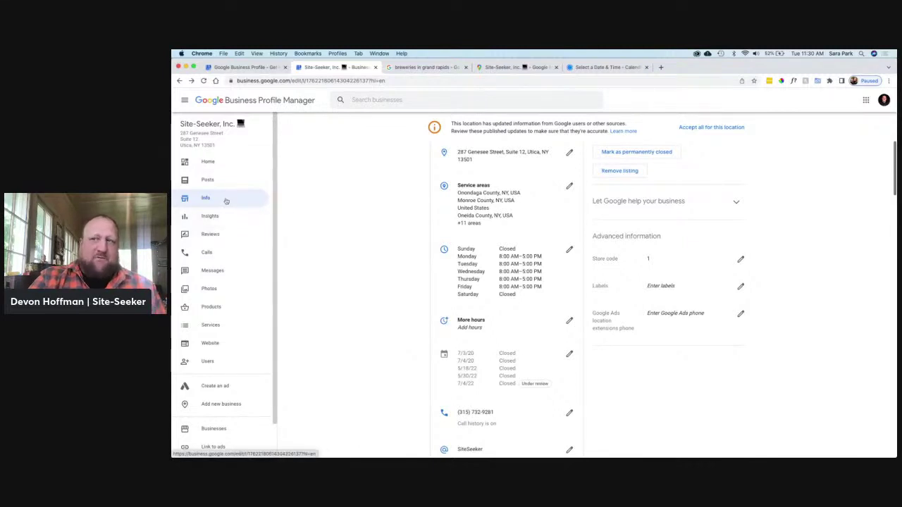
Open the profile's Reviews page, switch to the "breweries in grand rapids" search and close the Greyline Brewing Co. profile
click(235, 236)
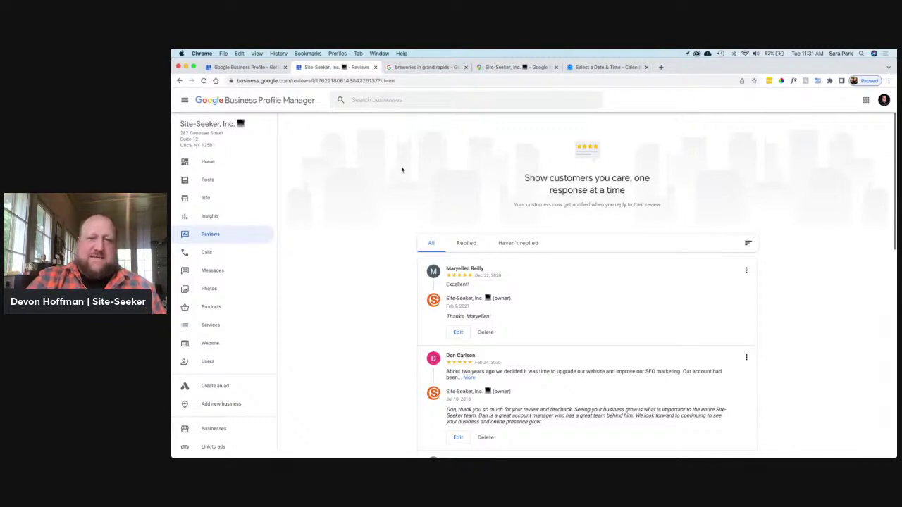
click(426, 68)
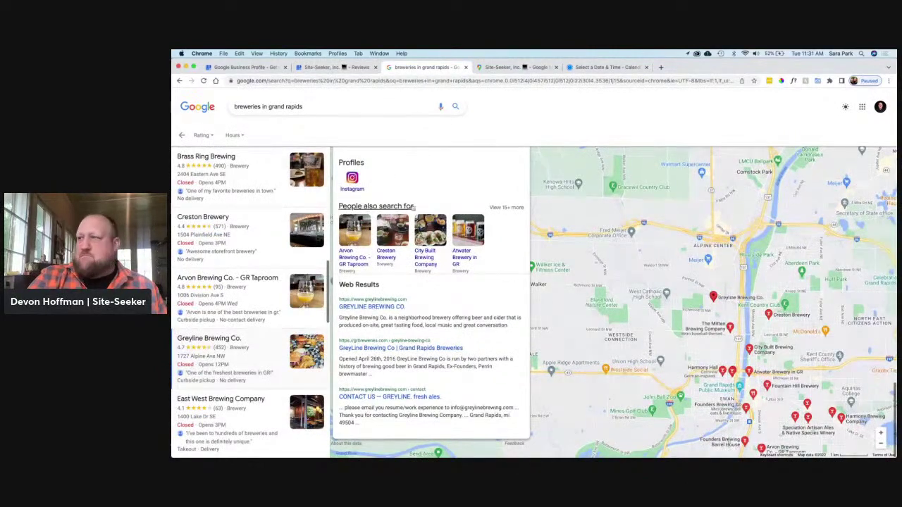
scroll(522, 264, up, 10)
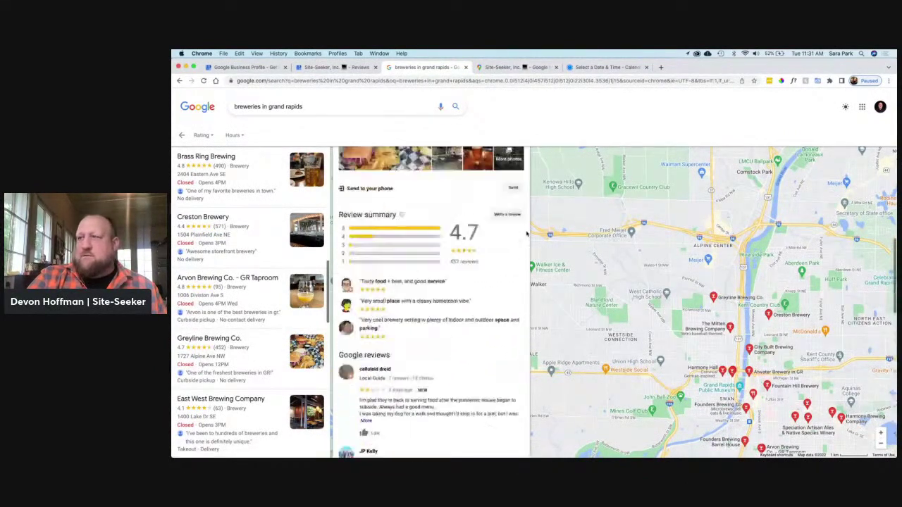
click(523, 164)
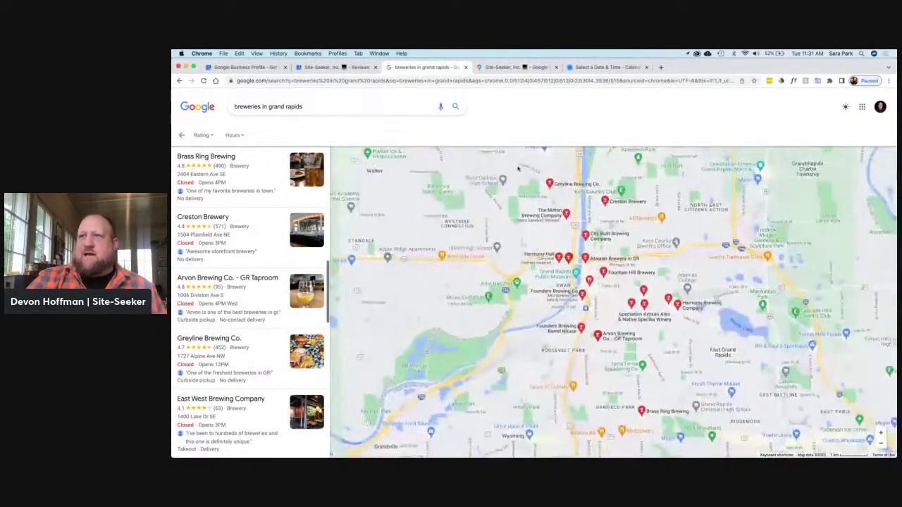
Compare the star ratings and review counts of the breweries in the Grand Rapids results list
scroll(271, 189, up, 10)
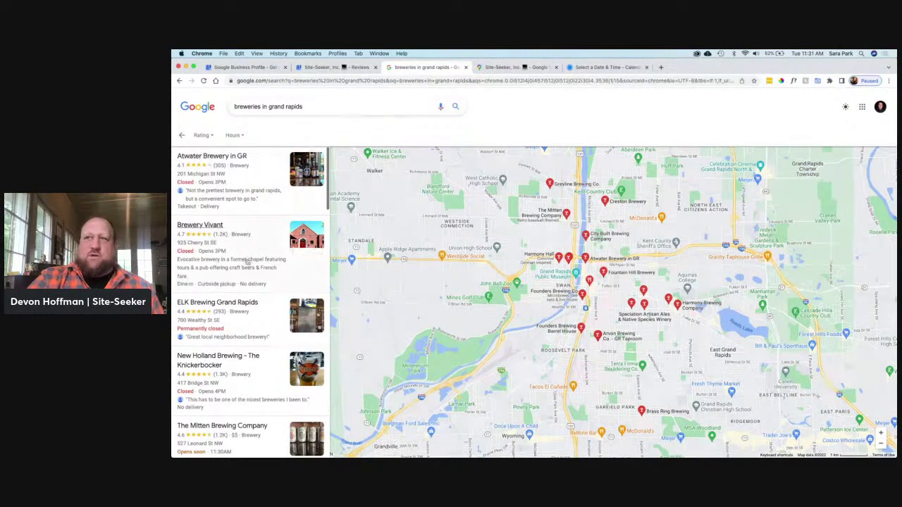
scroll(253, 202, down, 1)
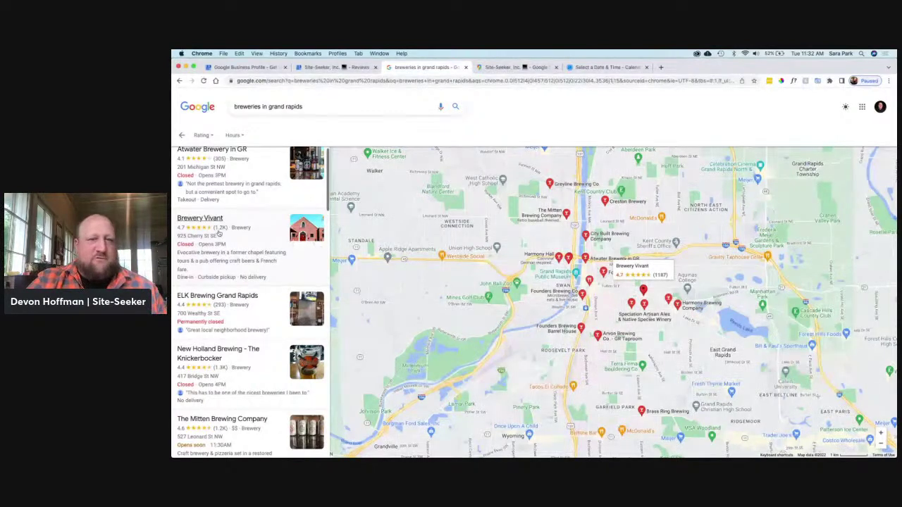
scroll(219, 233, down, 5)
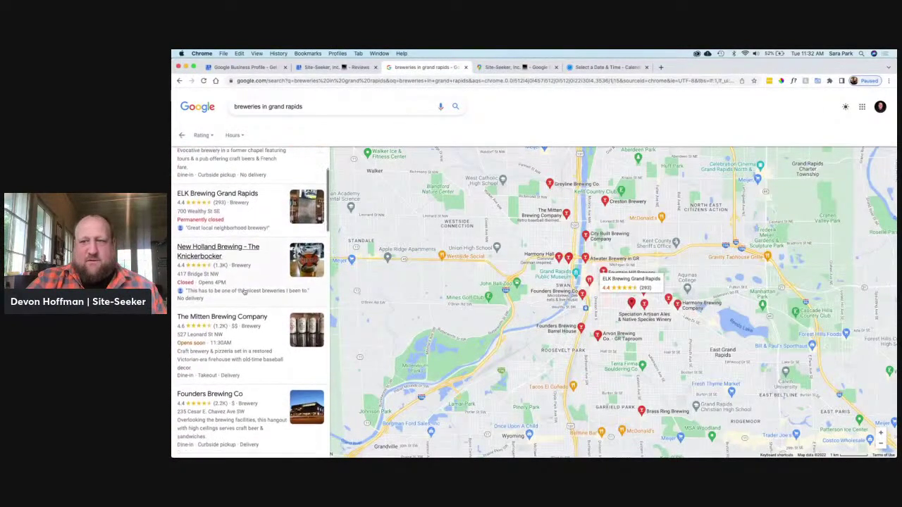
scroll(244, 291, down, 3)
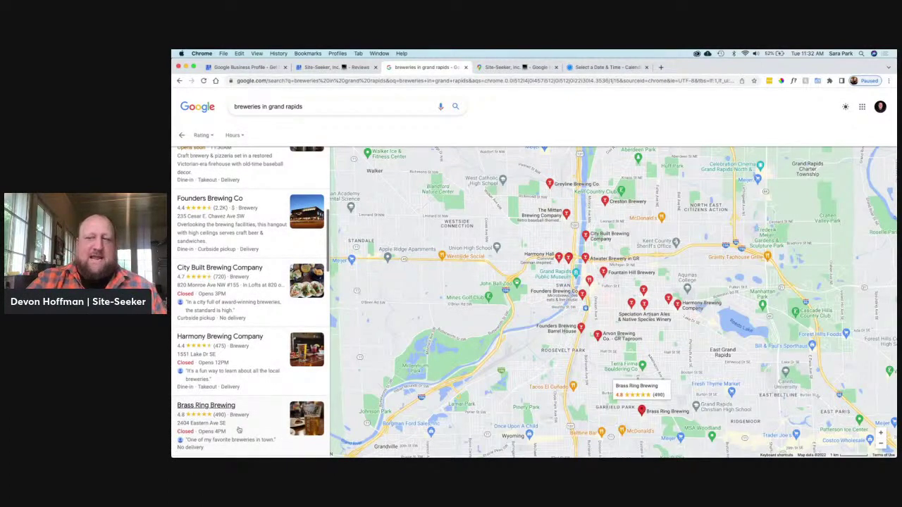
scroll(238, 430, up, 8)
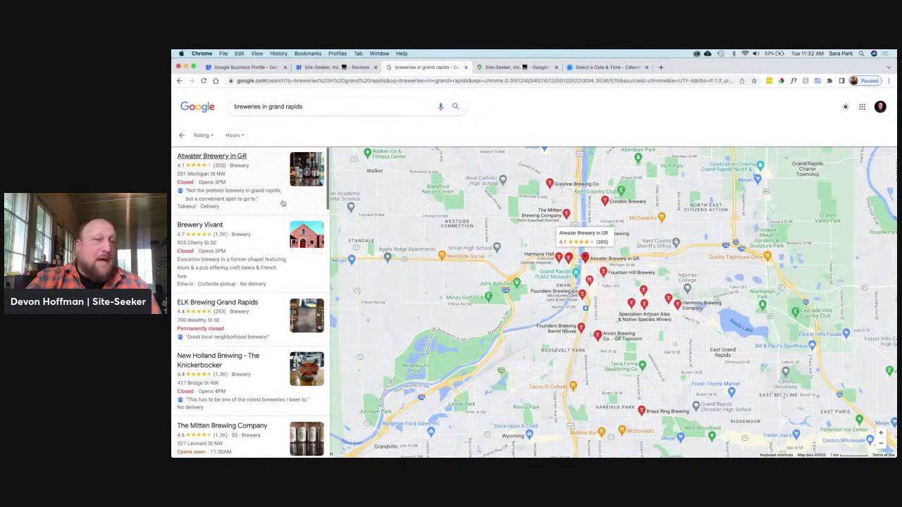
Return to the business's Reviews page and view the Replied and Haven't replied reviews before showing All again
click(343, 68)
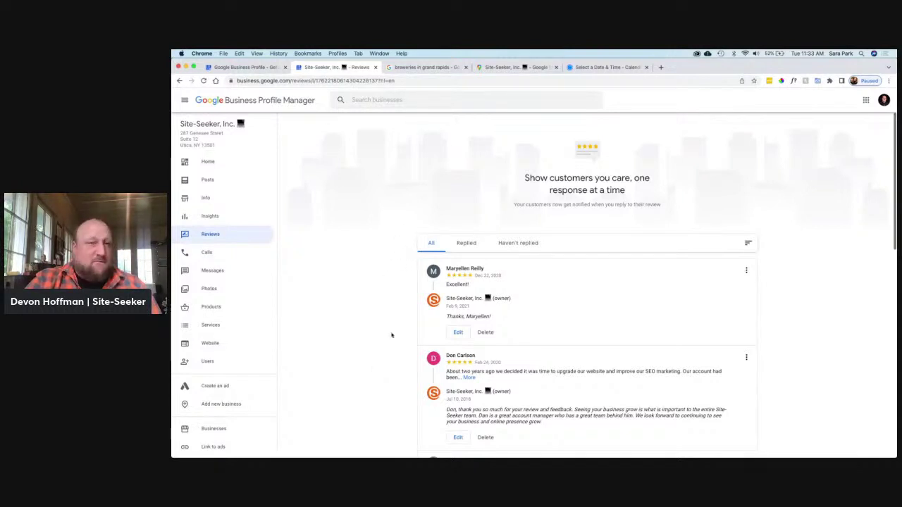
click(476, 247)
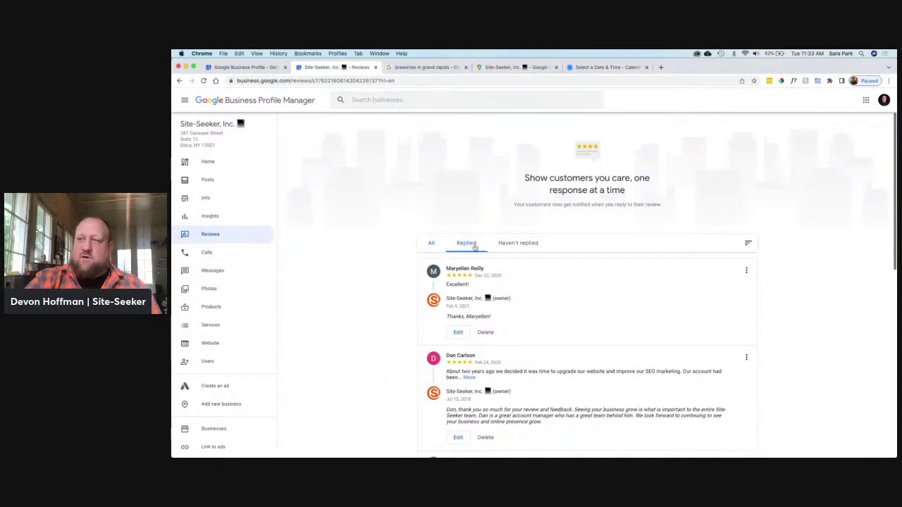
click(514, 248)
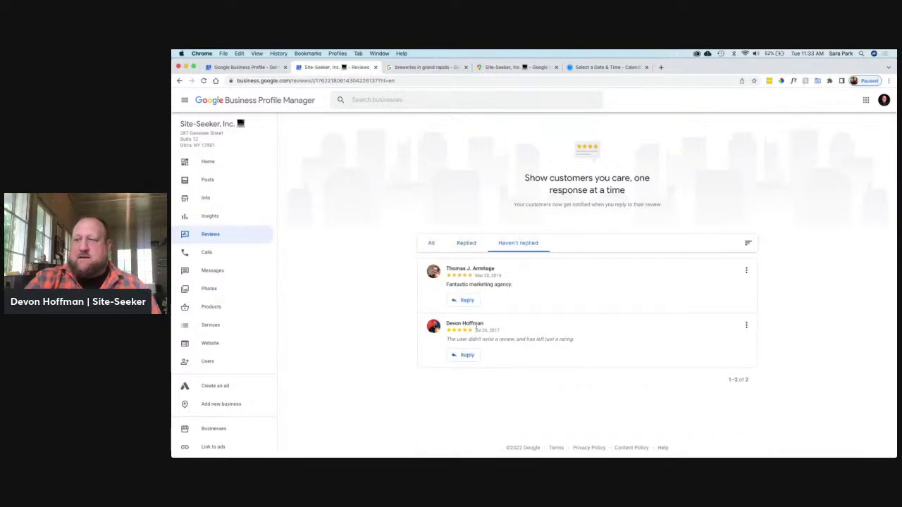
click(429, 244)
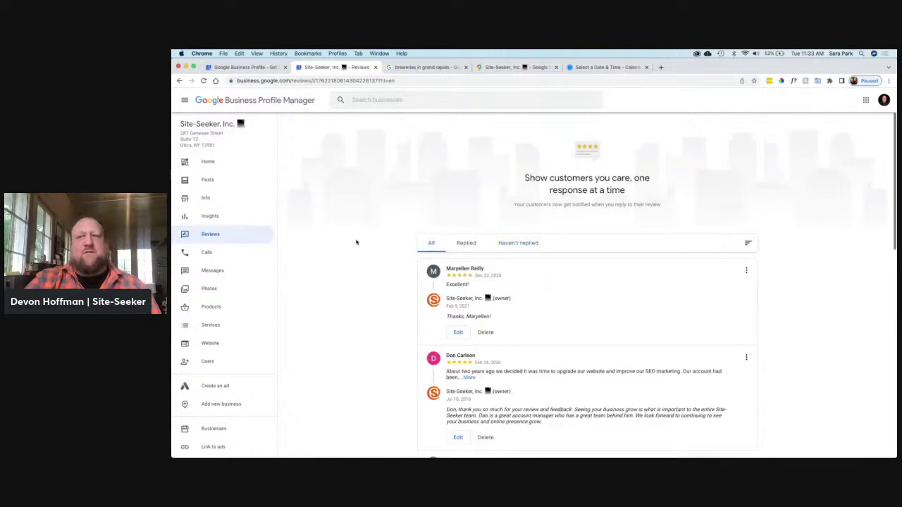
Switch to the breweries search, open the Brewery Vivant profile and view its review summary
click(421, 67)
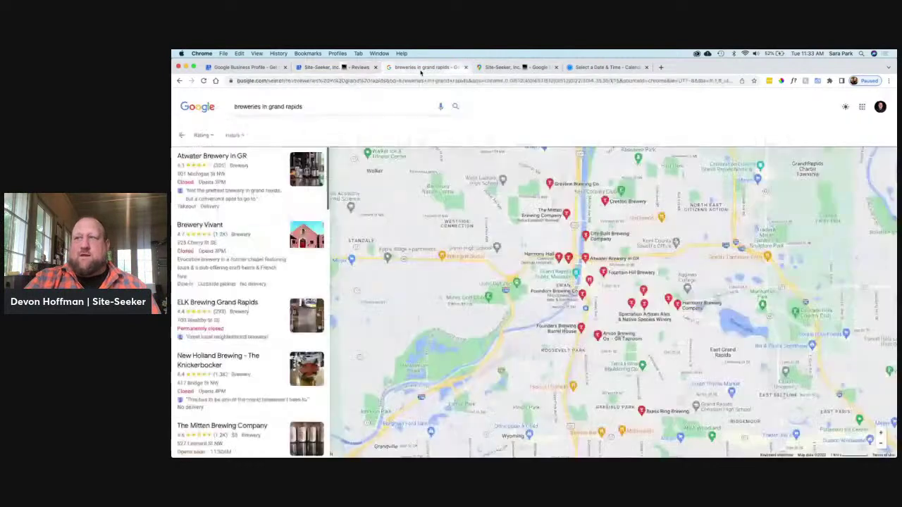
click(236, 246)
scroll(413, 247, down, 5)
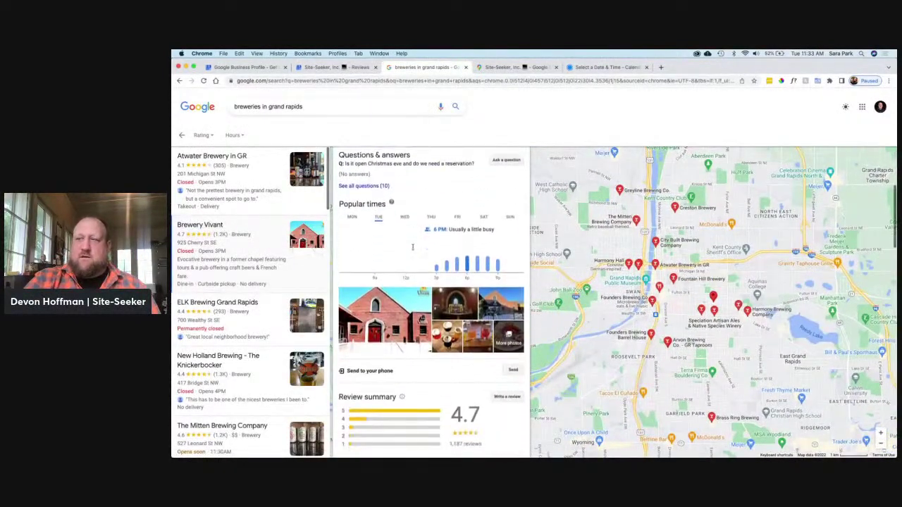
scroll(413, 247, down, 6)
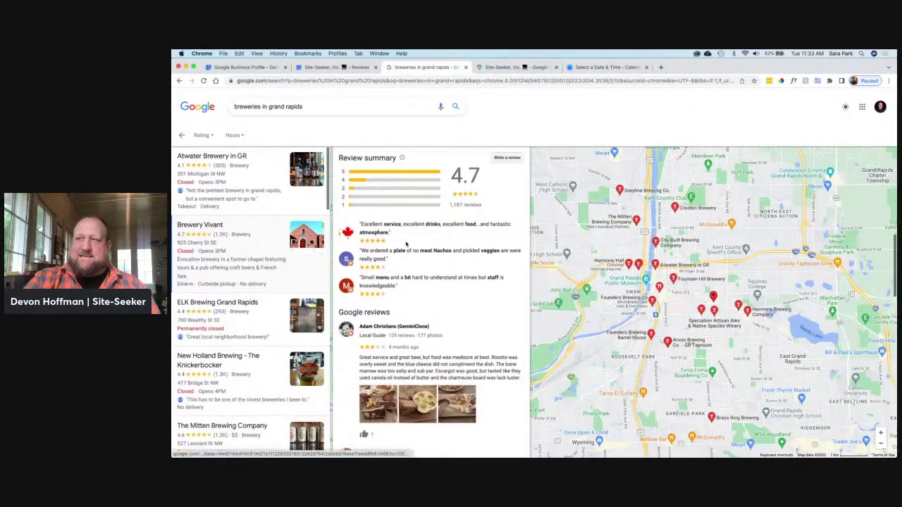
Read Brewery Vivant's individual Google reviews and the owner's responses, and return to the review summary
scroll(406, 254, up, 1)
scroll(406, 260, down, 3)
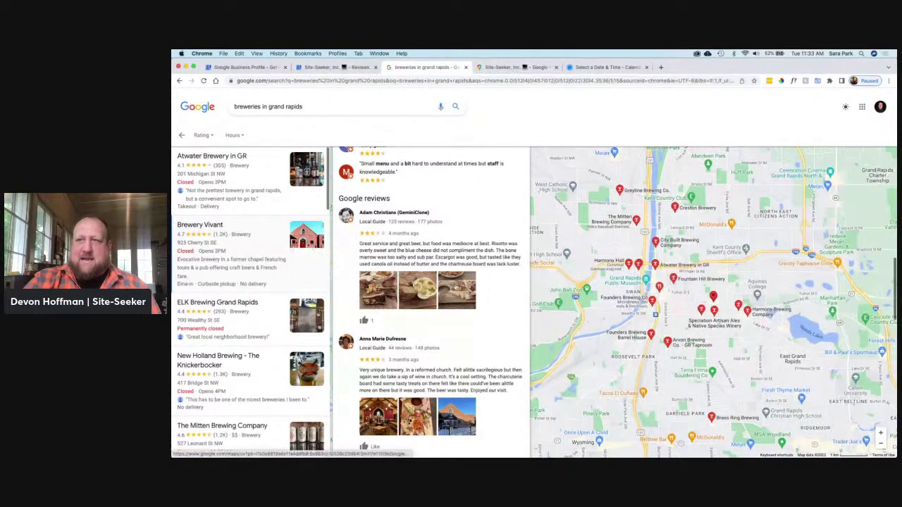
scroll(455, 285, down, 3)
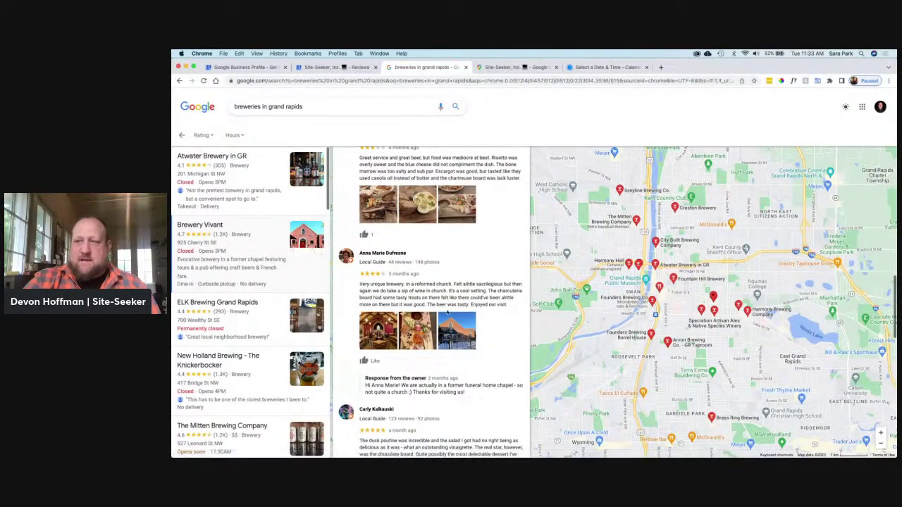
scroll(447, 312, down, 2)
scroll(435, 339, down, 1)
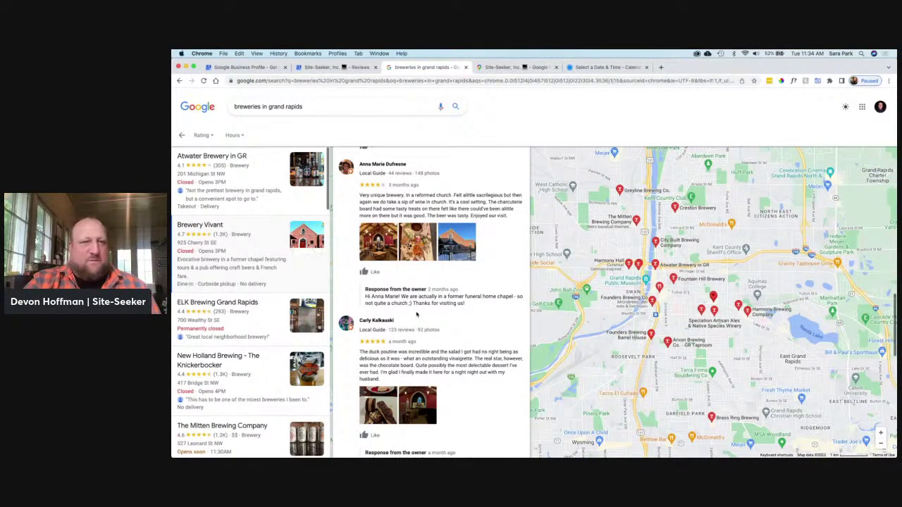
scroll(454, 263, up, 10)
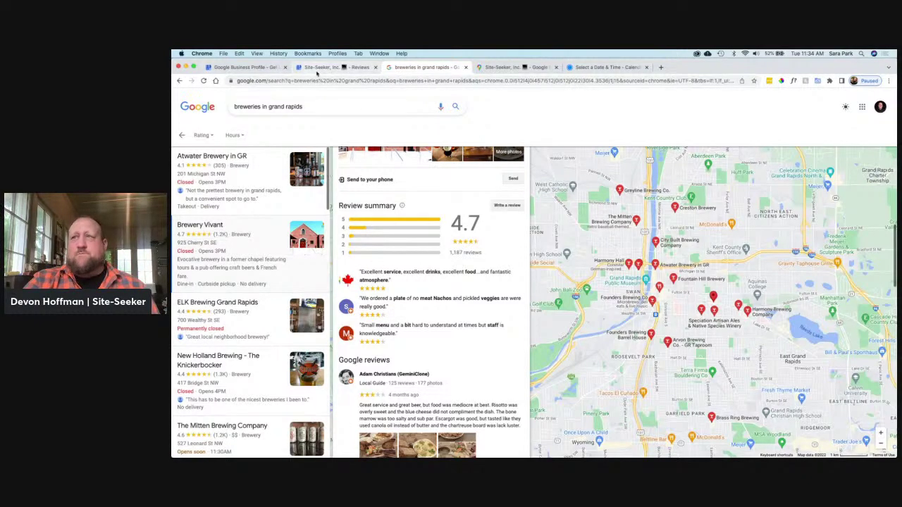
Return to Business Profile Manager and open the business's call history
click(340, 68)
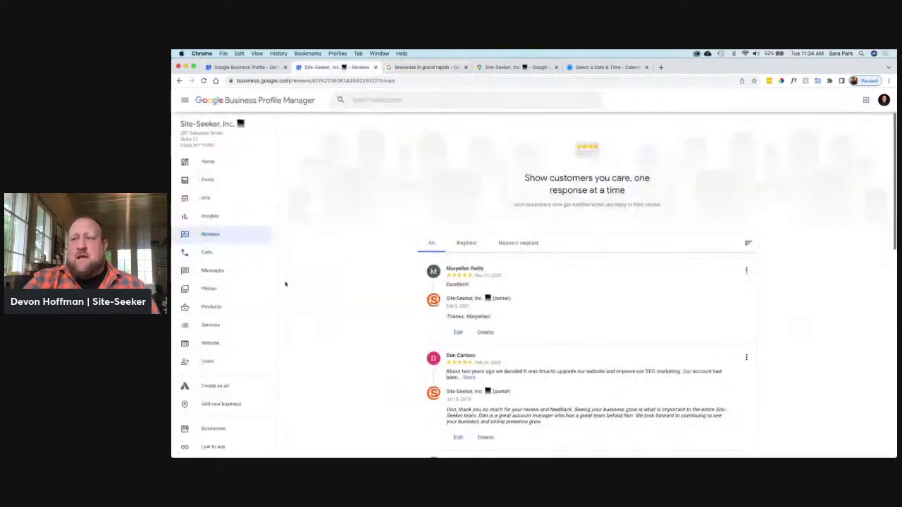
click(232, 251)
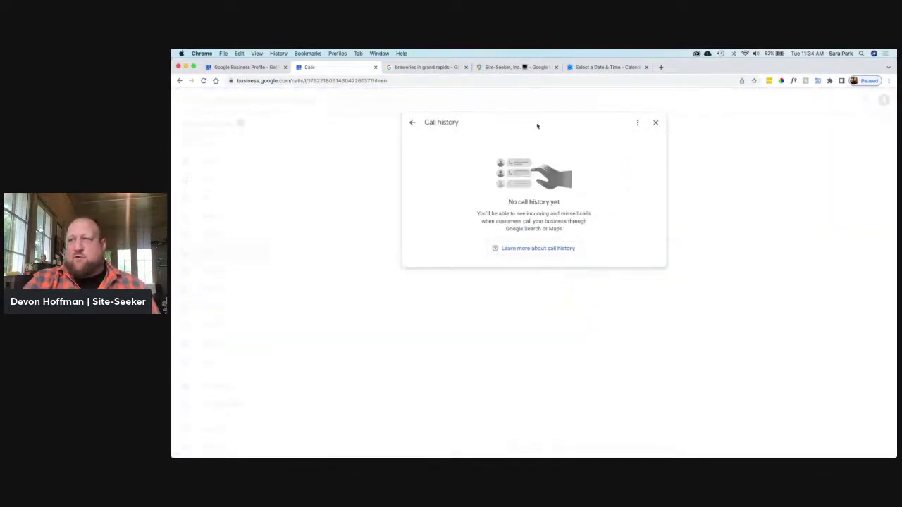
Close the call history, open the business's Messages page and examine the notice about SMS alerts
click(656, 123)
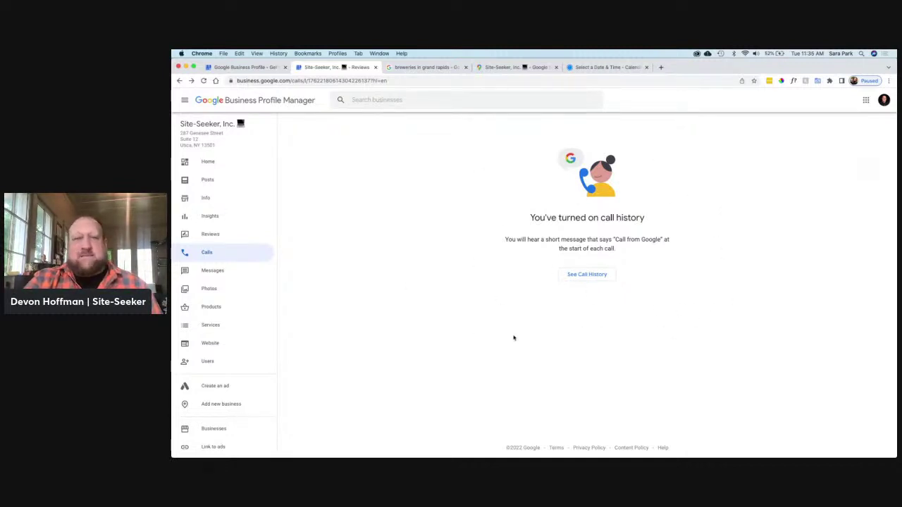
click(220, 274)
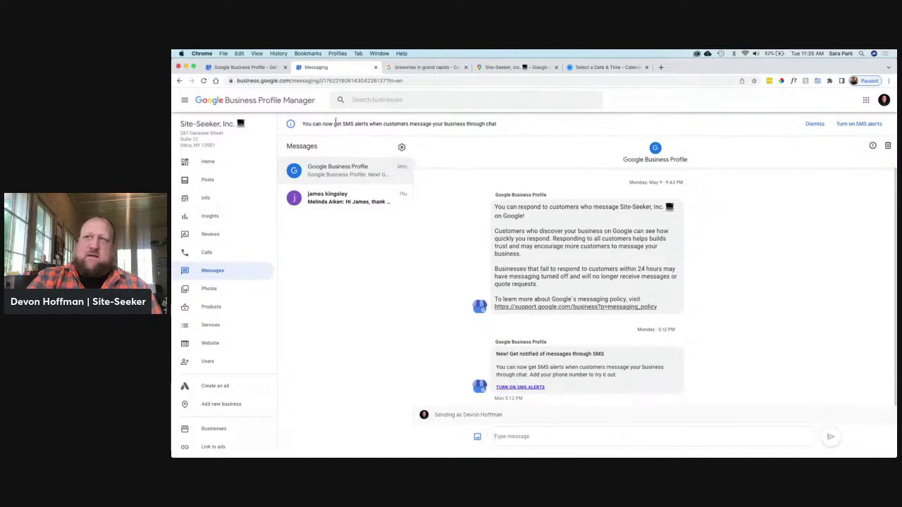
drag(342, 124, 359, 124)
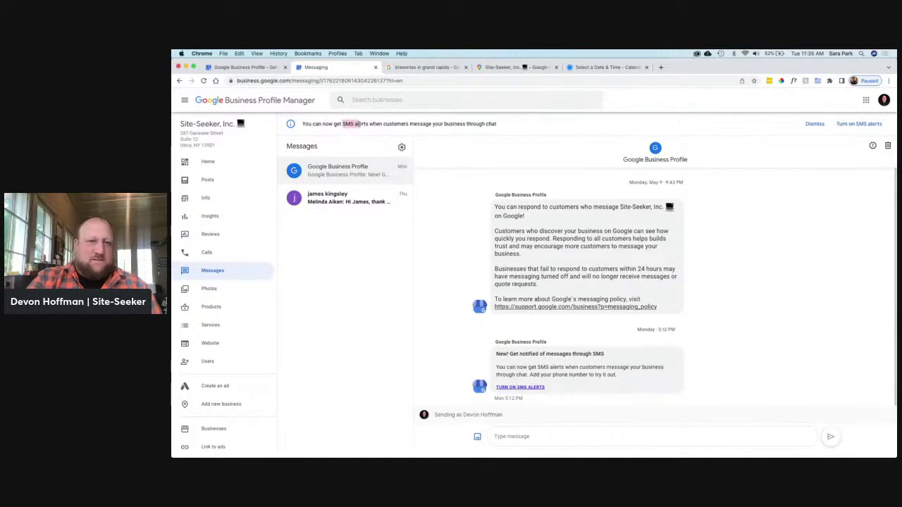
click(358, 124)
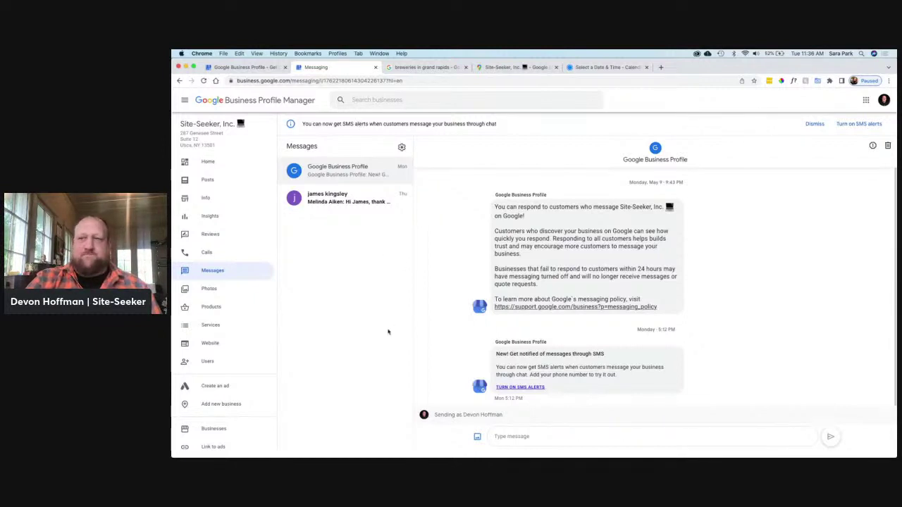
Open the business's Photos page and view the By owner, By customer and 360 photo categories
click(207, 289)
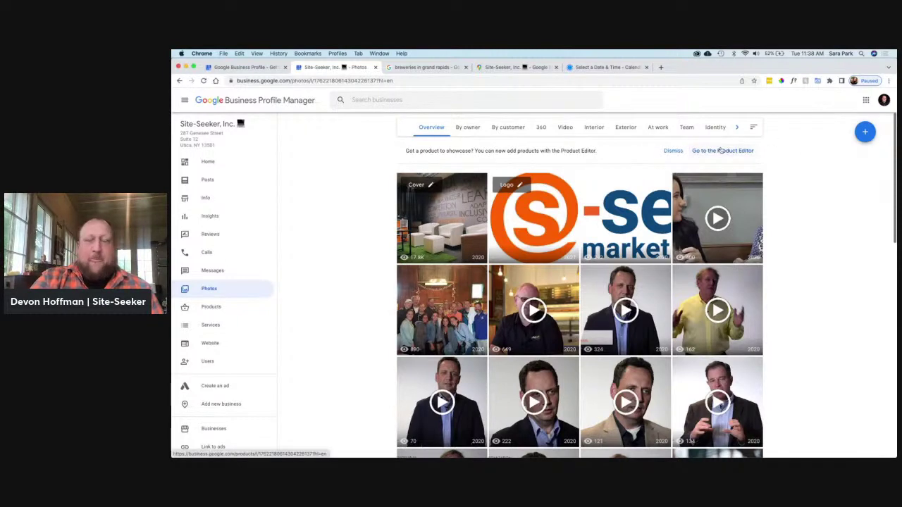
click(463, 130)
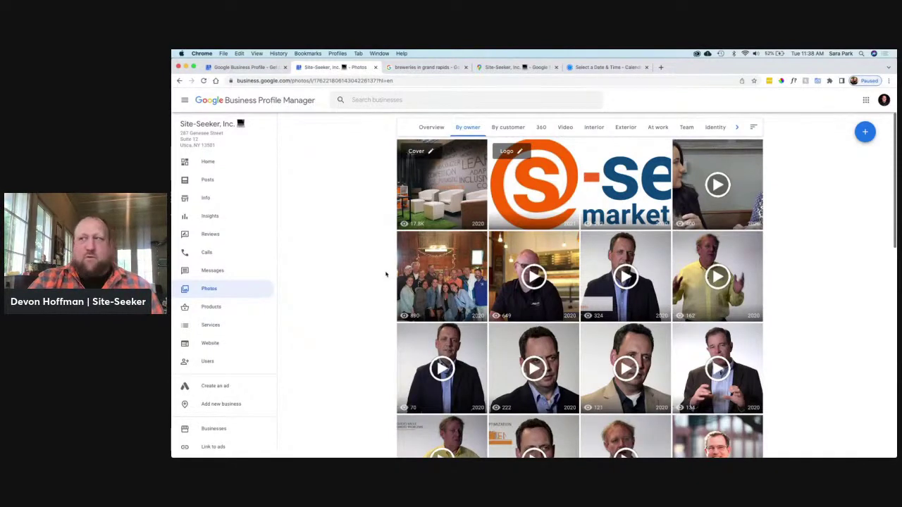
click(504, 129)
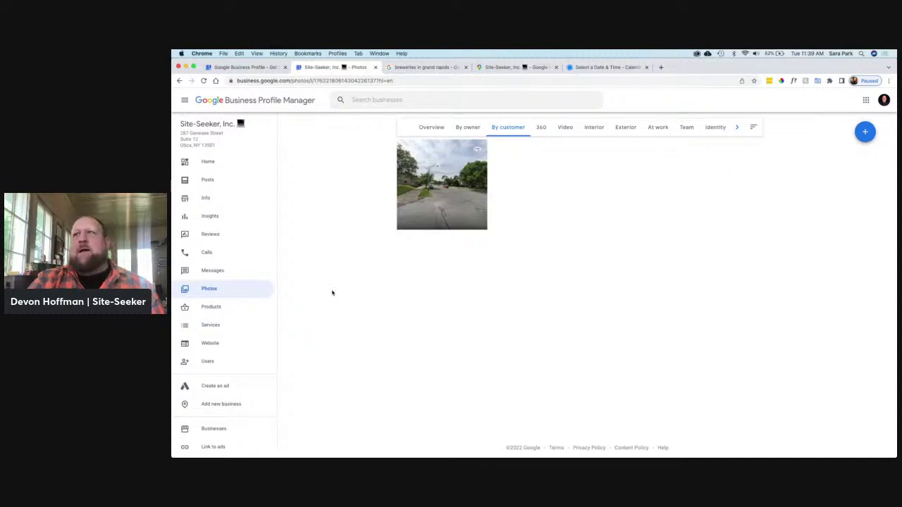
click(541, 127)
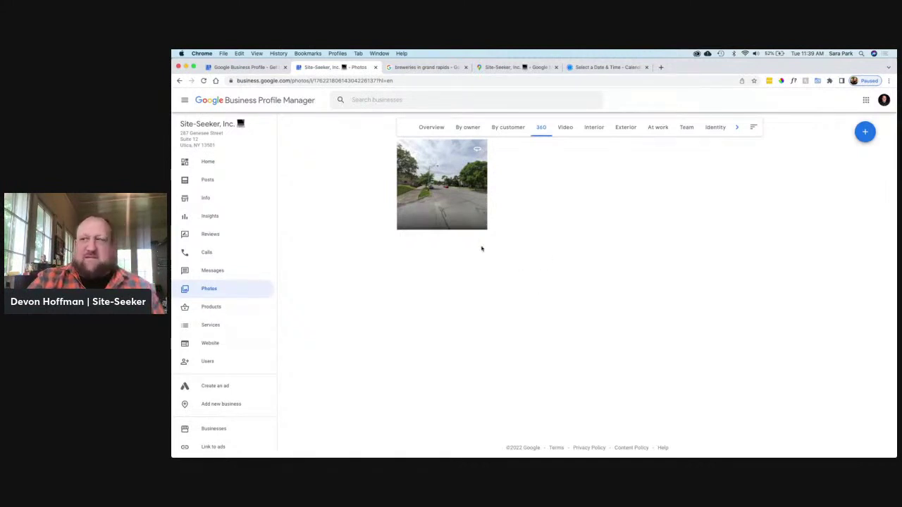
Open the 360 street photo, look around along the street and the building corner, and return to the photo list
click(445, 191)
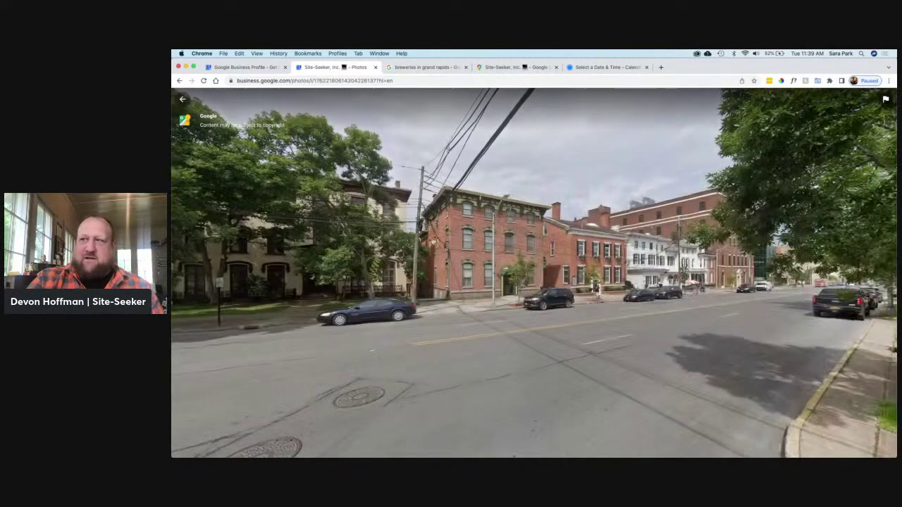
click(310, 374)
drag(338, 370, 650, 336)
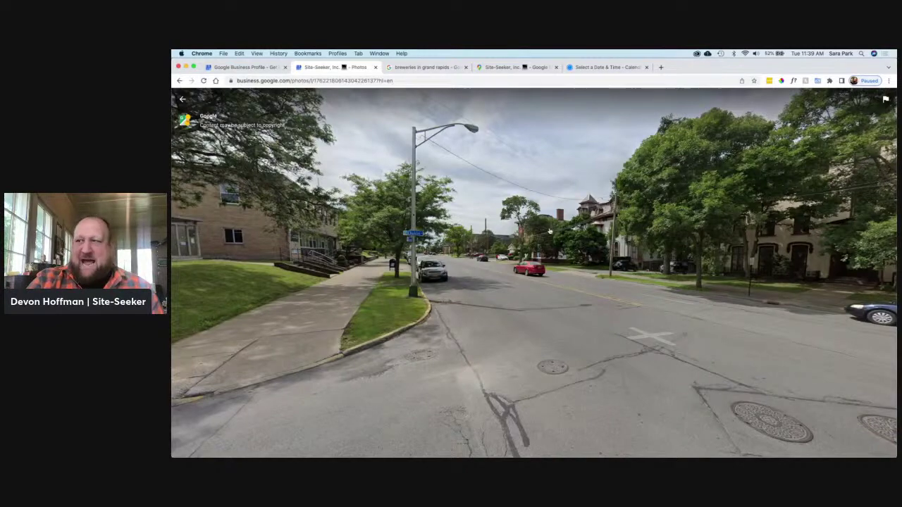
drag(539, 230, 359, 233)
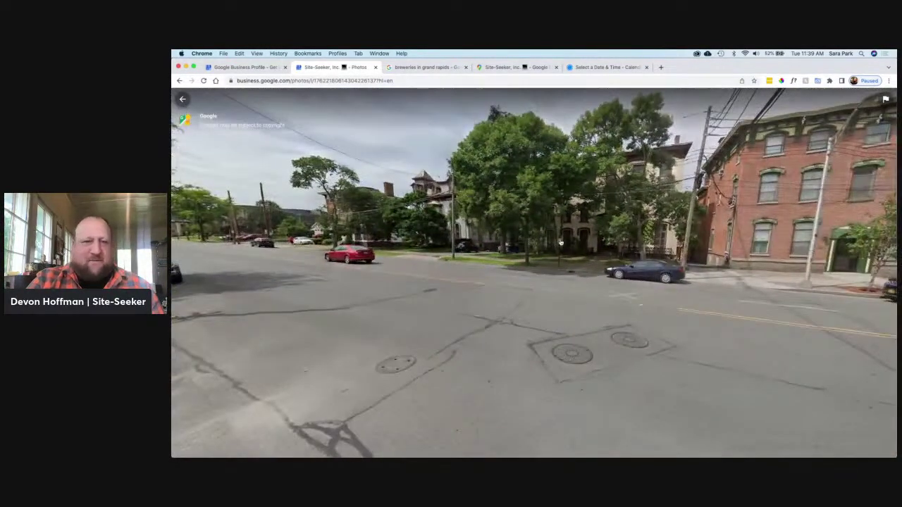
click(494, 312)
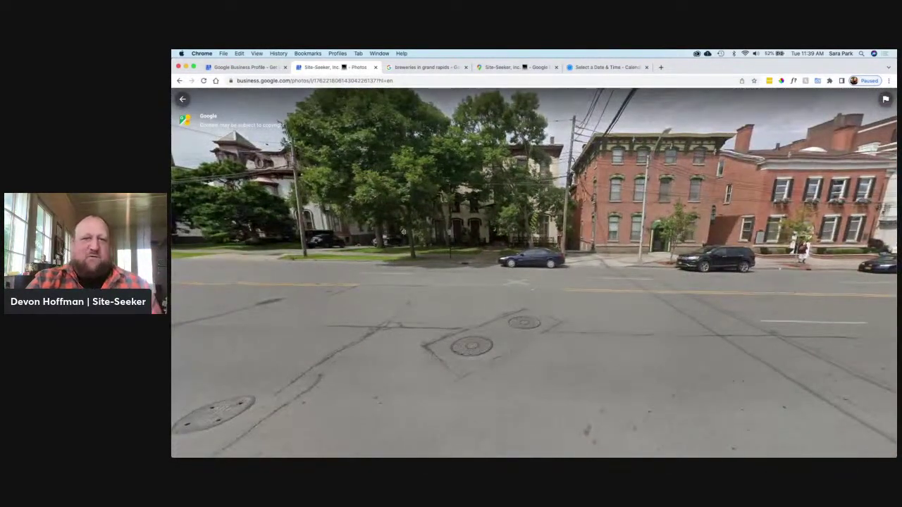
drag(451, 230, 340, 227)
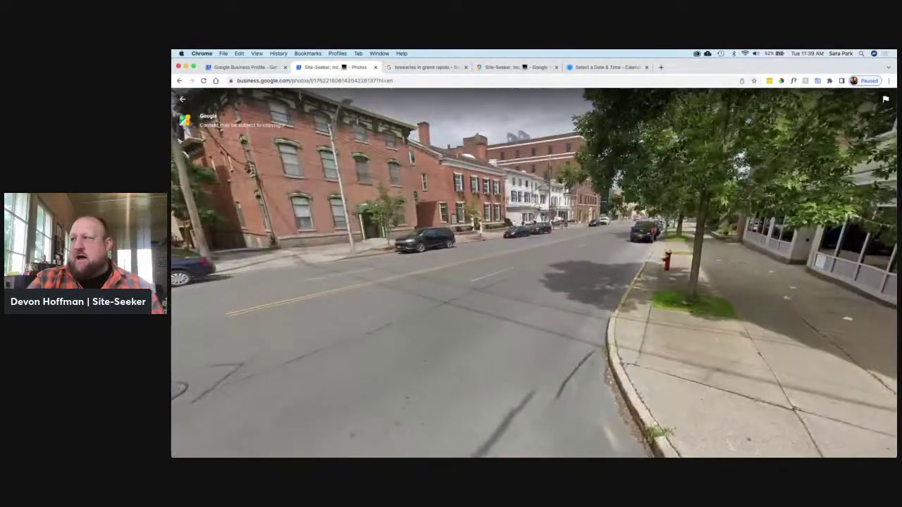
click(340, 227)
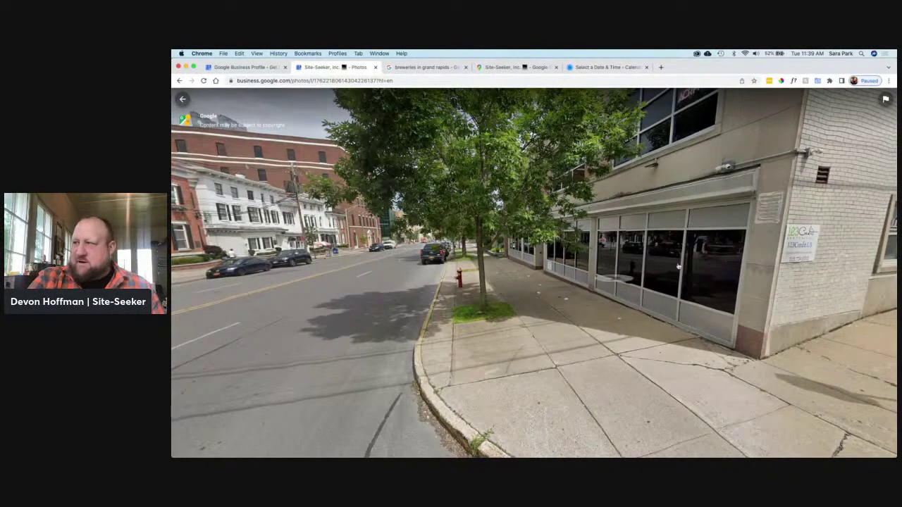
click(185, 100)
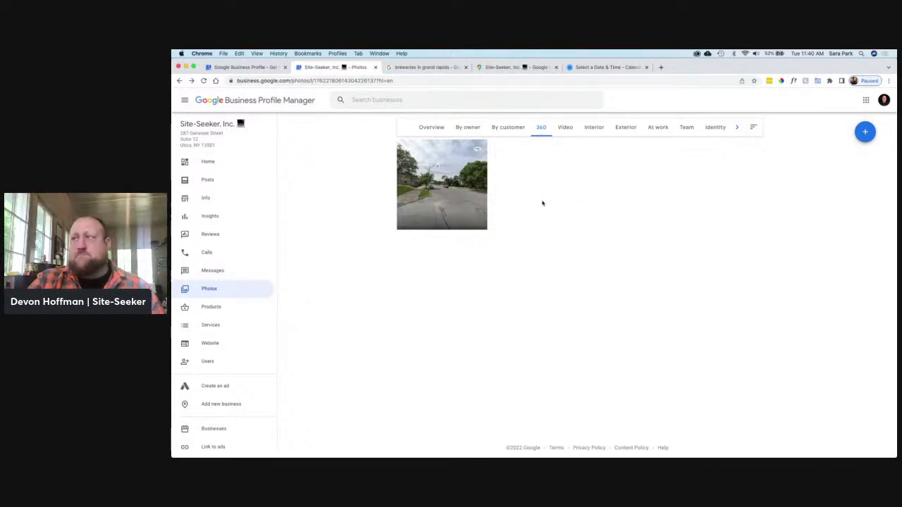
View the Video and Interior photo categories and open the business's Products page
click(562, 129)
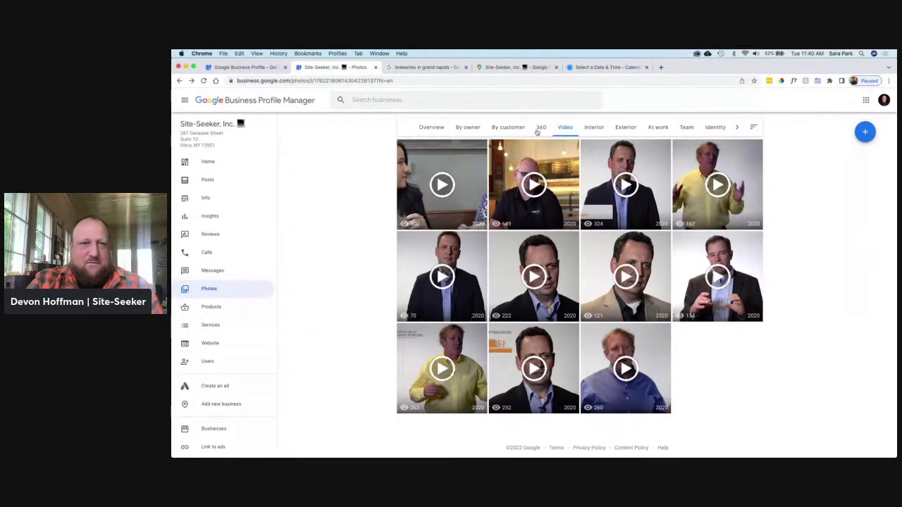
click(596, 130)
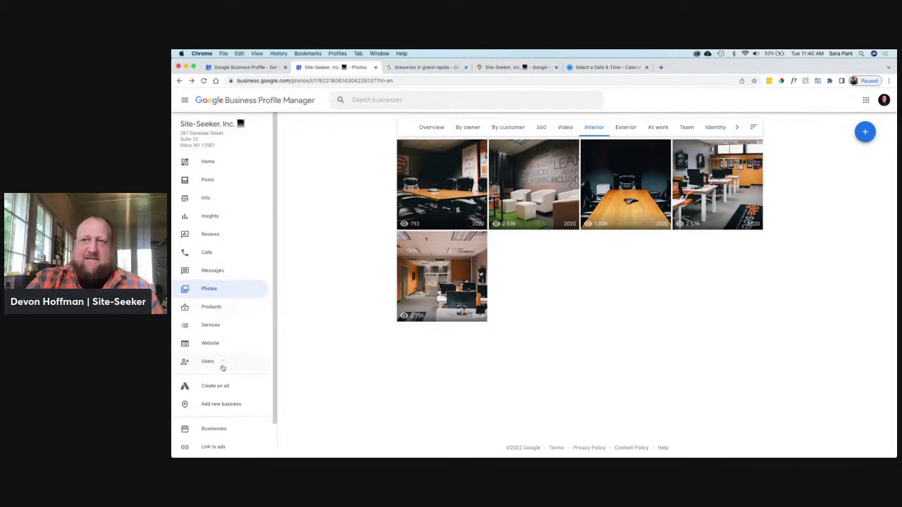
click(228, 308)
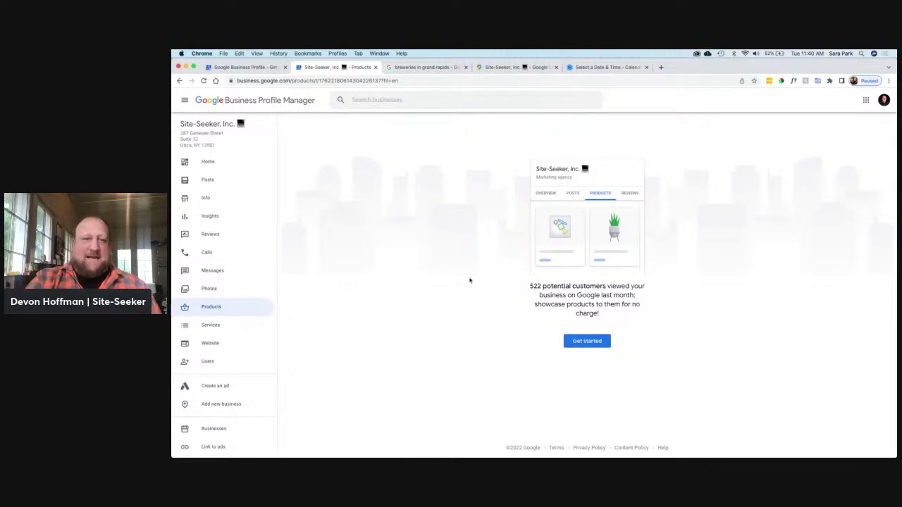
Check the Site-Seeker listing in Google Maps and return to the Products page in Business Profile Manager
click(517, 67)
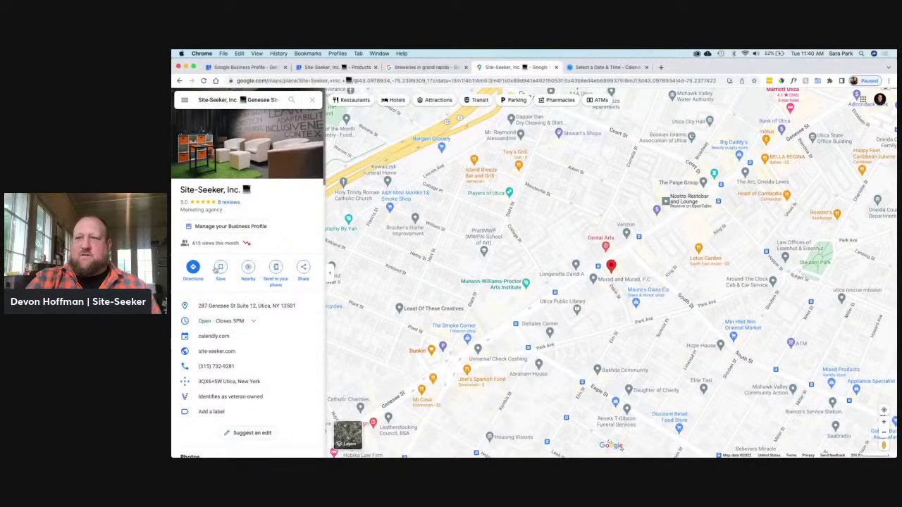
scroll(293, 275, down, 2)
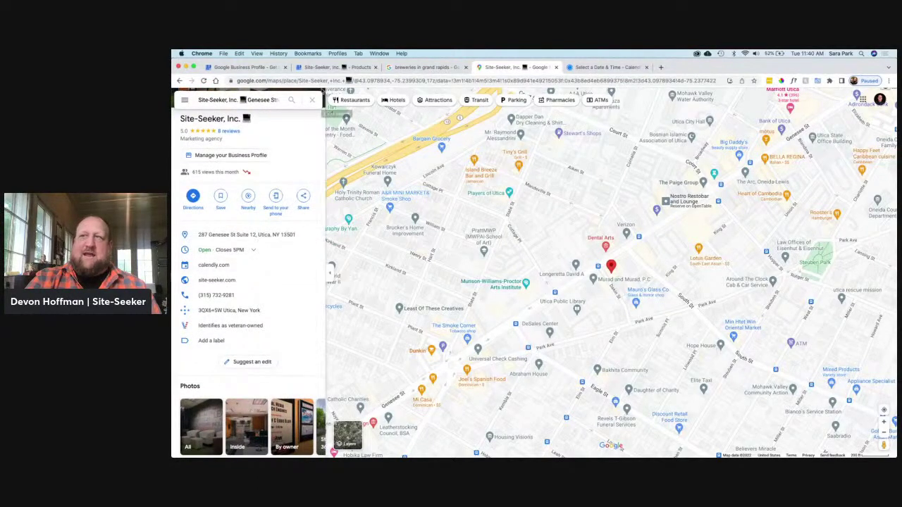
click(334, 69)
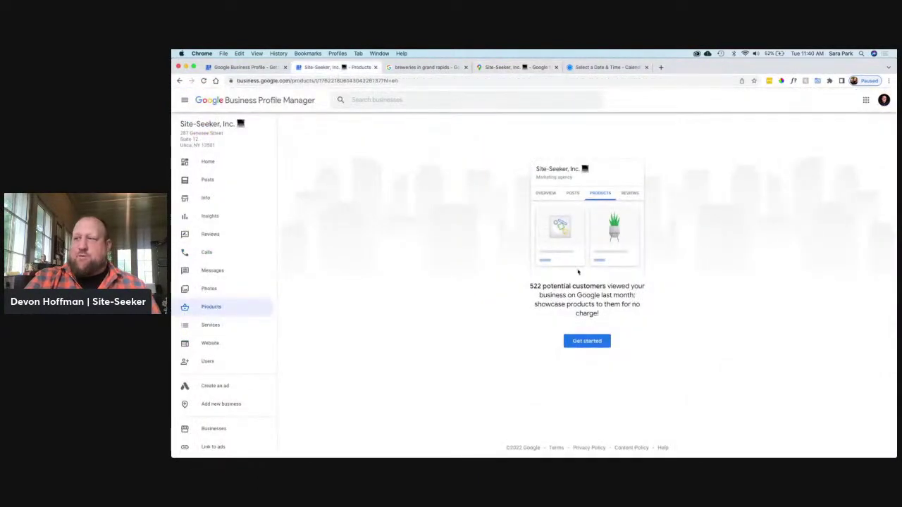
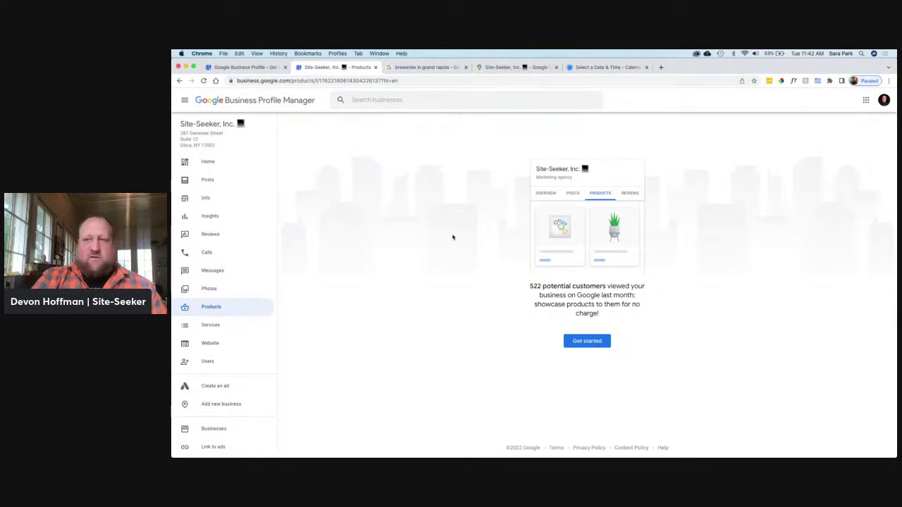
Open the Services page and look through the services listed under the Marketing agency primary category
click(231, 331)
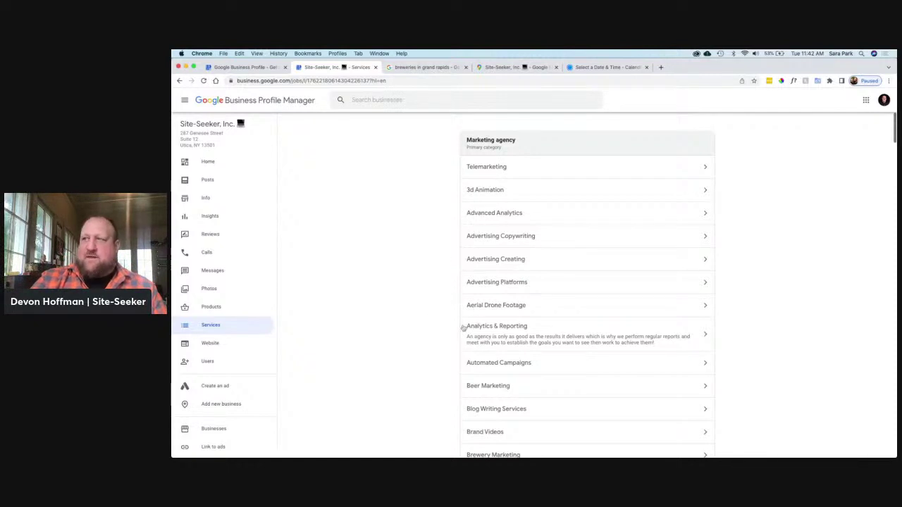
scroll(579, 211, down, 1)
scroll(579, 212, down, 1)
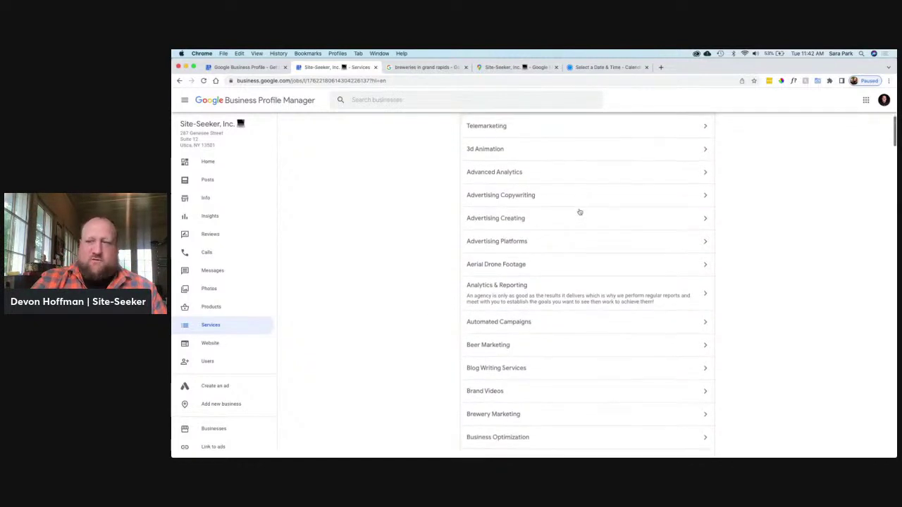
scroll(527, 352, down, 1)
scroll(527, 352, down, 1)
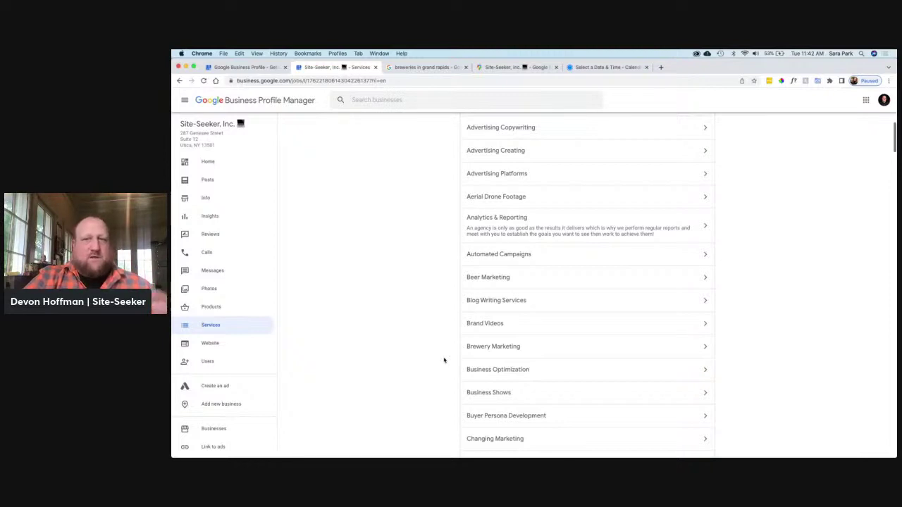
scroll(444, 360, up, 3)
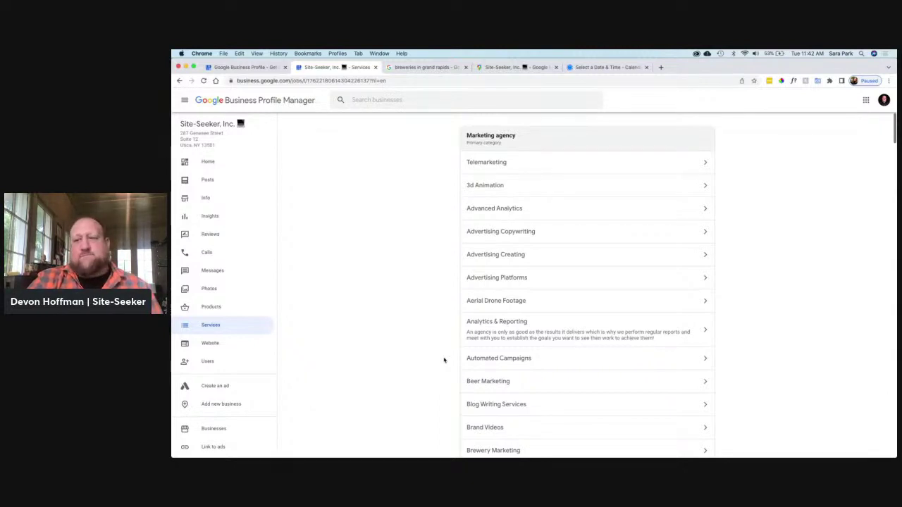
Open the Website page and examine the site preview from the header through the Updates posts
click(206, 343)
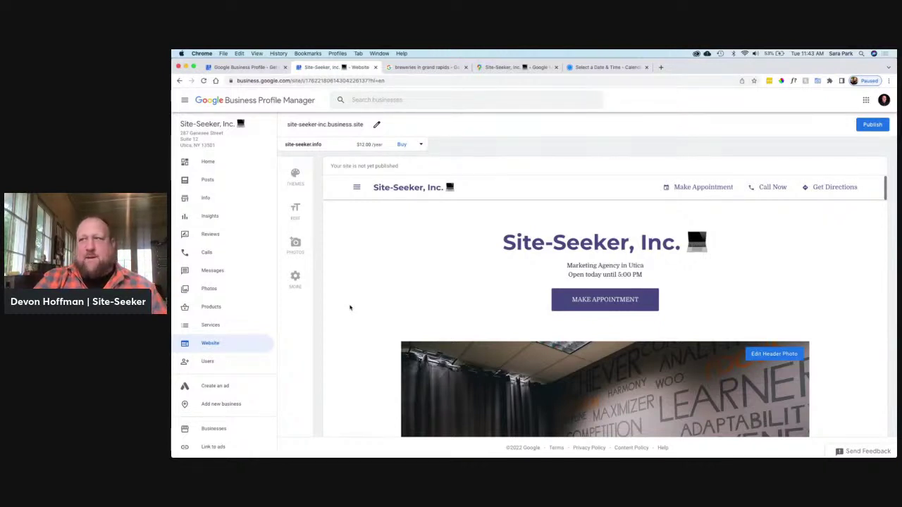
scroll(381, 304, down, 2)
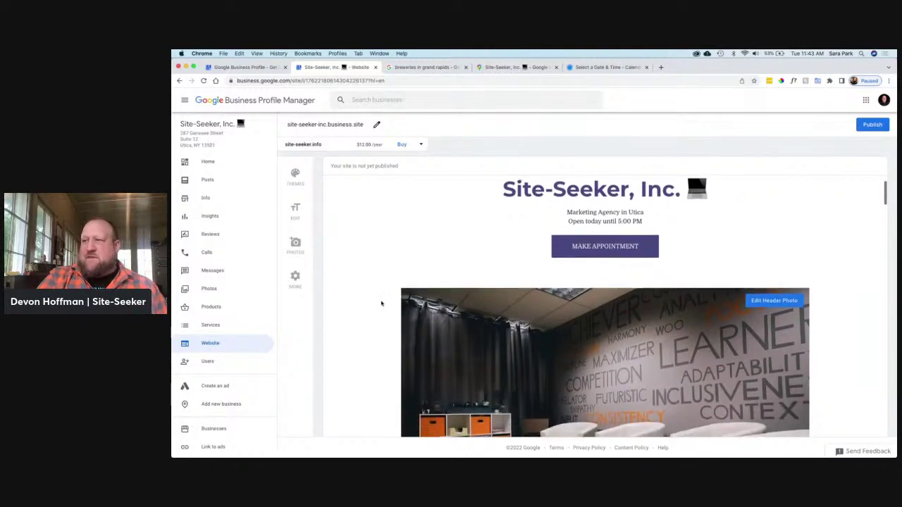
scroll(382, 304, down, 2)
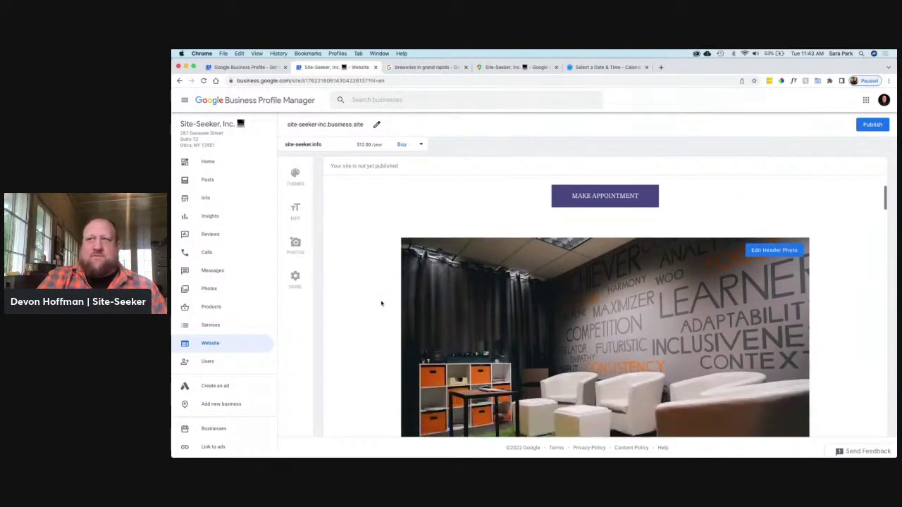
scroll(381, 303, up, 4)
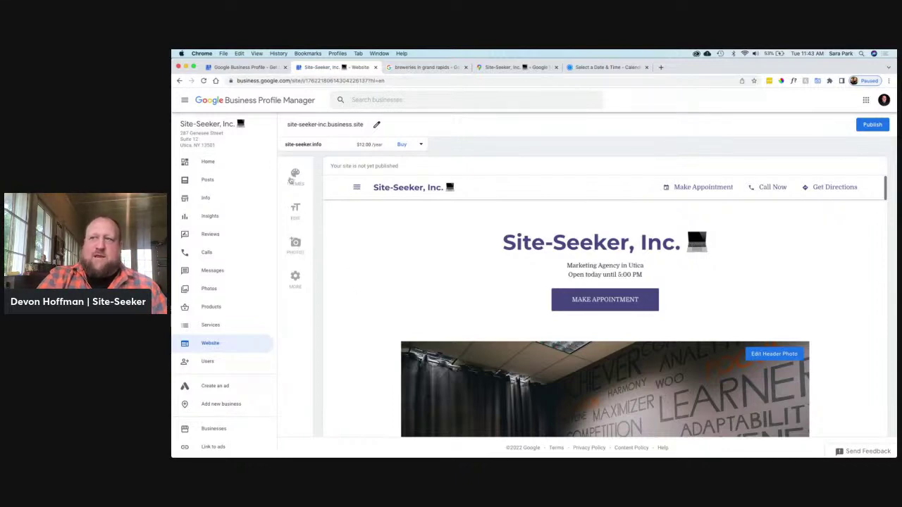
scroll(338, 293, down, 1)
scroll(339, 293, down, 8)
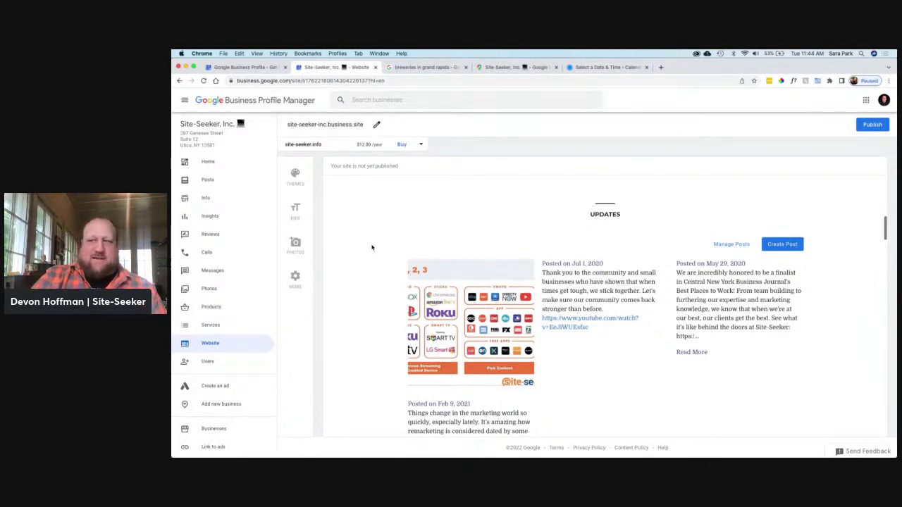
scroll(372, 247, down, 5)
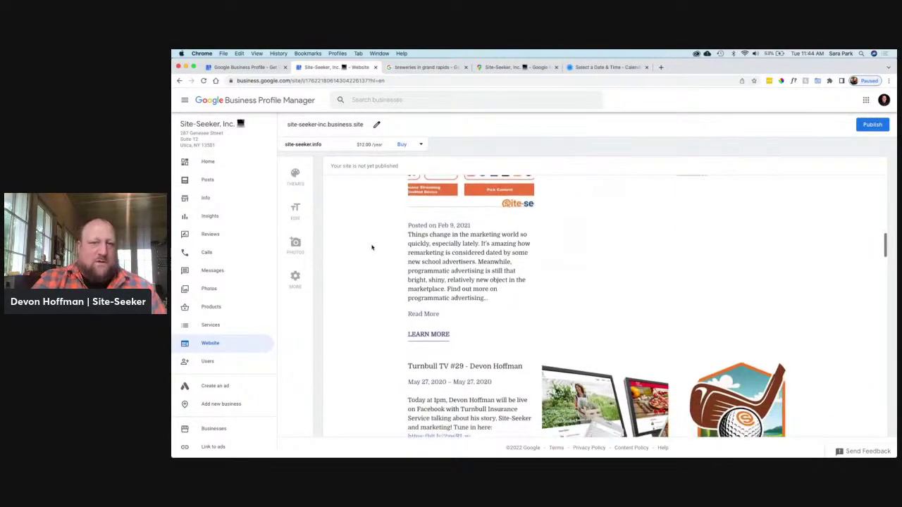
scroll(372, 247, up, 2)
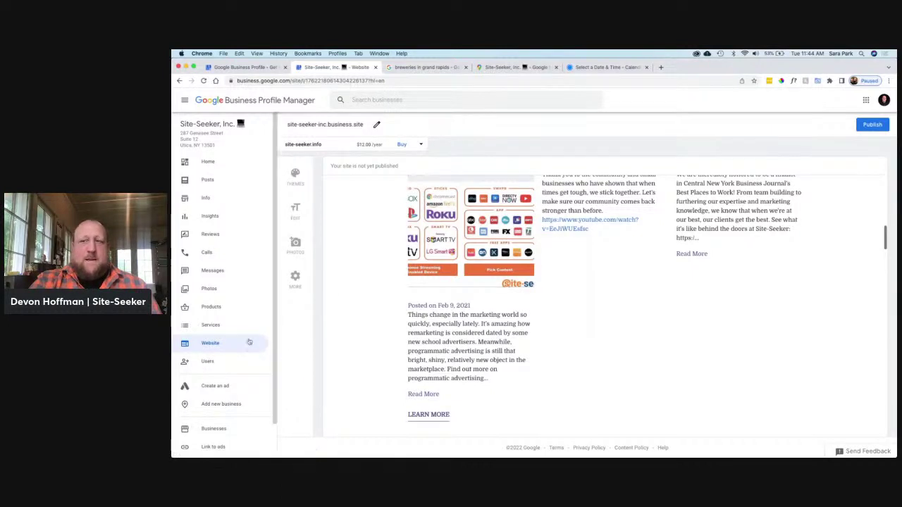
Open the business's user management list, review the users with their Owner and Manager roles, and close it
click(208, 361)
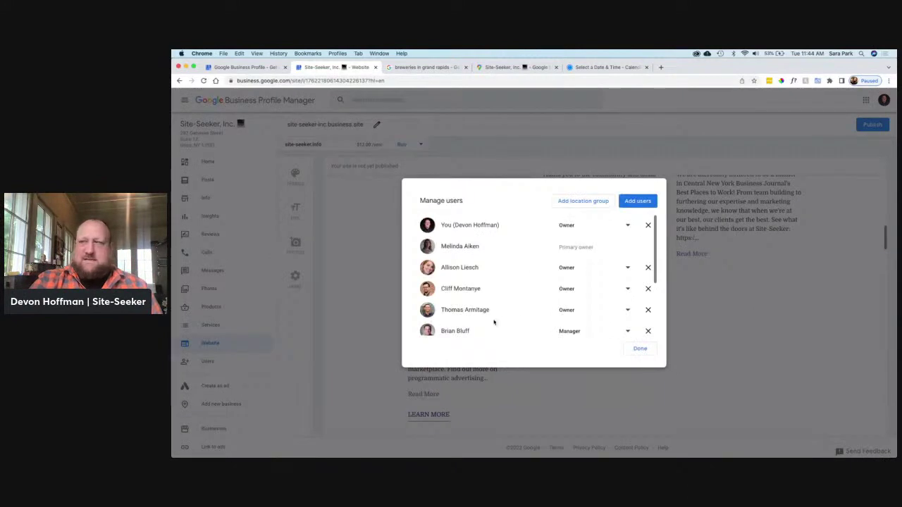
scroll(550, 252, down, 5)
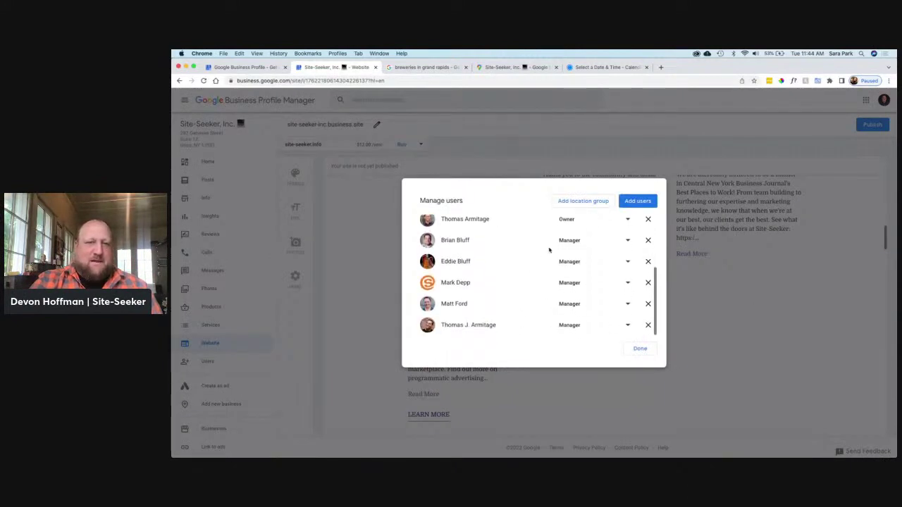
scroll(549, 250, up, 5)
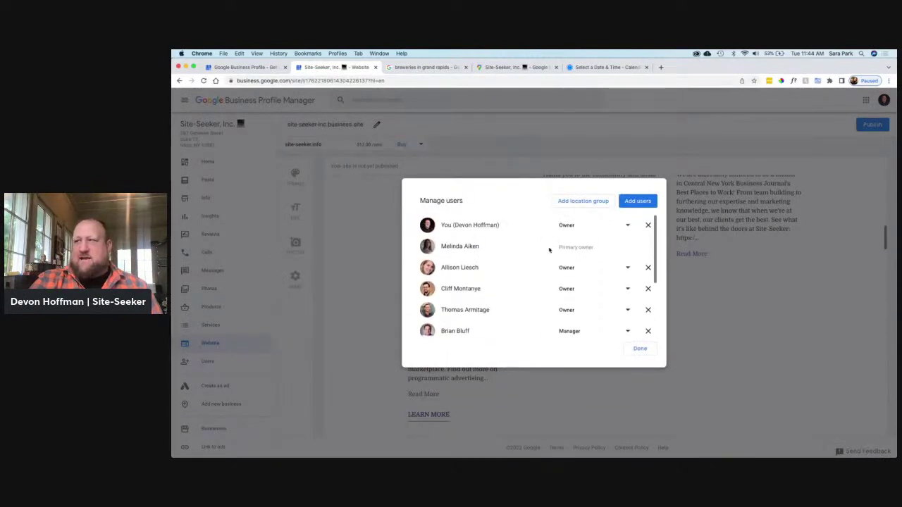
click(638, 350)
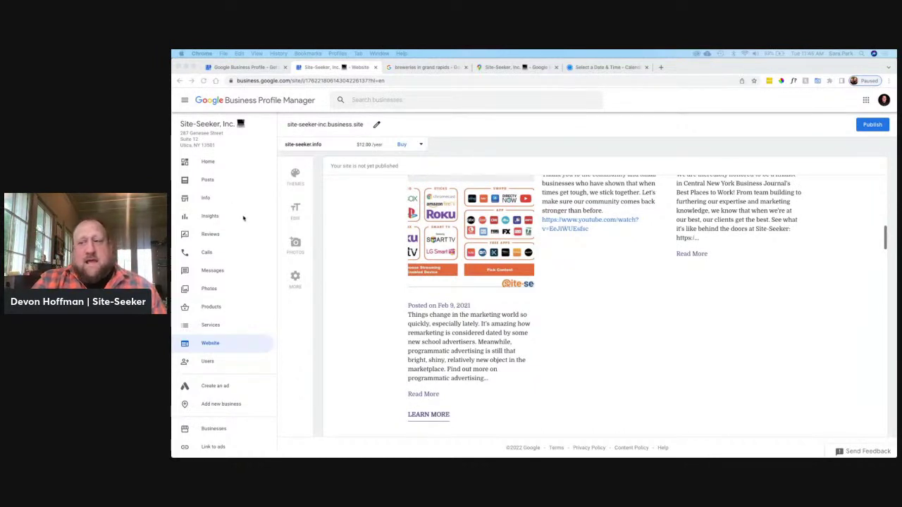
click(254, 344)
scroll(254, 345, down, 1)
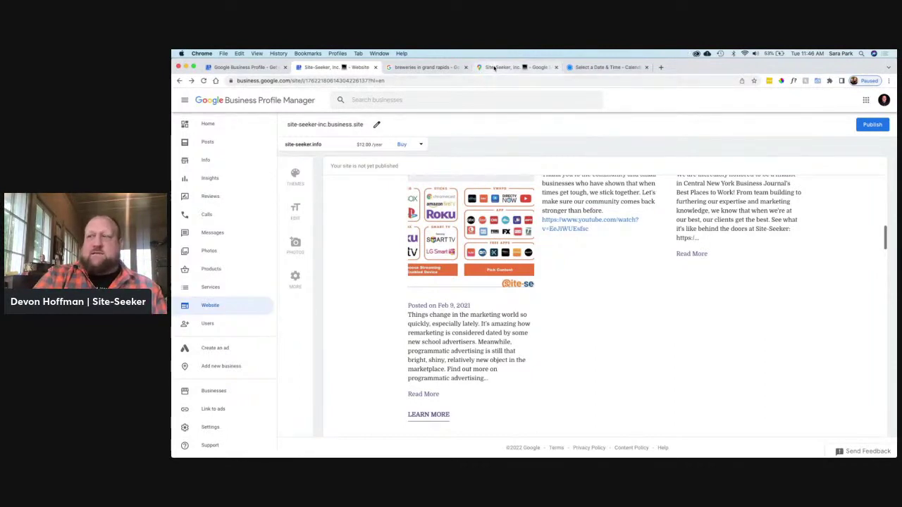
Switch to Google Maps and search for "breweries in new york city"
click(514, 67)
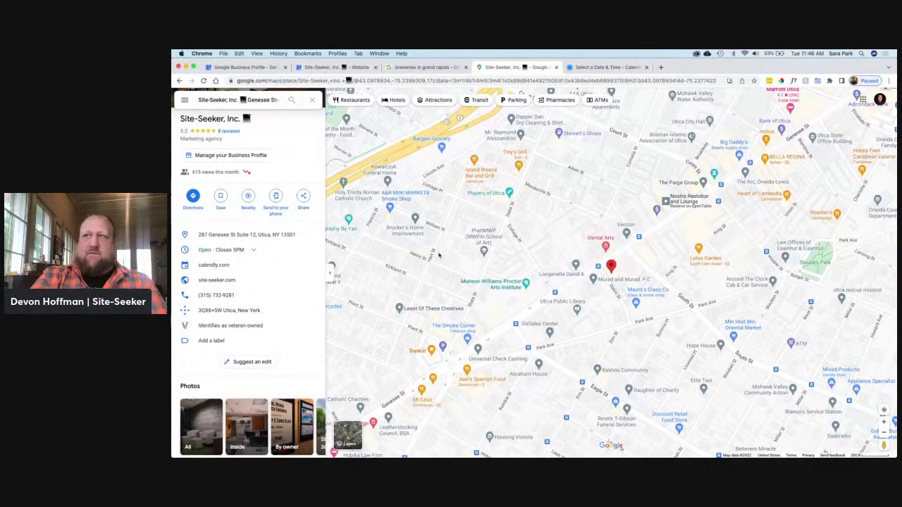
scroll(431, 217, down, 5)
click(252, 101)
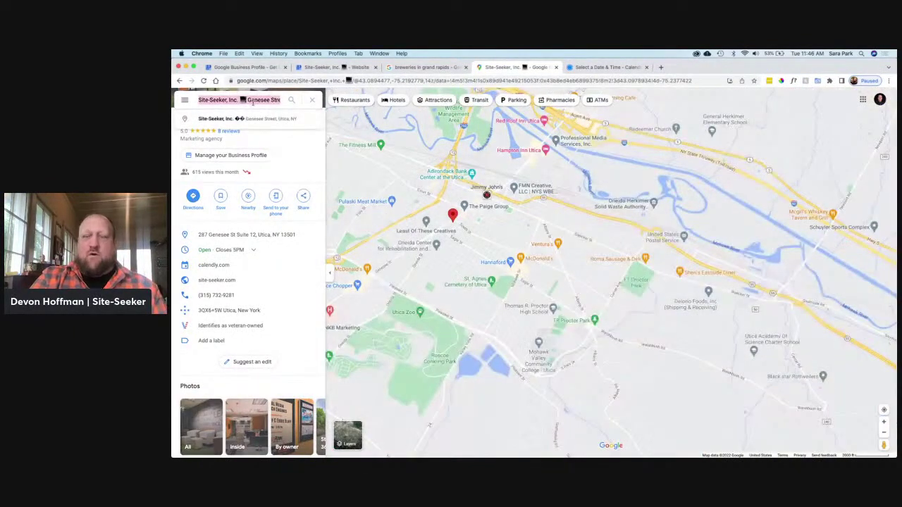
text(breweri)
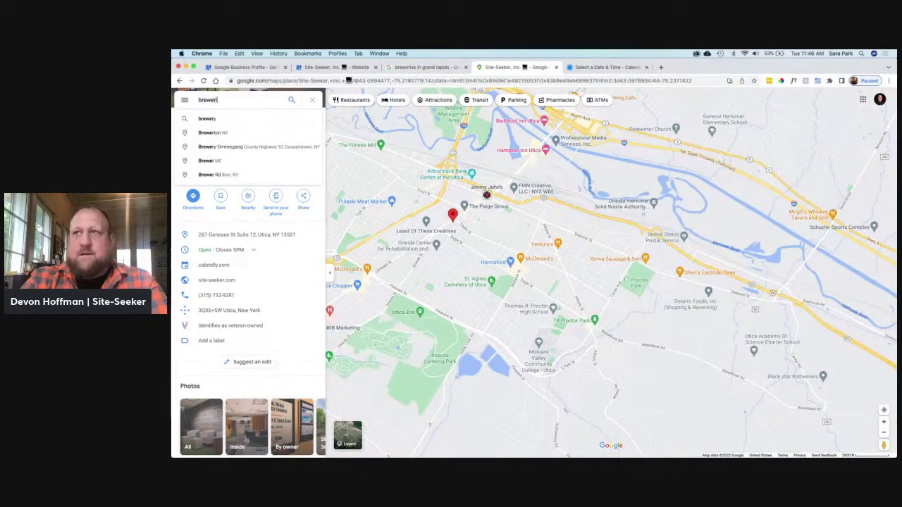
text(es in new york)
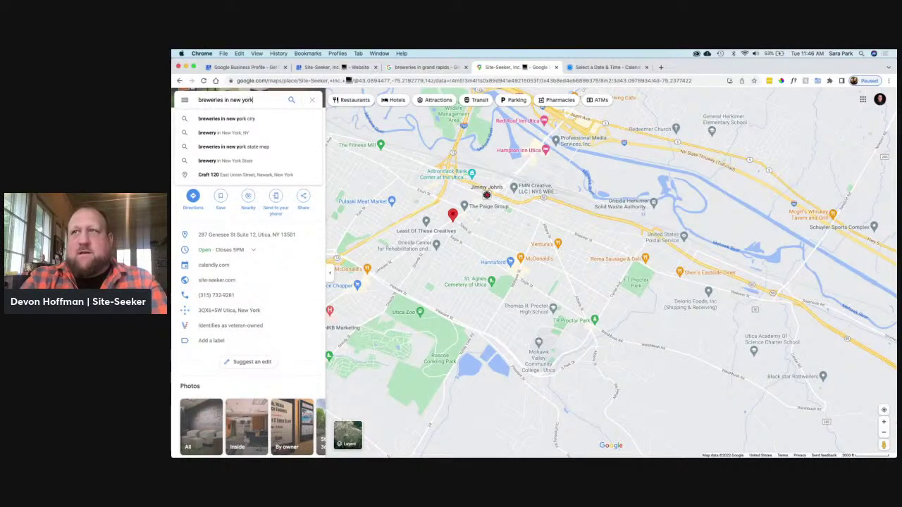
click(242, 118)
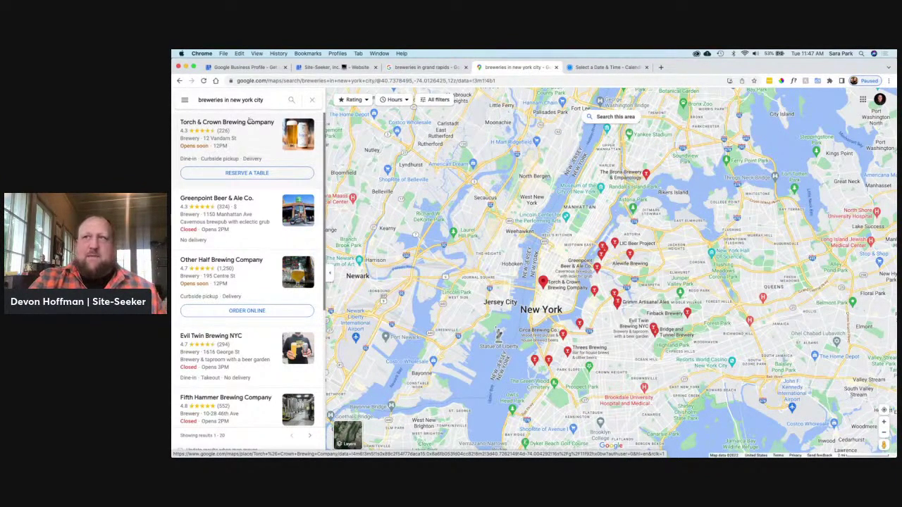
Search Google Maps for "restaurant new york city" and look through the reservation and ordering options in the listings
double_click(198, 100)
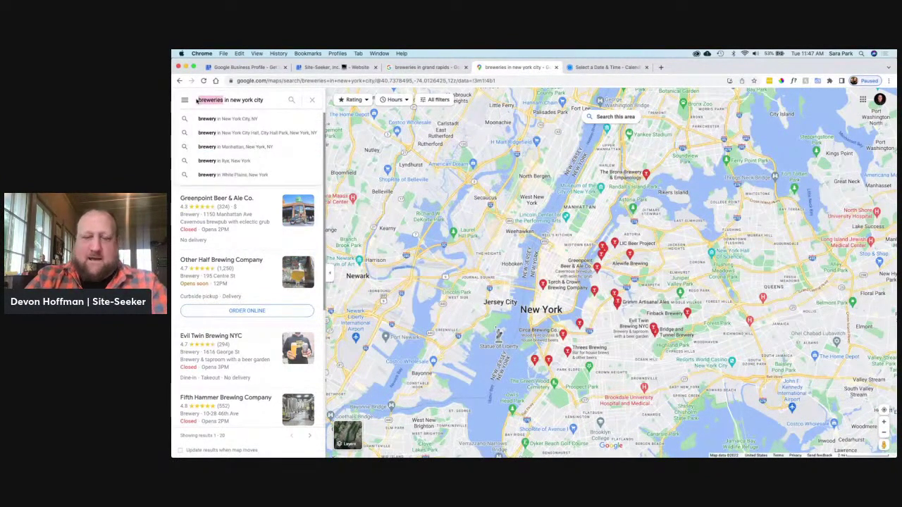
text(resta)
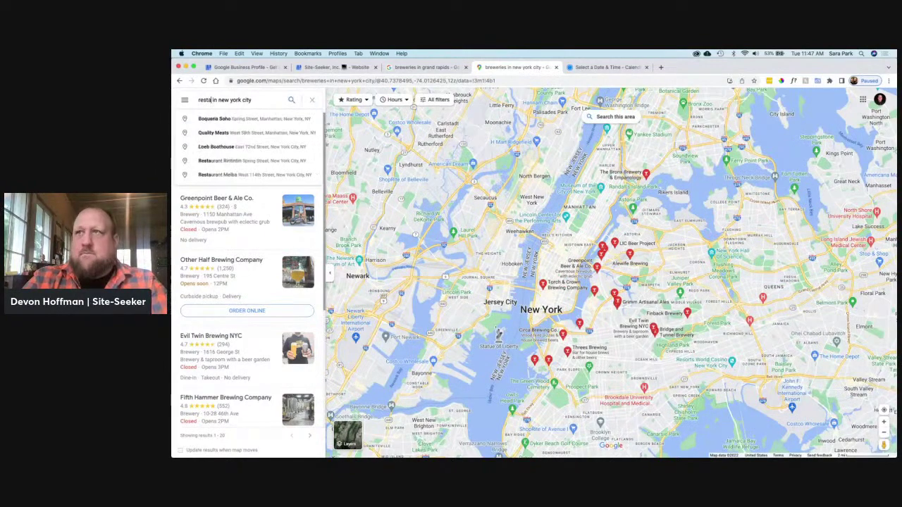
text(u)
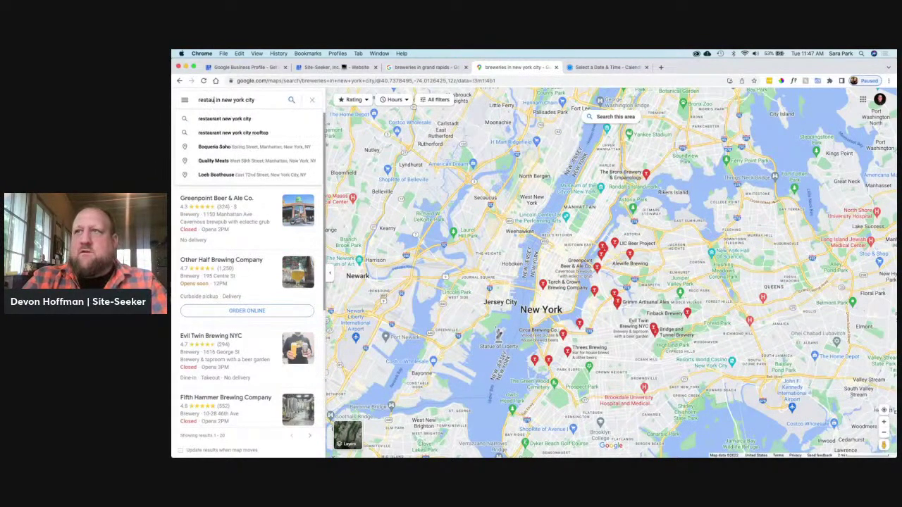
click(213, 118)
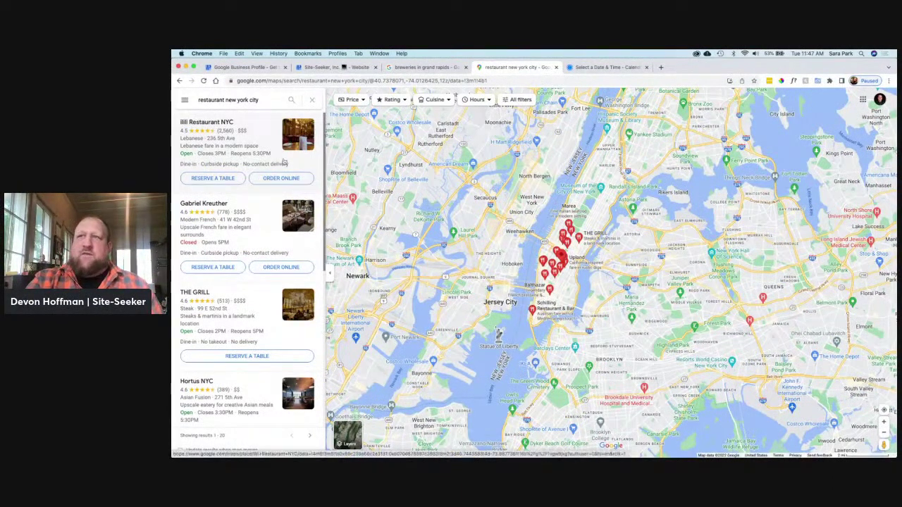
scroll(267, 318, down, 2)
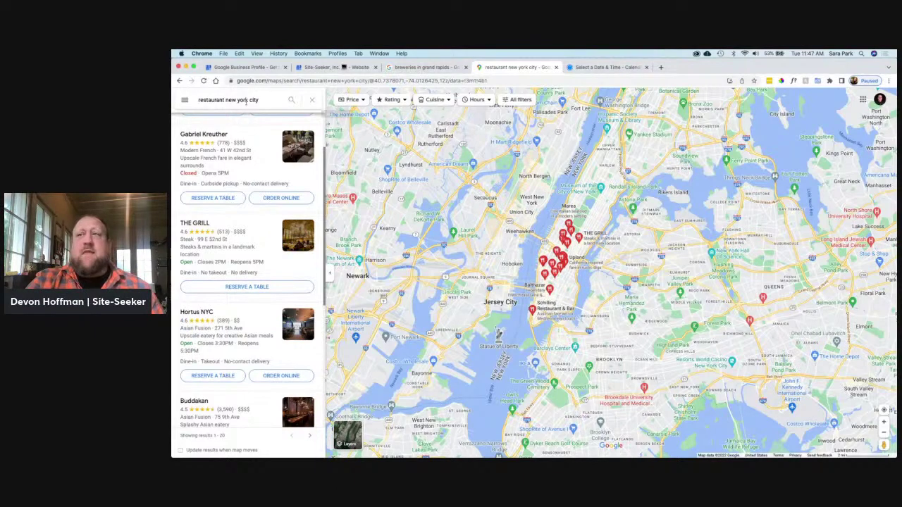
scroll(315, 134, up, 2)
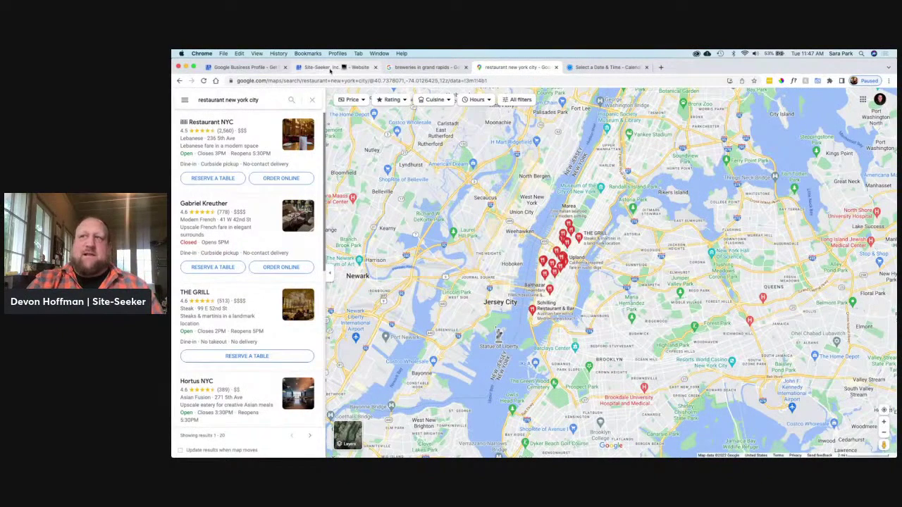
Return to Business Profile Manager and open the Insights page for Site-Seeker
click(329, 68)
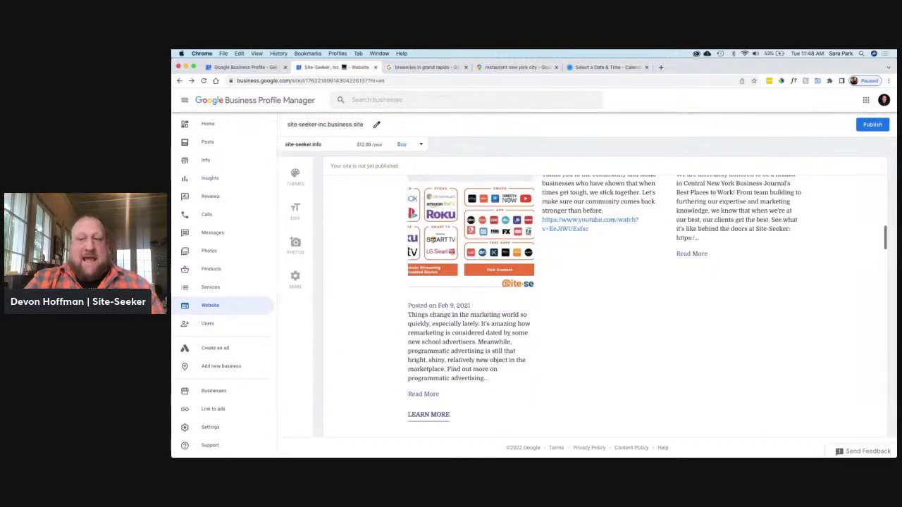
click(256, 368)
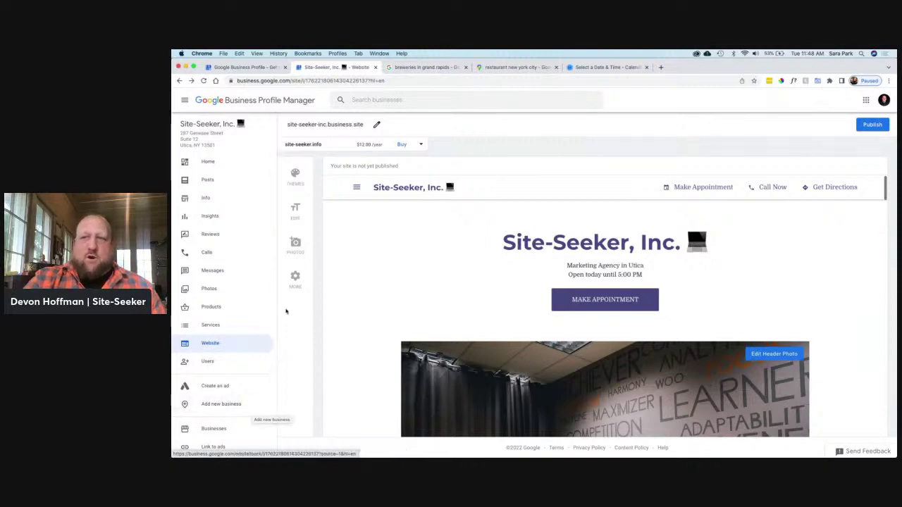
click(223, 217)
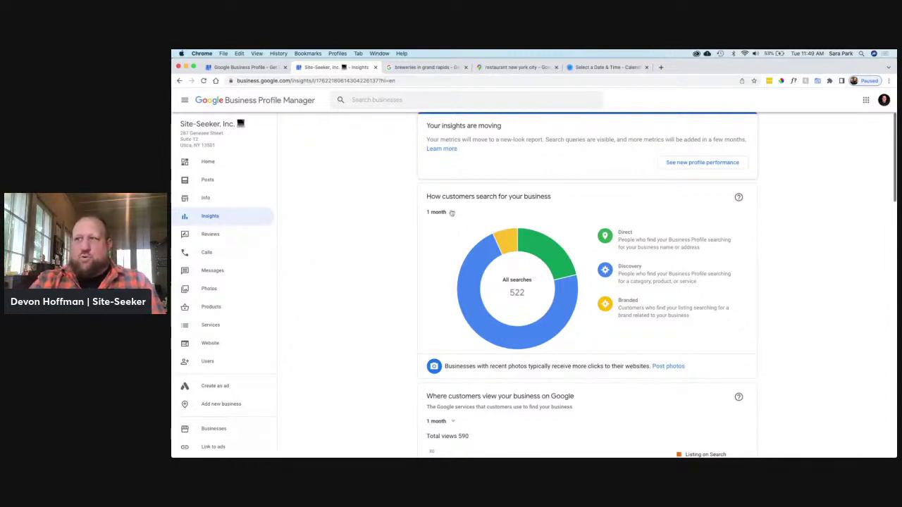
Set the customer search chart's period to 1 quarter and inspect its Direct, Discovery and Branded segments
click(443, 214)
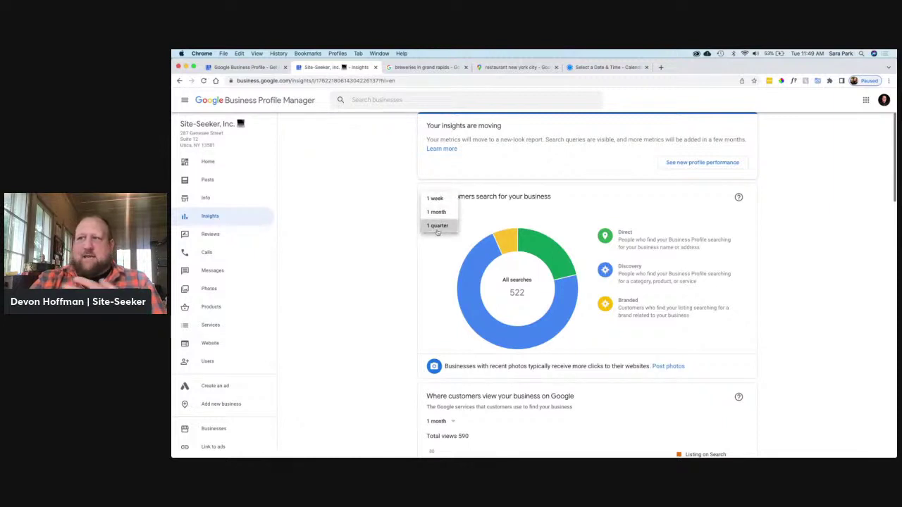
click(437, 227)
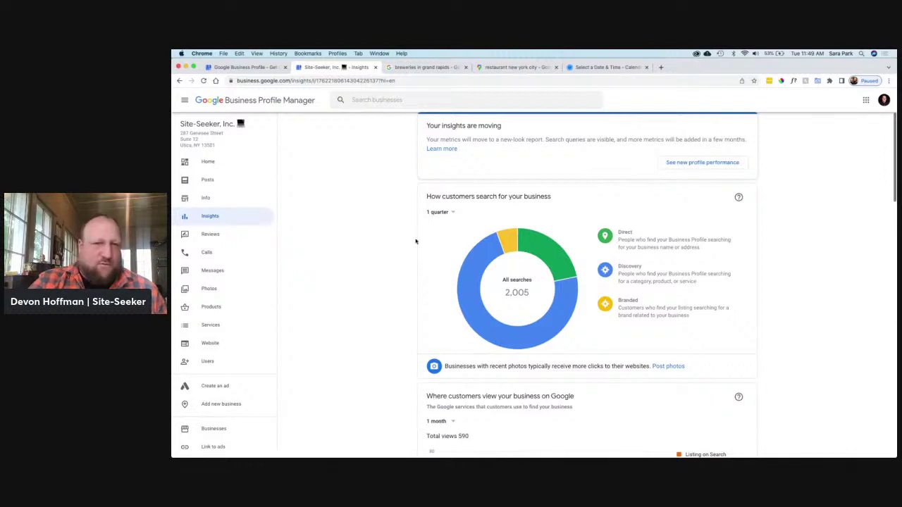
mouse_move(553, 257)
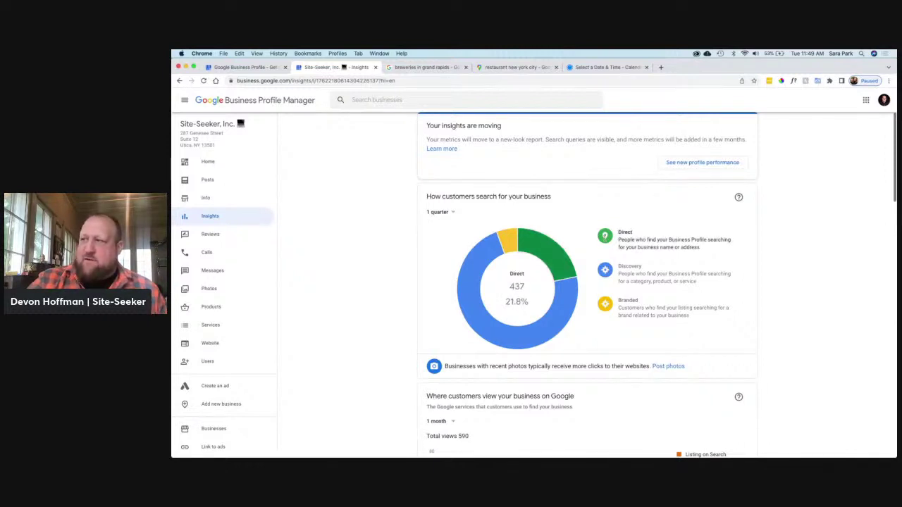
mouse_move(609, 304)
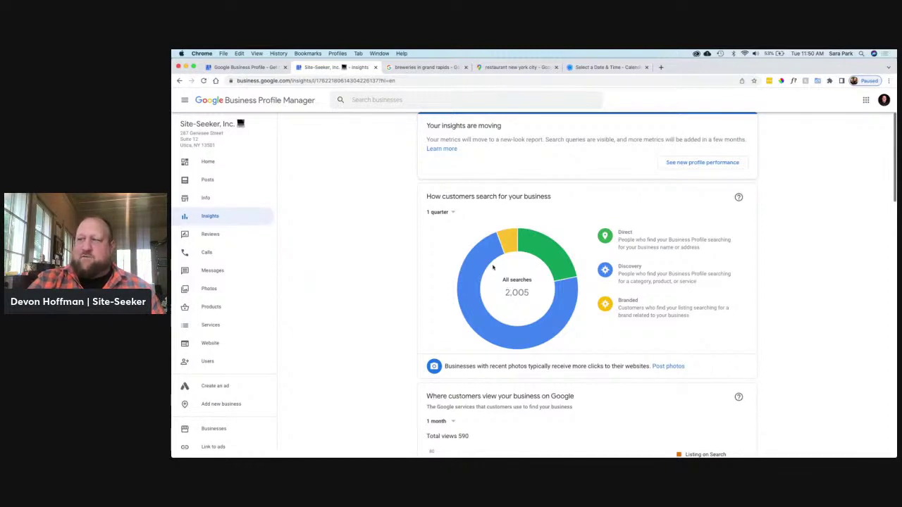
mouse_move(480, 257)
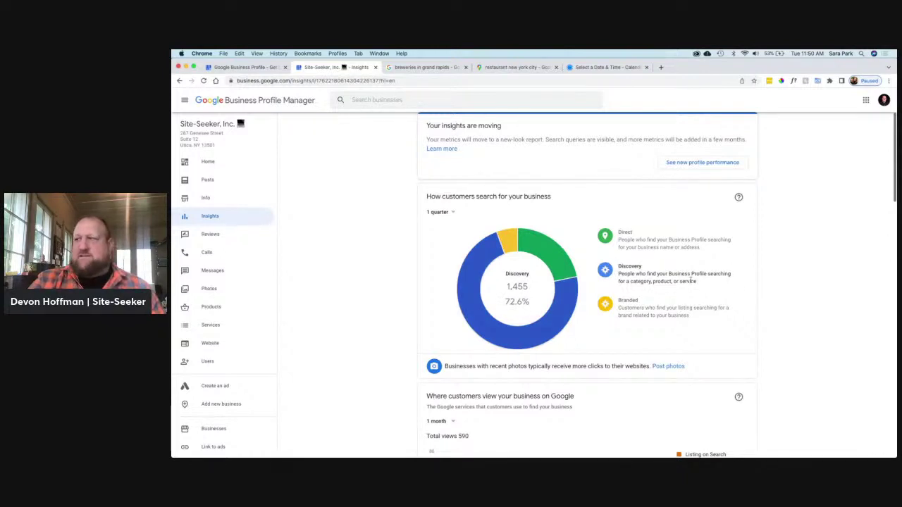
mouse_move(506, 241)
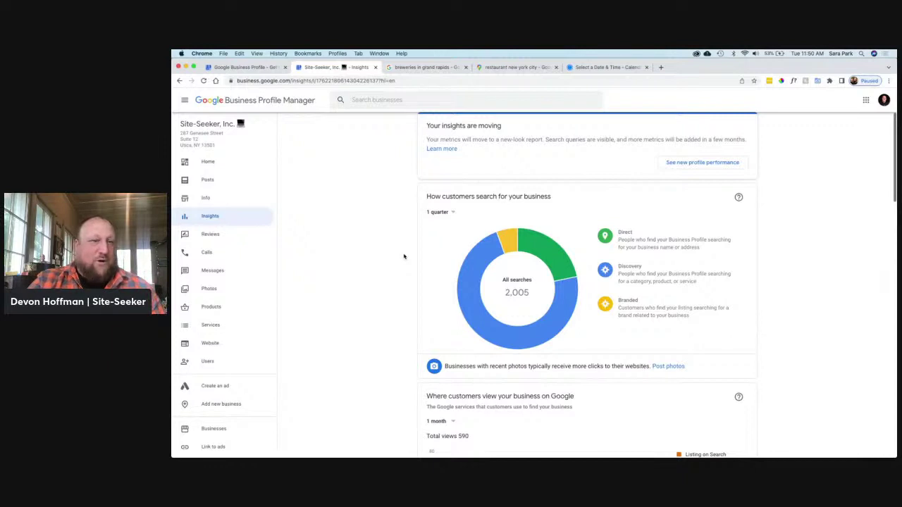
Set the "Where customers view your business on Google" chart to 1 quarter and examine the Search and Maps views
scroll(404, 256, down, 4)
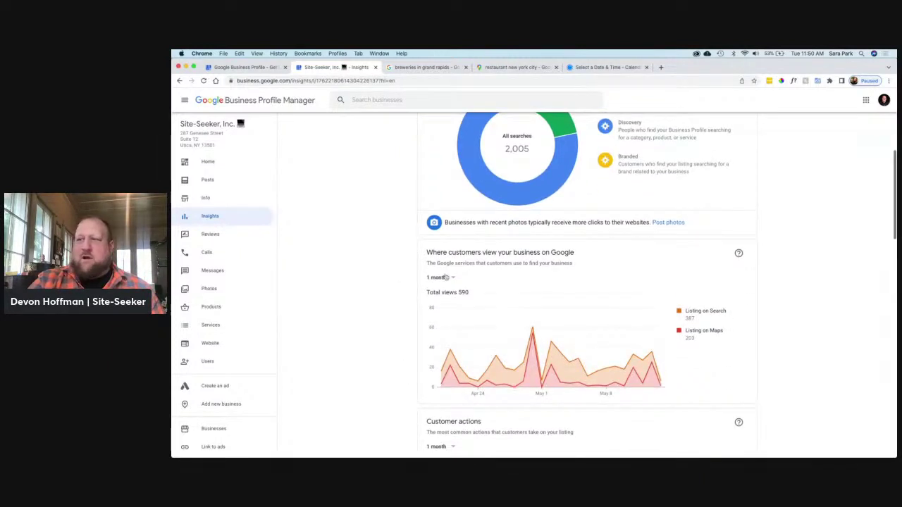
click(437, 277)
click(435, 290)
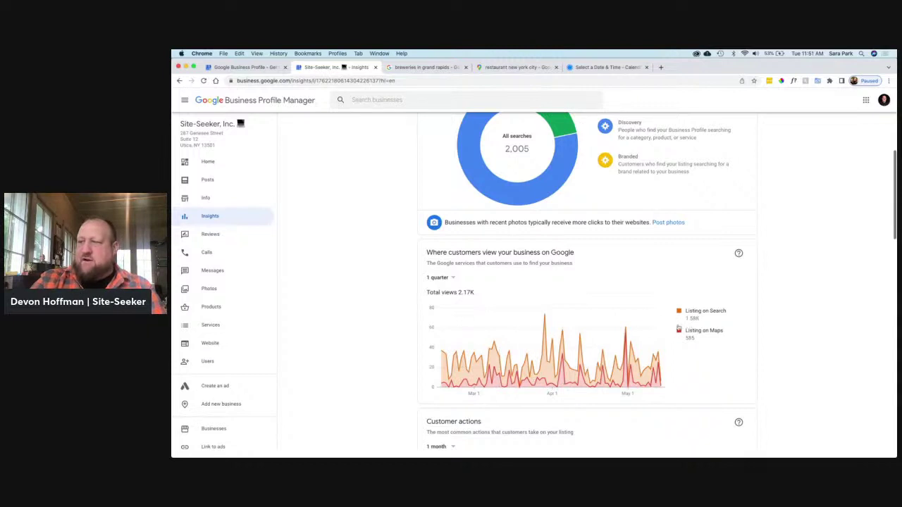
mouse_move(463, 358)
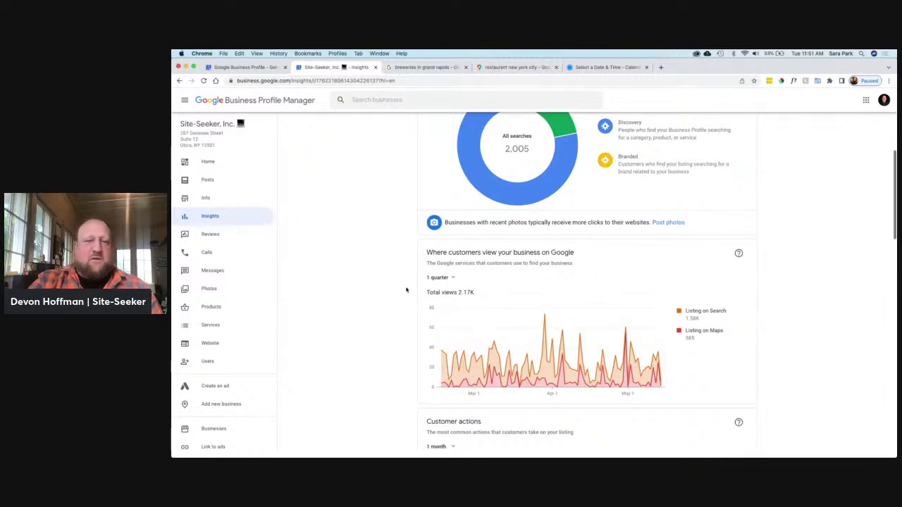
Set the Customer actions chart to 1 quarter and examine the website visits, direction requests and calls
scroll(405, 289, down, 5)
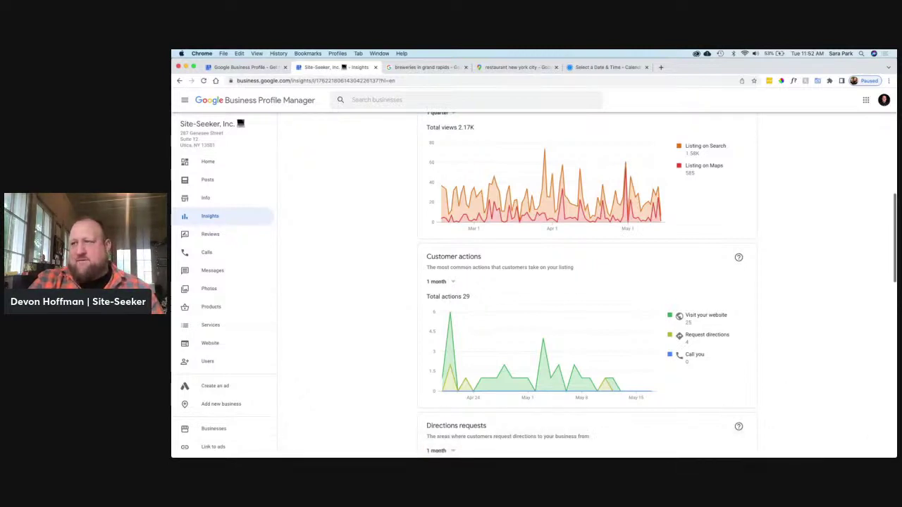
click(446, 285)
click(441, 297)
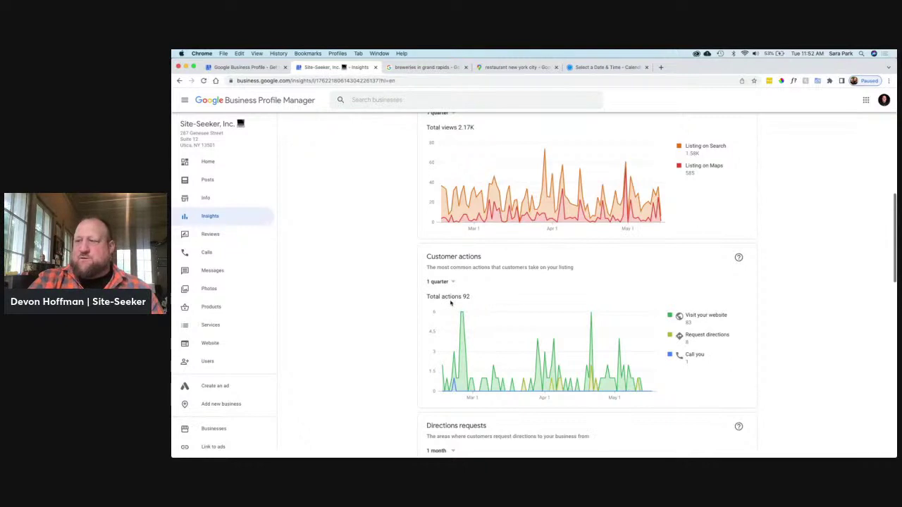
mouse_move(461, 319)
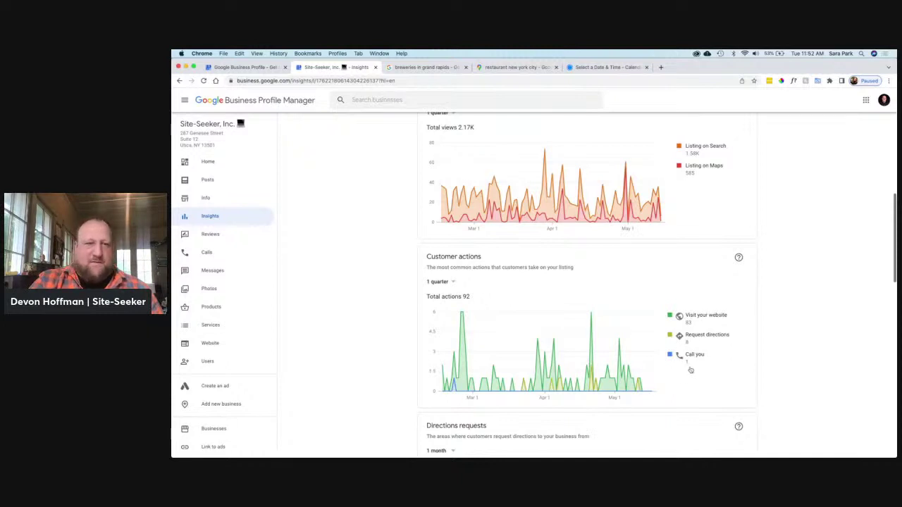
Set the Directions requests period to 1 quarter and bring the highlighted Westmoreland area into view on its map
scroll(437, 322, down, 5)
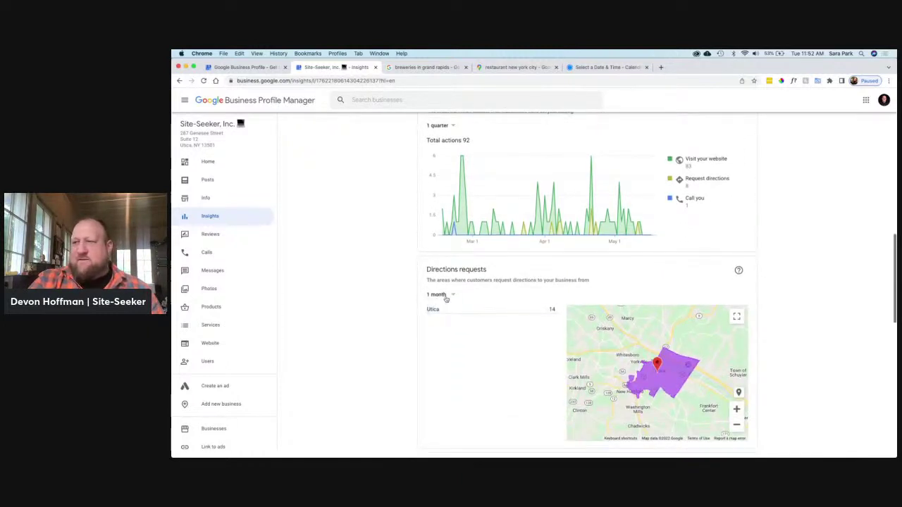
click(443, 296)
click(438, 309)
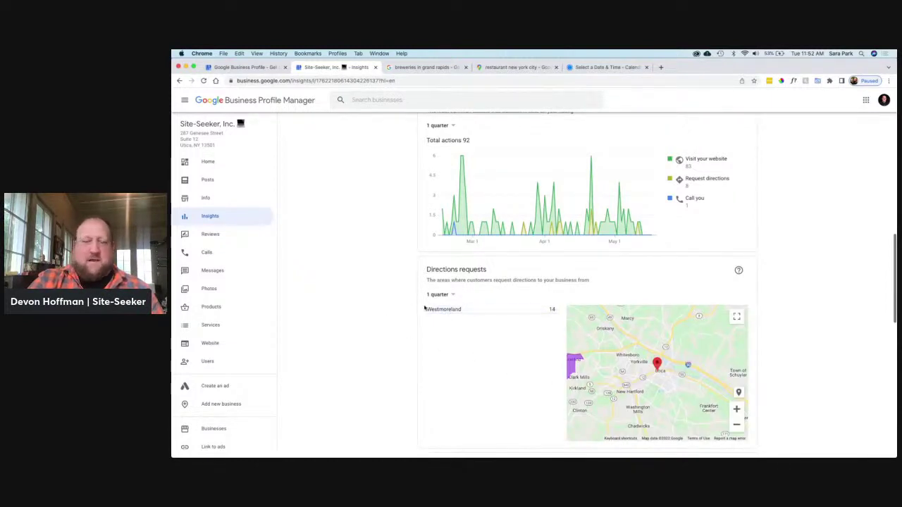
drag(615, 381, 652, 384)
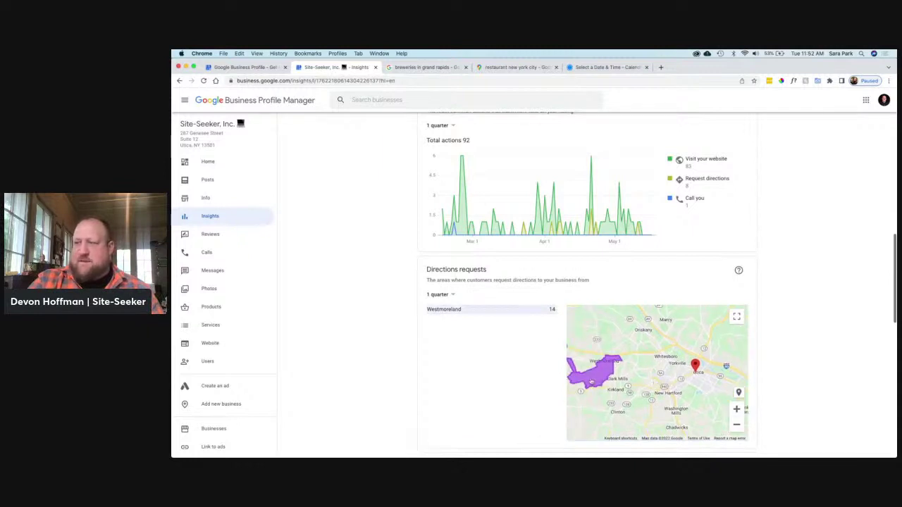
scroll(616, 381, down, 2)
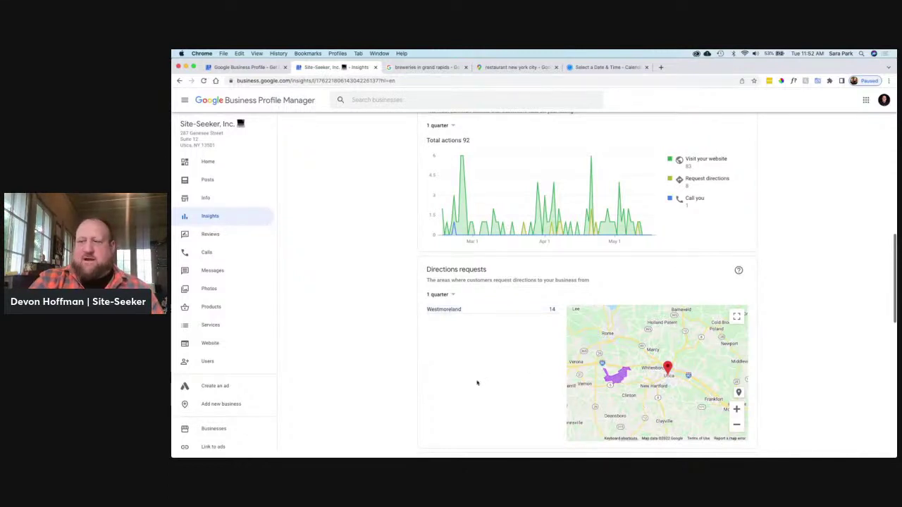
Set the Photo views chart to all photos over 1 quarter and examine it with the Photo quantity comparison
scroll(477, 380, down, 3)
scroll(477, 382, down, 6)
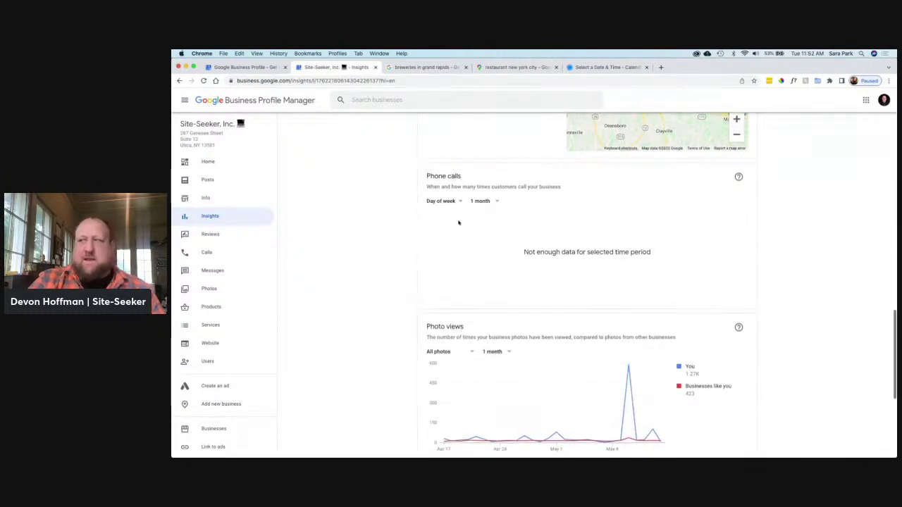
scroll(411, 258, down, 3)
scroll(410, 261, down, 2)
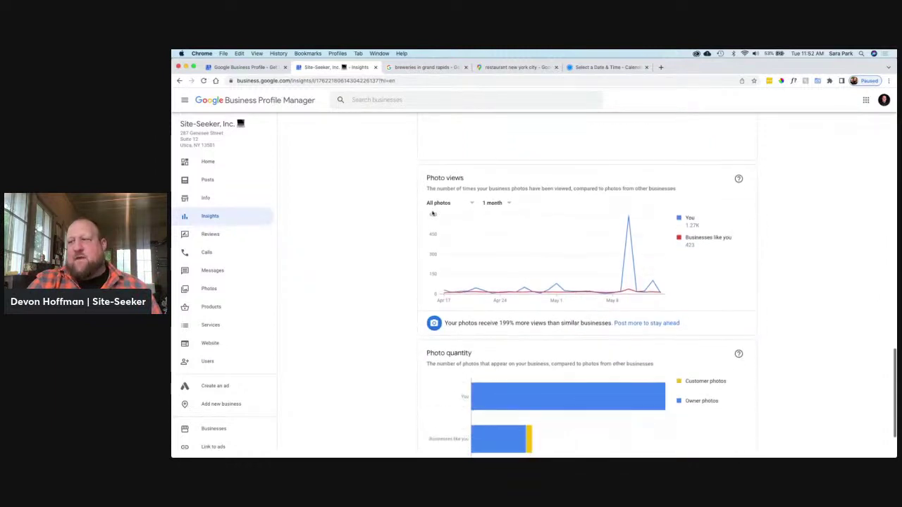
click(440, 203)
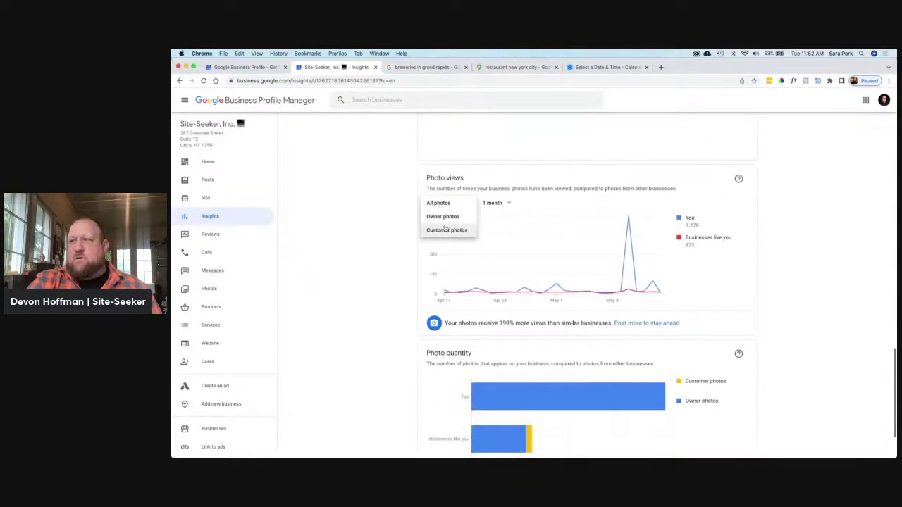
click(437, 203)
click(494, 203)
click(493, 216)
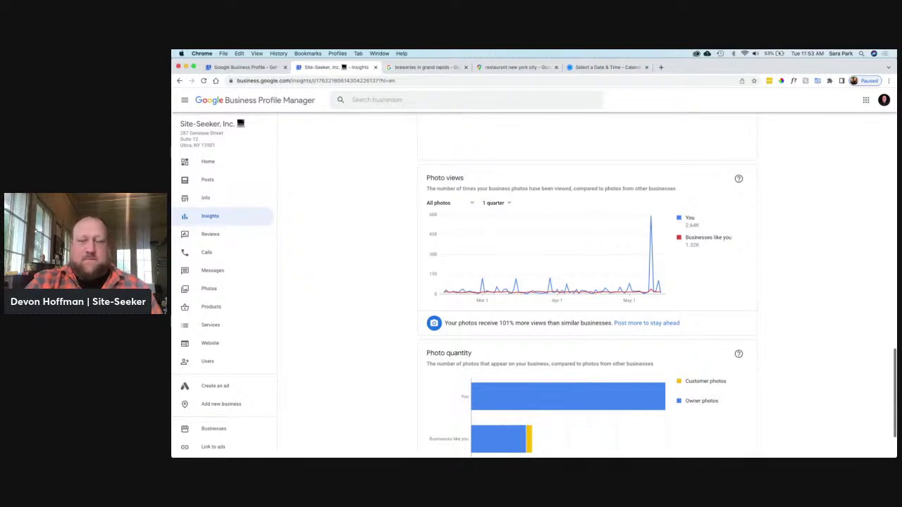
scroll(318, 260, down, 2)
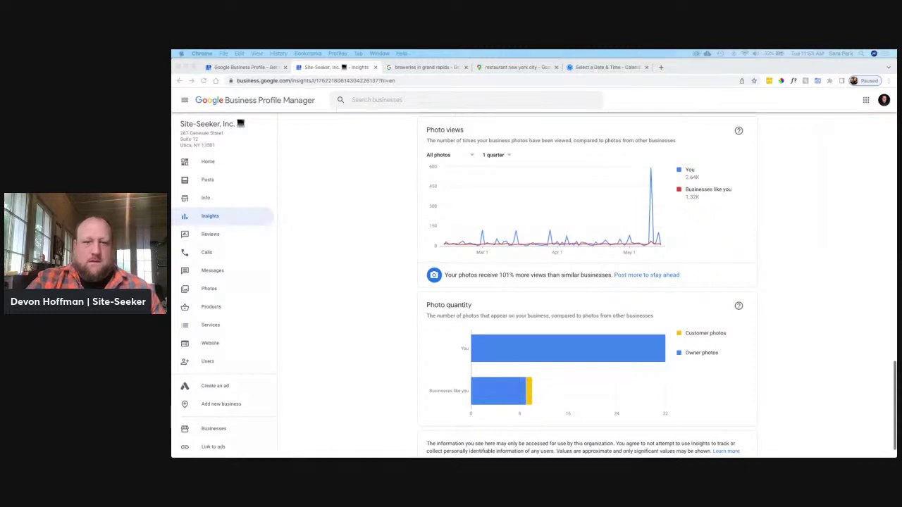
Switch to the other business's Insights page and examine its customer search breakdown and the Search and Maps views
key(super+Tab)
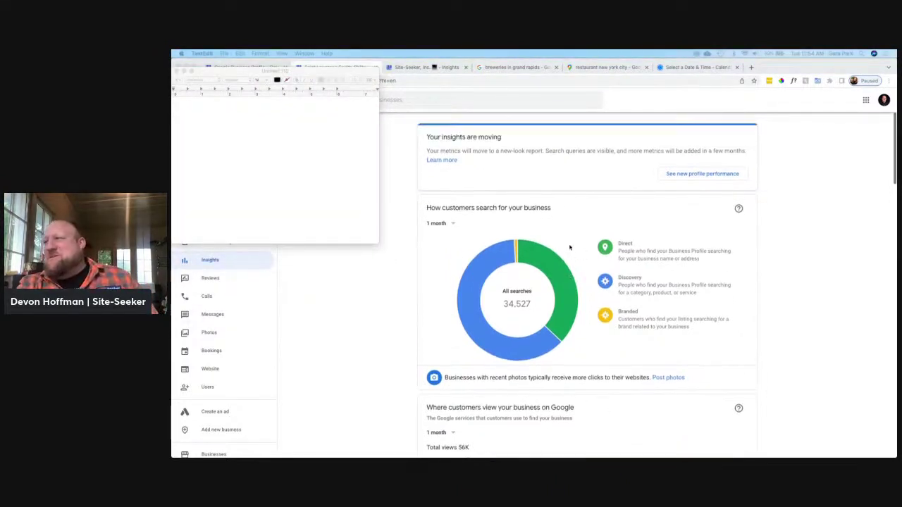
scroll(570, 247, up, 1)
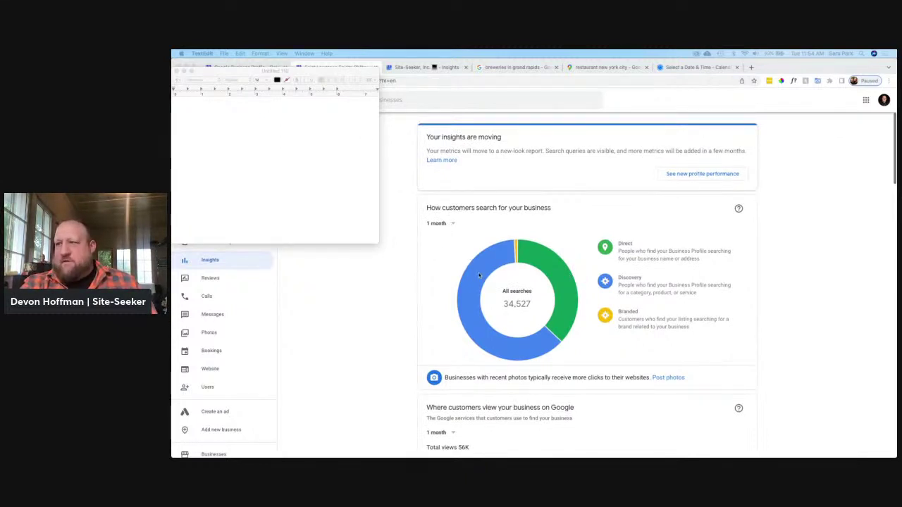
scroll(533, 295, down, 1)
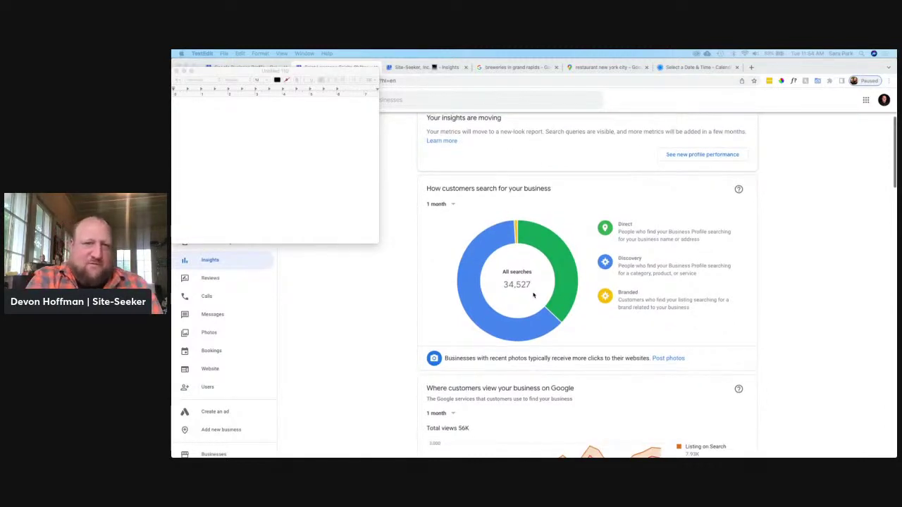
scroll(533, 295, down, 1)
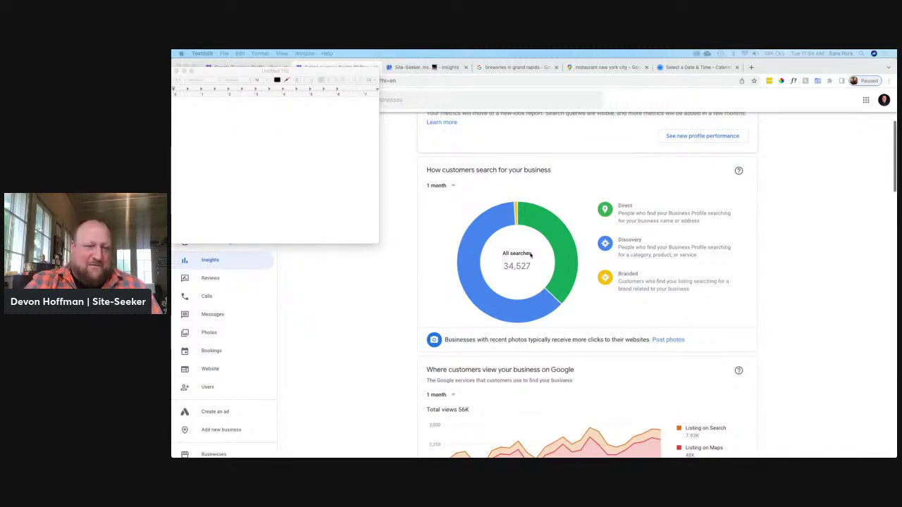
scroll(530, 255, down, 2)
scroll(530, 255, down, 2)
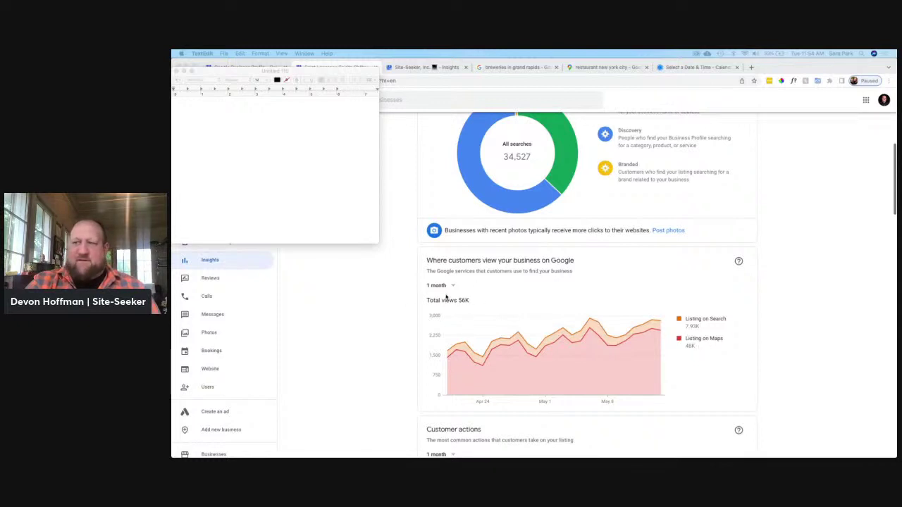
Examine the second business's Customer actions chart and the areas its Directions requests come from
scroll(434, 292, down, 3)
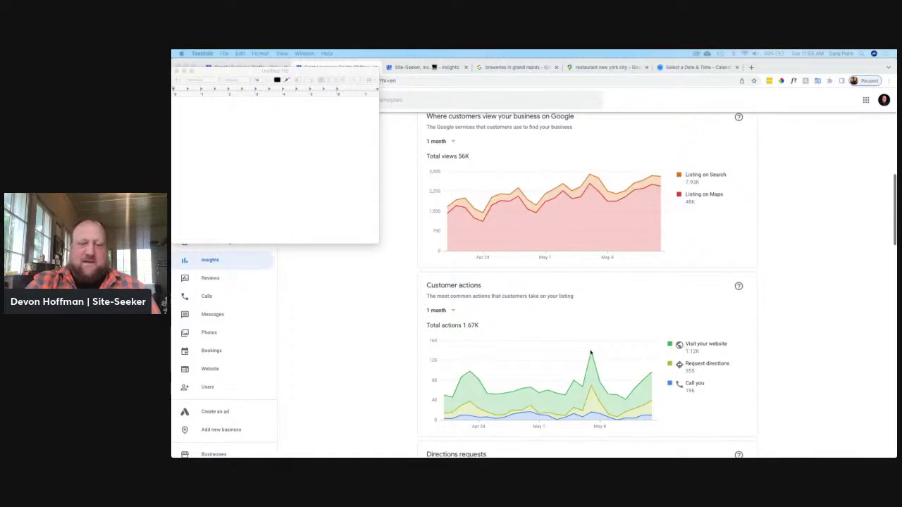
scroll(590, 352, down, 5)
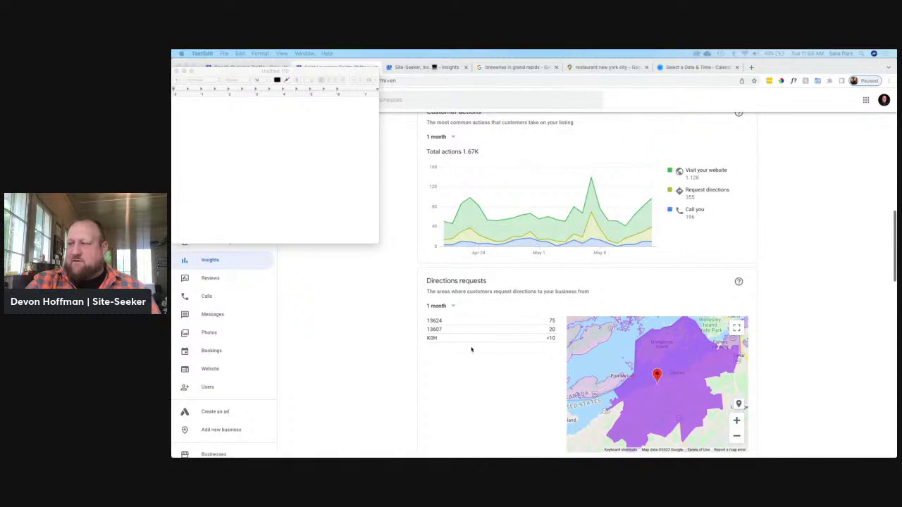
scroll(566, 288, down, 1)
scroll(565, 286, up, 2)
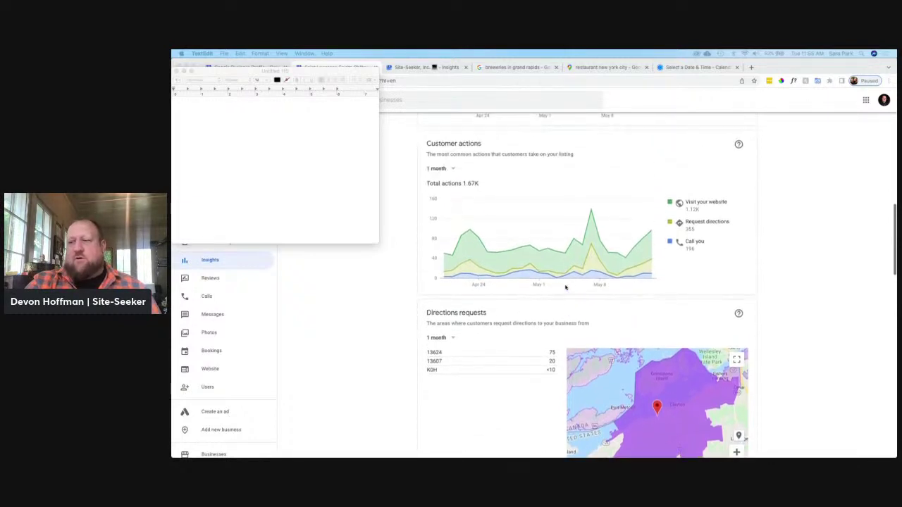
scroll(565, 287, down, 5)
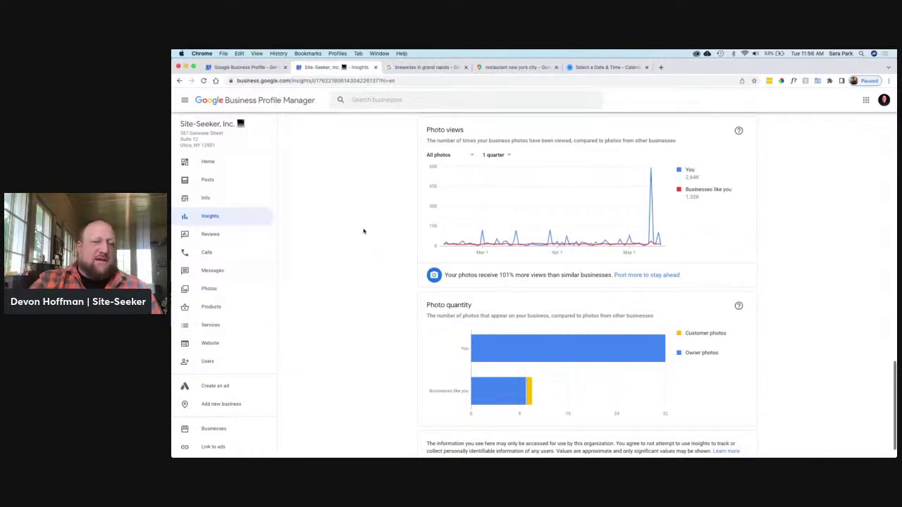
Open Site-Seeker's business information and review its service areas, regular hours and special holiday hours
click(221, 197)
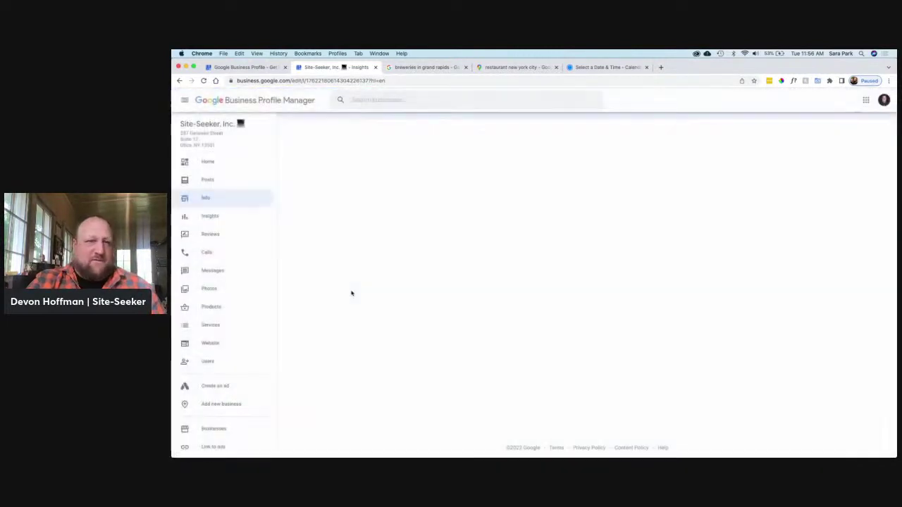
scroll(421, 305, down, 3)
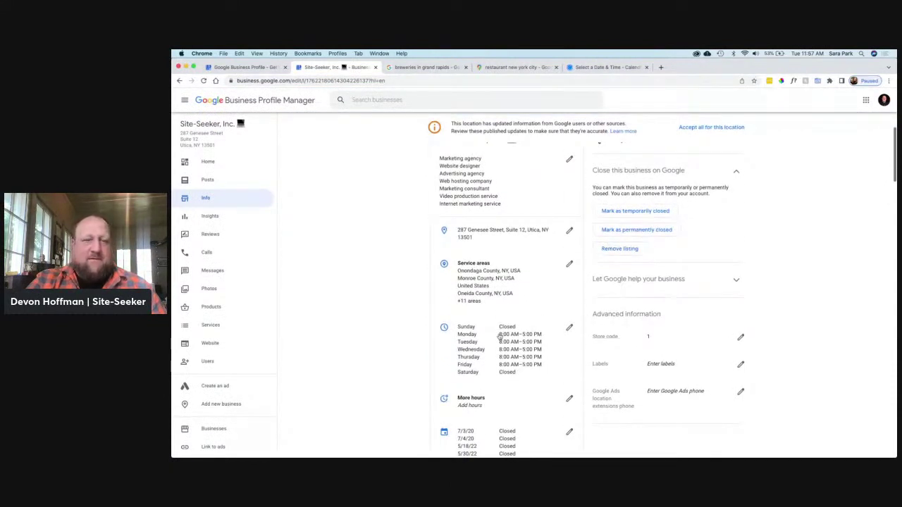
scroll(499, 337, down, 1)
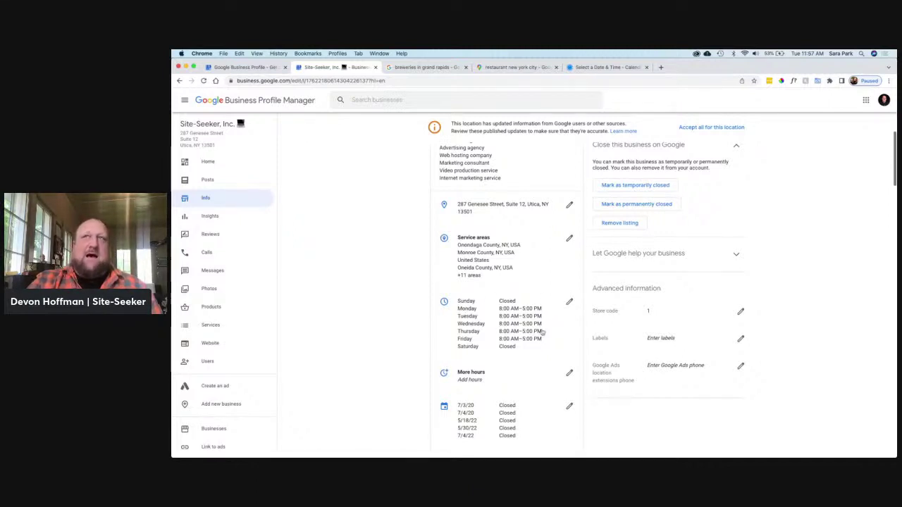
scroll(542, 332, down, 1)
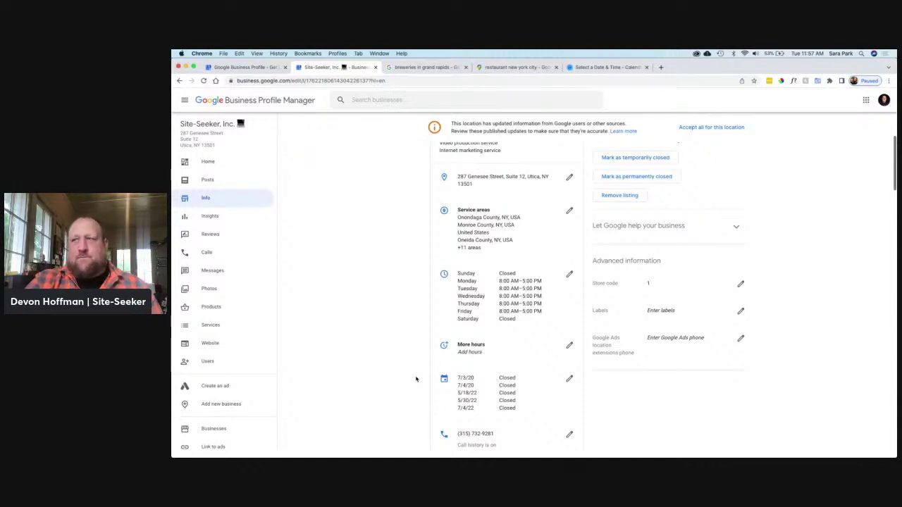
scroll(416, 379, up, 5)
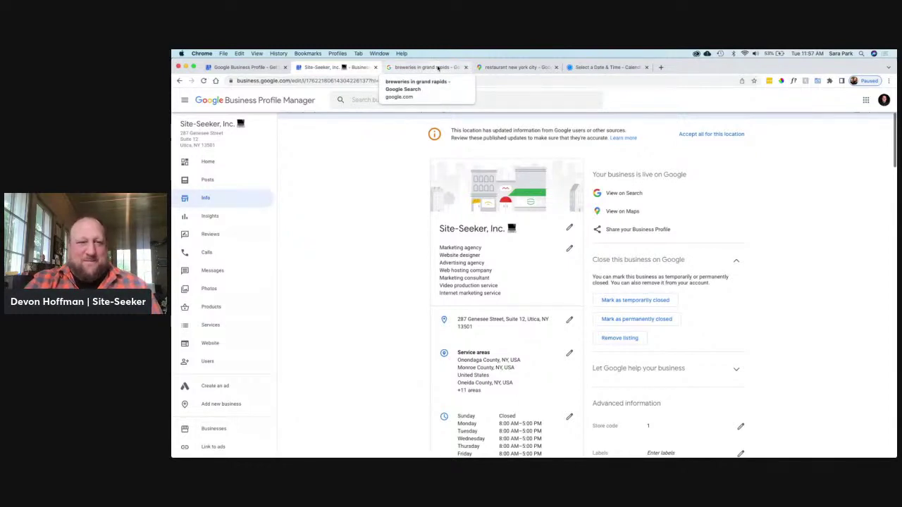
Return to the "breweries in grand rapids" search results and review Brewery Vivant's details, Questions & answers, popular times and reviews
click(438, 68)
scroll(427, 272, up, 10)
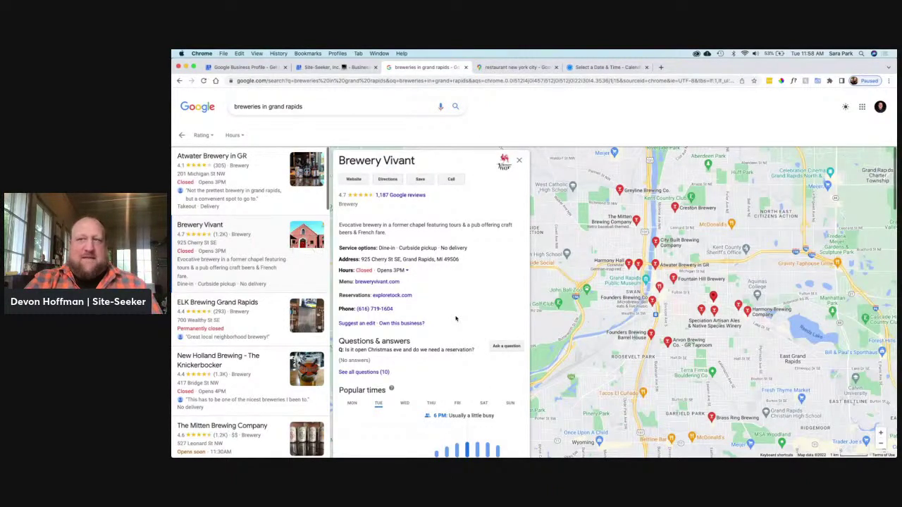
scroll(451, 296, down, 5)
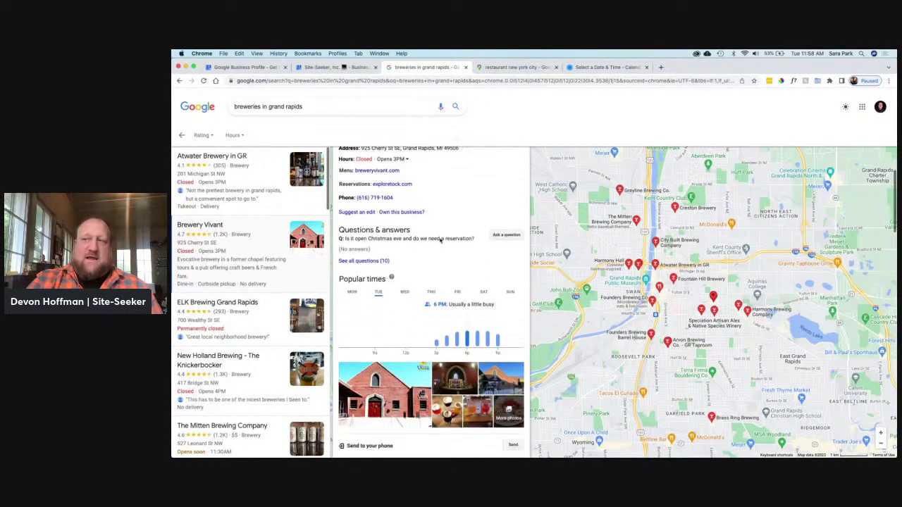
scroll(440, 241, down, 10)
scroll(440, 241, up, 9)
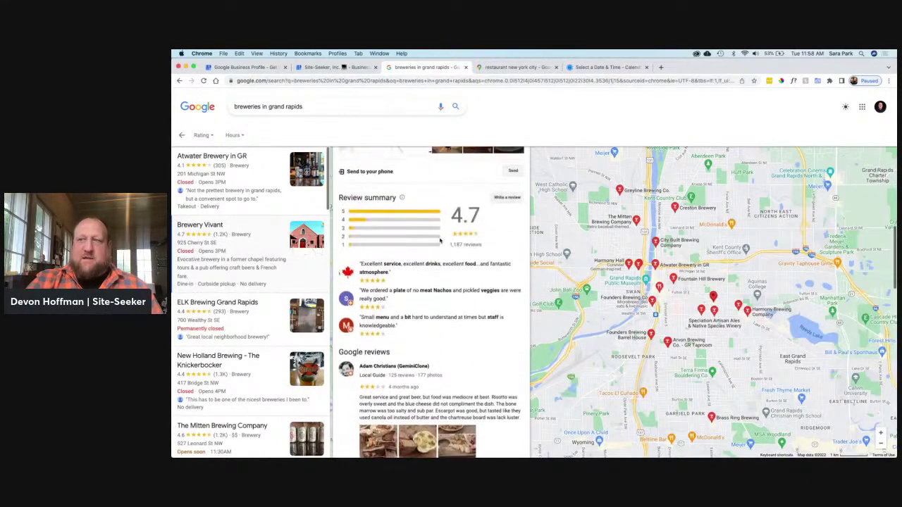
scroll(440, 241, up, 3)
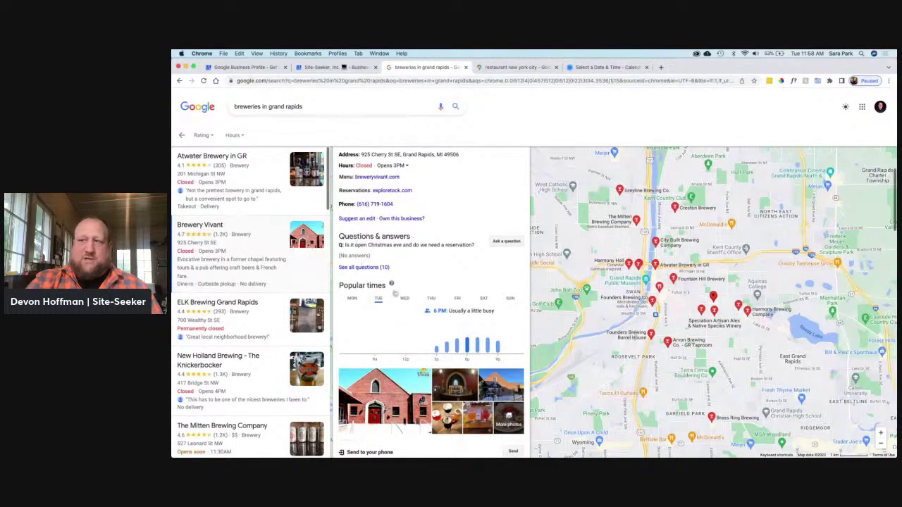
scroll(470, 287, up, 1)
scroll(471, 287, up, 3)
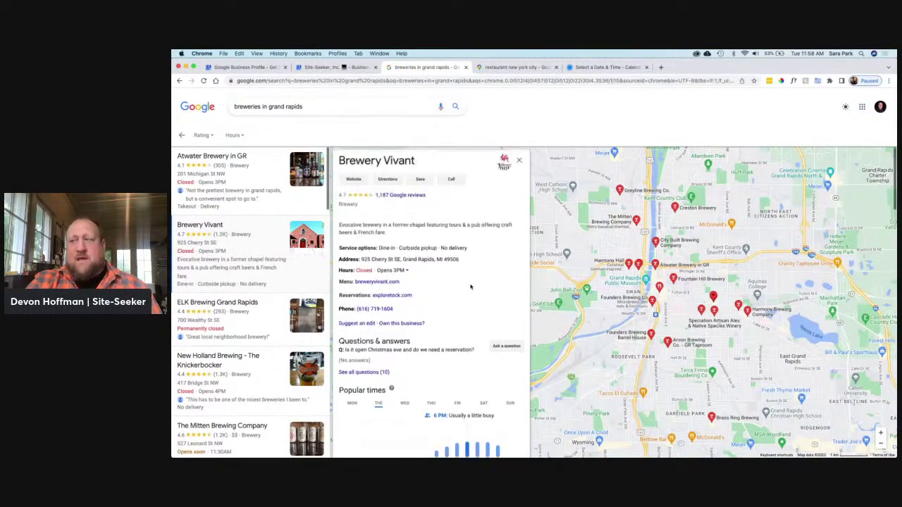
scroll(471, 287, down, 1)
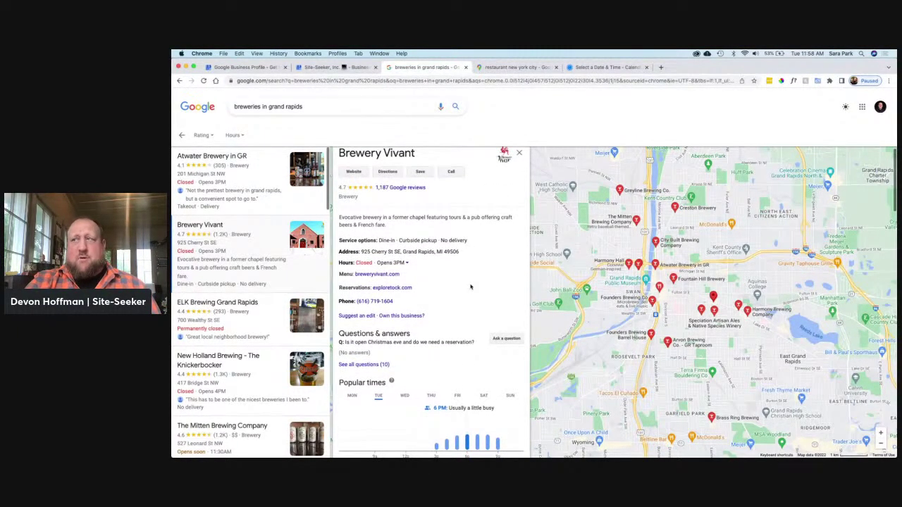